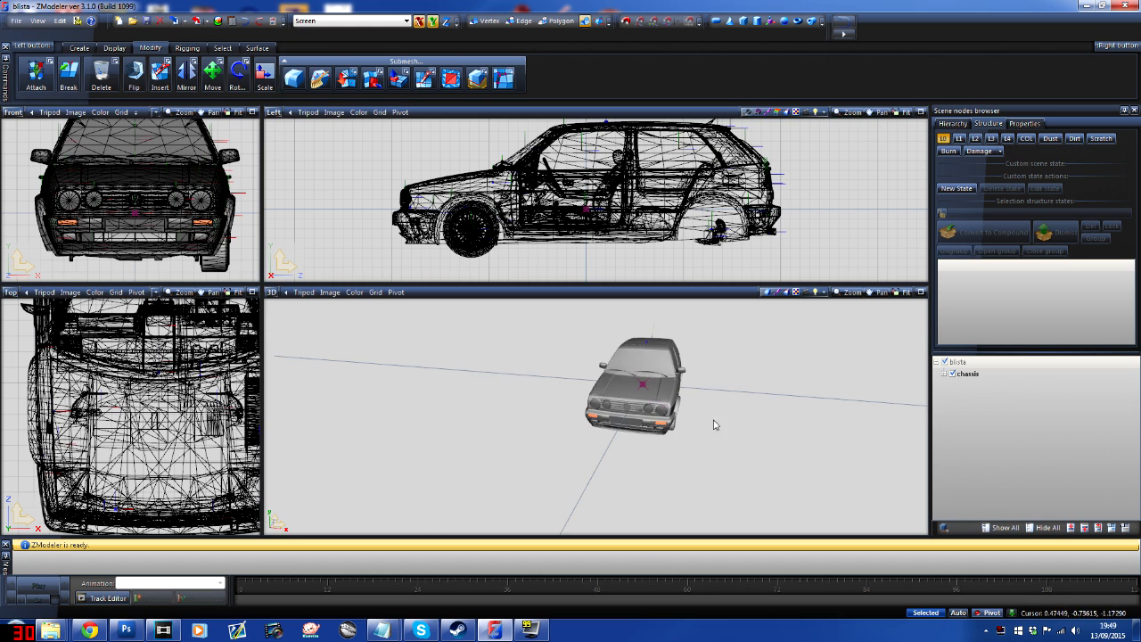
Step: Expand the chassis hierarchy and the wheel_lr, wheel_rr, wheel_rf and wheel_lf nodes to list their collision children
{"action": "left_click", "coordinate": [948, 375]}
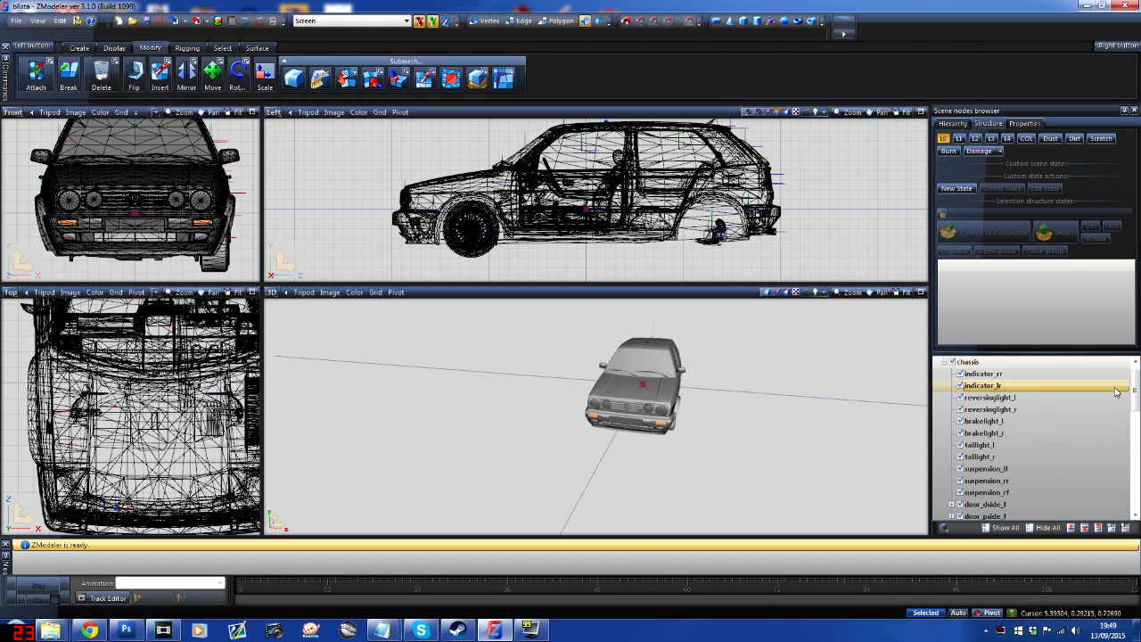
{"action": "mouse_move", "coordinate": [1135, 394]}
{"action": "left_mouse_down"}
{"action": "mouse_move", "coordinate": [1135, 493]}
{"action": "mouse_move", "coordinate": [1127, 382]}
{"action": "mouse_move", "coordinate": [1134, 487]}
{"action": "mouse_move", "coordinate": [1135, 392]}
{"action": "left_mouse_up"}
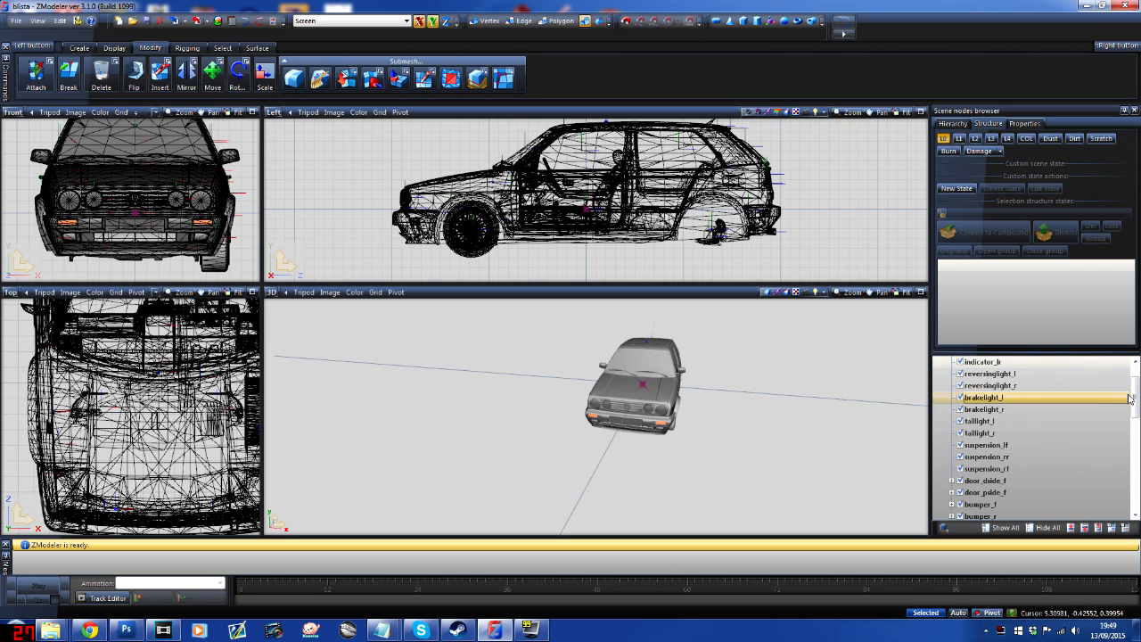
{"action": "left_click_drag", "start_coordinate": [1138, 389], "coordinate": [1137, 476]}
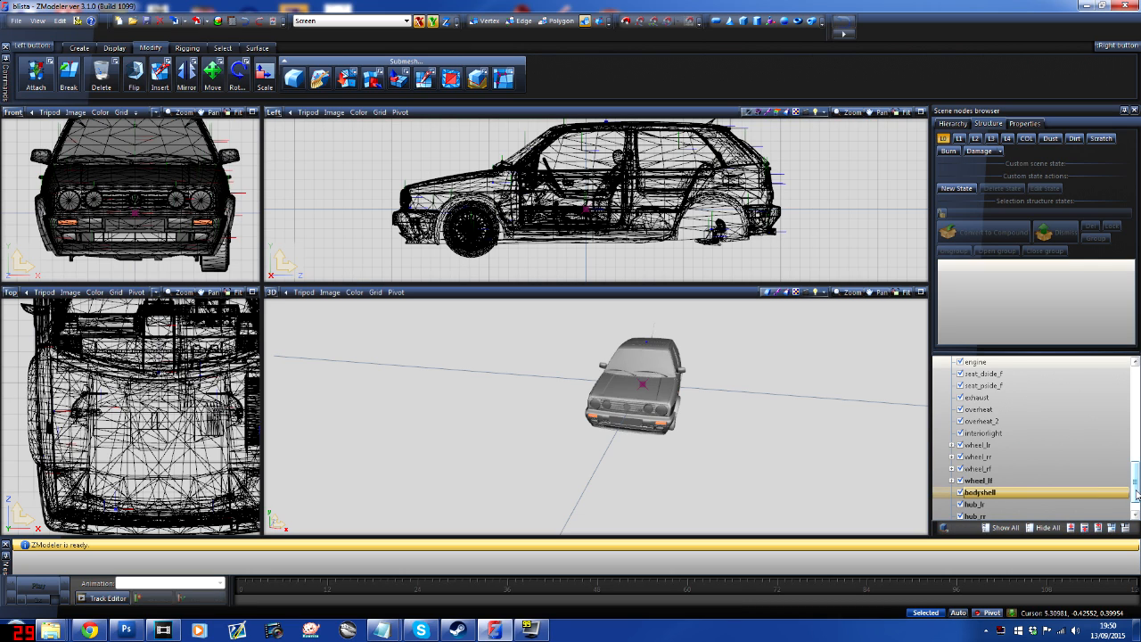
{"action": "scroll", "coordinate": [1137, 493], "scroll_direction": "down", "scroll_amount": 1}
{"action": "left_click", "coordinate": [952, 469]}
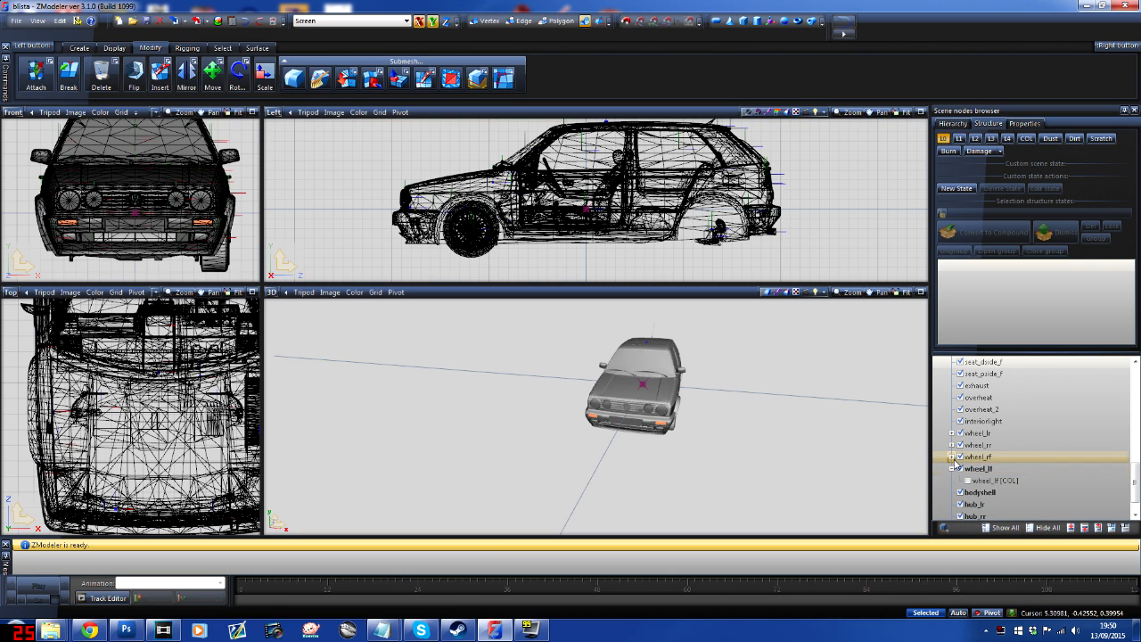
{"action": "left_click", "coordinate": [952, 456]}
{"action": "left_click", "coordinate": [952, 445]}
{"action": "left_click", "coordinate": [952, 432]}
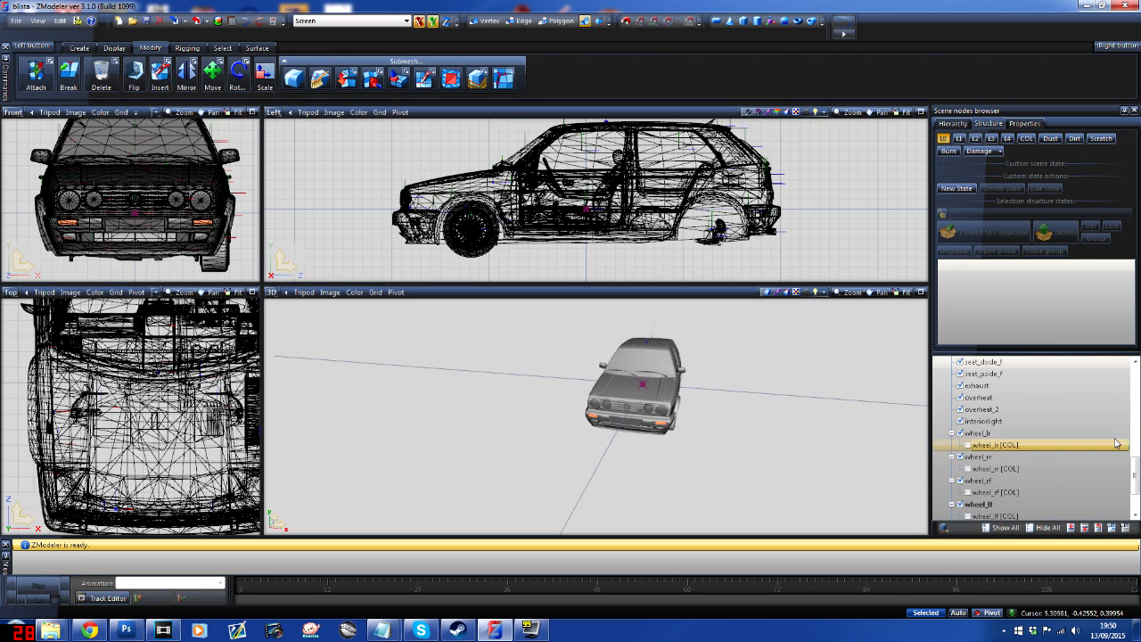
Step: Show the [COL] nodes of all four wheels and enable the COL level
{"action": "scroll", "coordinate": [1070, 444], "scroll_direction": "down", "scroll_amount": 5}
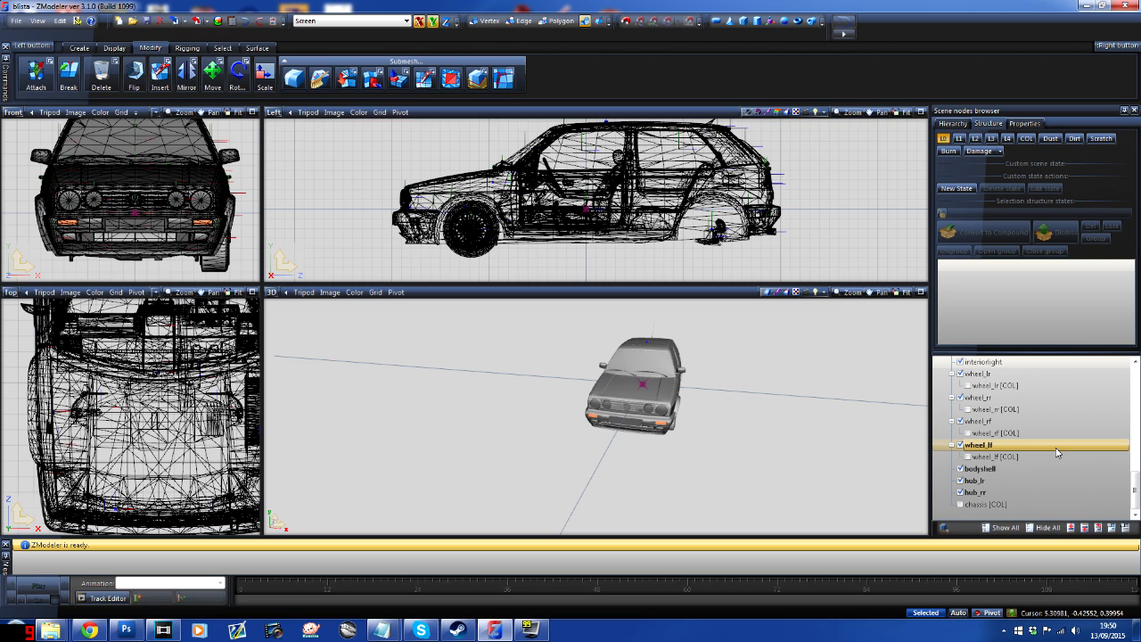
{"action": "left_click", "coordinate": [968, 385]}
{"action": "left_click", "coordinate": [967, 409]}
{"action": "left_click", "coordinate": [968, 433]}
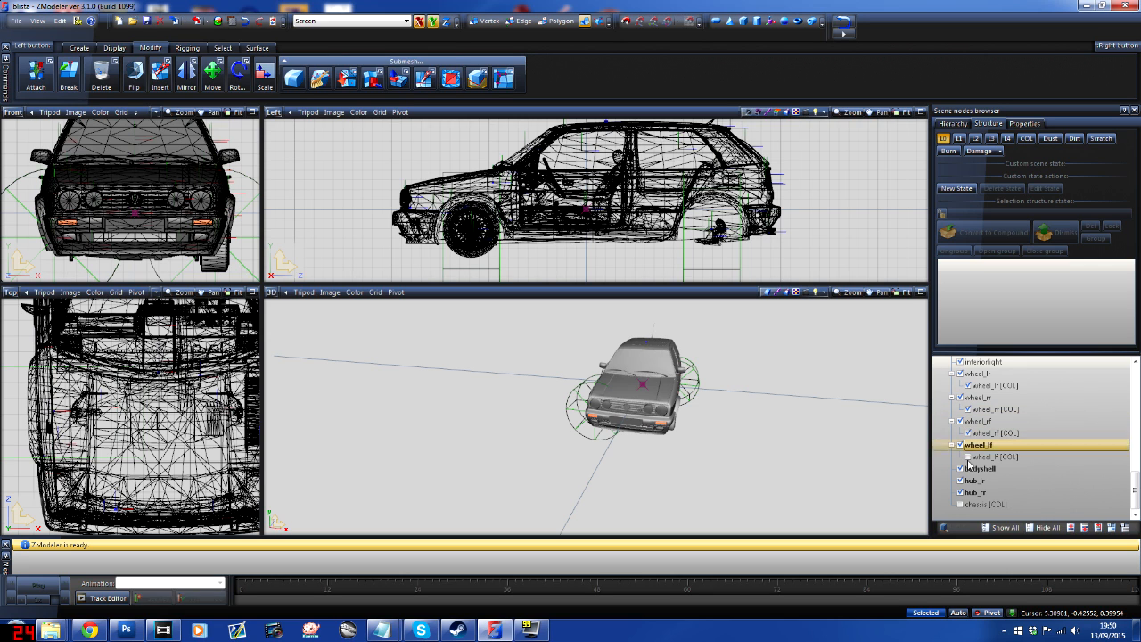
{"action": "left_click", "coordinate": [967, 456]}
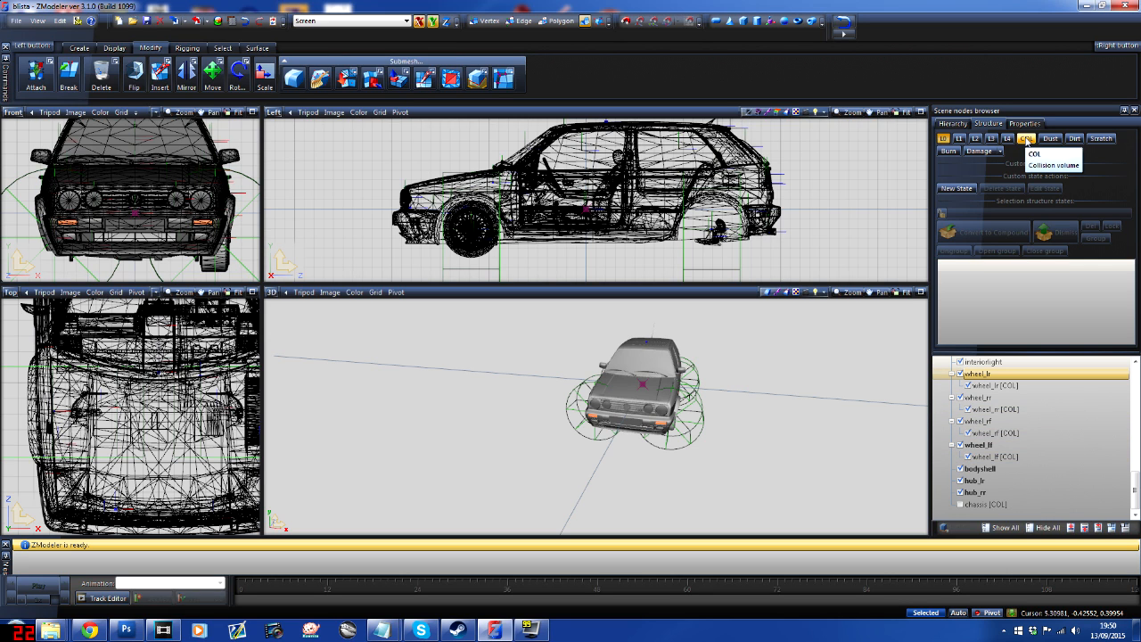
{"action": "middle_click_drag", "start_coordinate": [670, 411], "coordinate": [805, 428]}
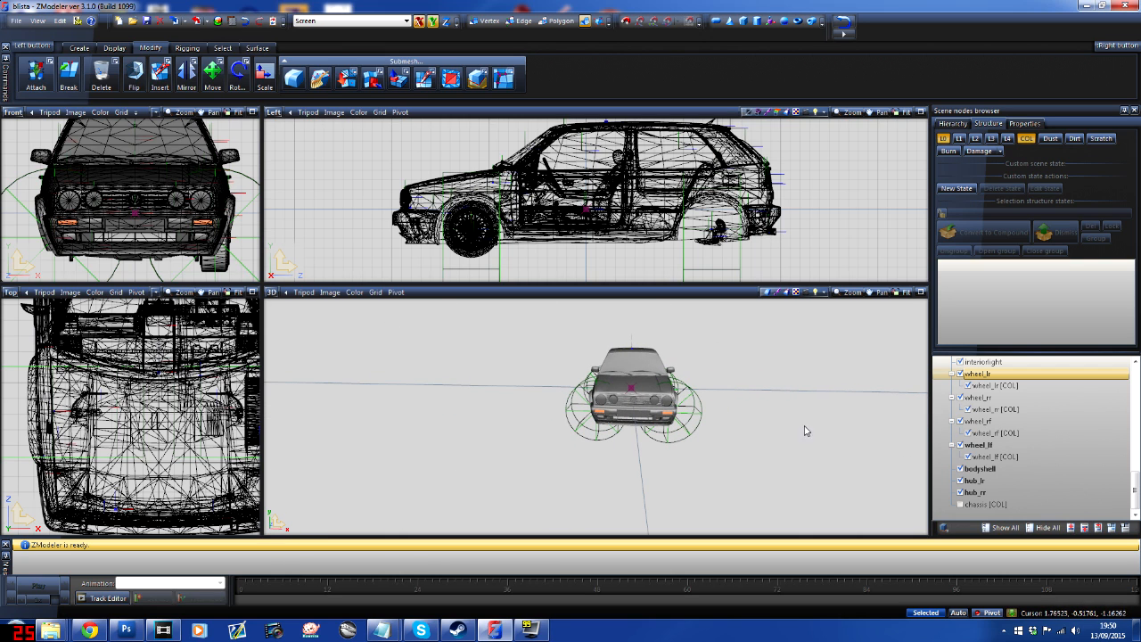
Step: Delete the rear wheels' collision nodes wheel_lr [COL] and wheel_rr [COL]
{"action": "left_click", "coordinate": [1049, 422]}
{"action": "left_click", "coordinate": [999, 385]}
{"action": "right_click", "coordinate": [1007, 386]}
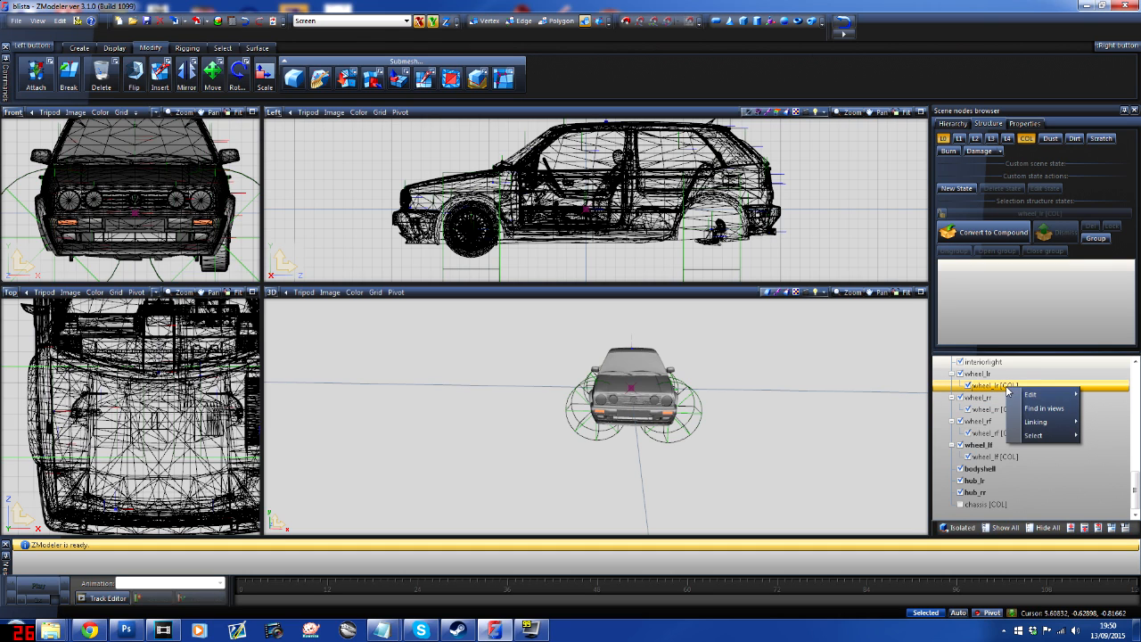
{"action": "mouse_move", "coordinate": [1045, 402]}
{"action": "left_click", "coordinate": [1101, 399]}
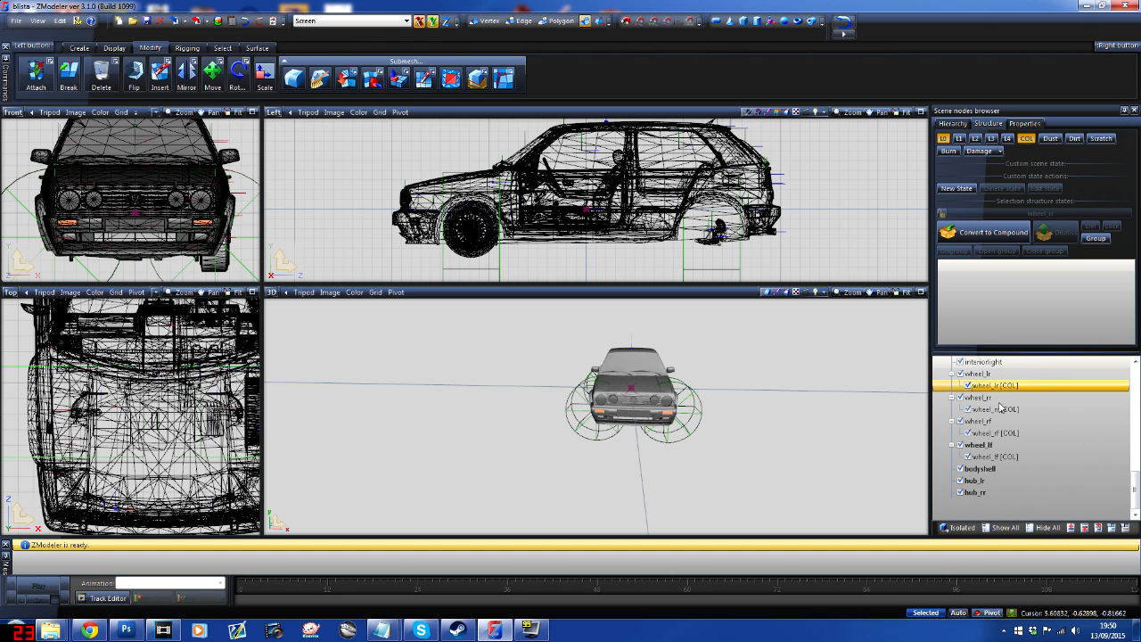
{"action": "left_click", "coordinate": [986, 410]}
{"action": "right_click", "coordinate": [988, 411]}
{"action": "mouse_move", "coordinate": [1010, 420]}
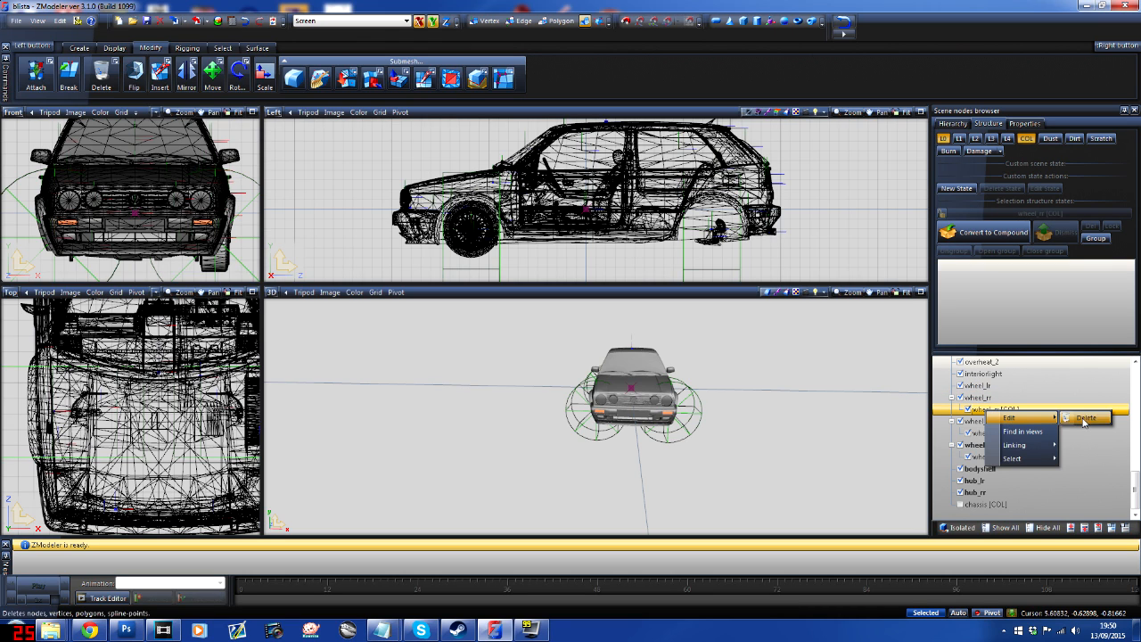
{"action": "left_click", "coordinate": [1088, 424]}
Step: Delete the front wheels' collision nodes wheel_rf [COL] and wheel_lf [COL]
{"action": "left_click", "coordinate": [979, 435]}
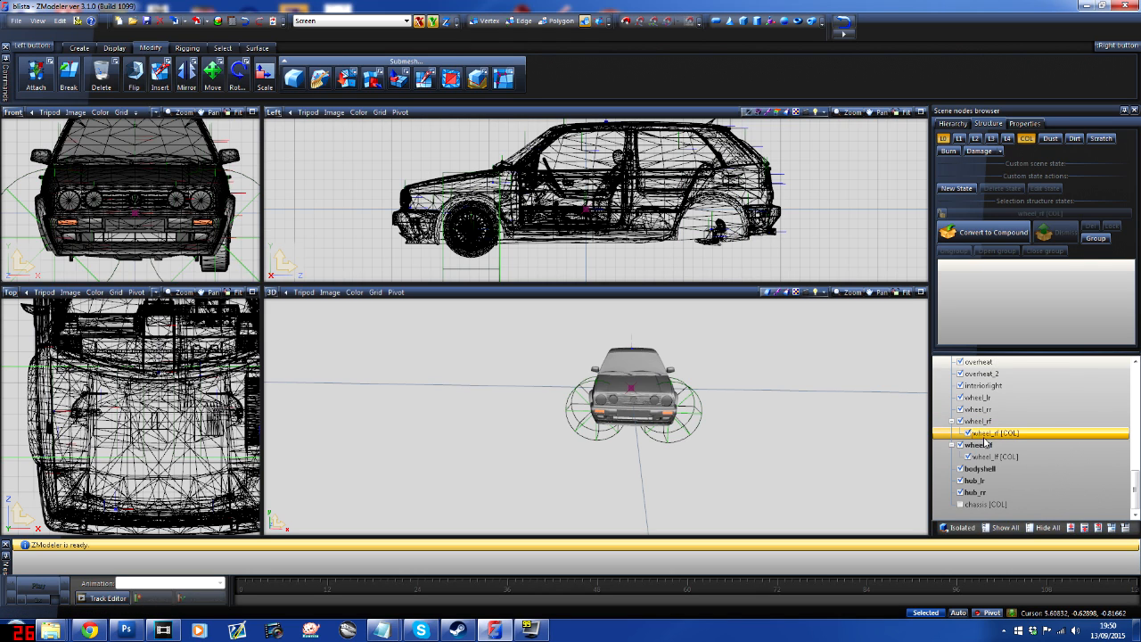
{"action": "right_click", "coordinate": [980, 436]}
{"action": "mouse_move", "coordinate": [1015, 444]}
{"action": "left_click", "coordinate": [1080, 443]}
{"action": "left_click", "coordinate": [987, 456]}
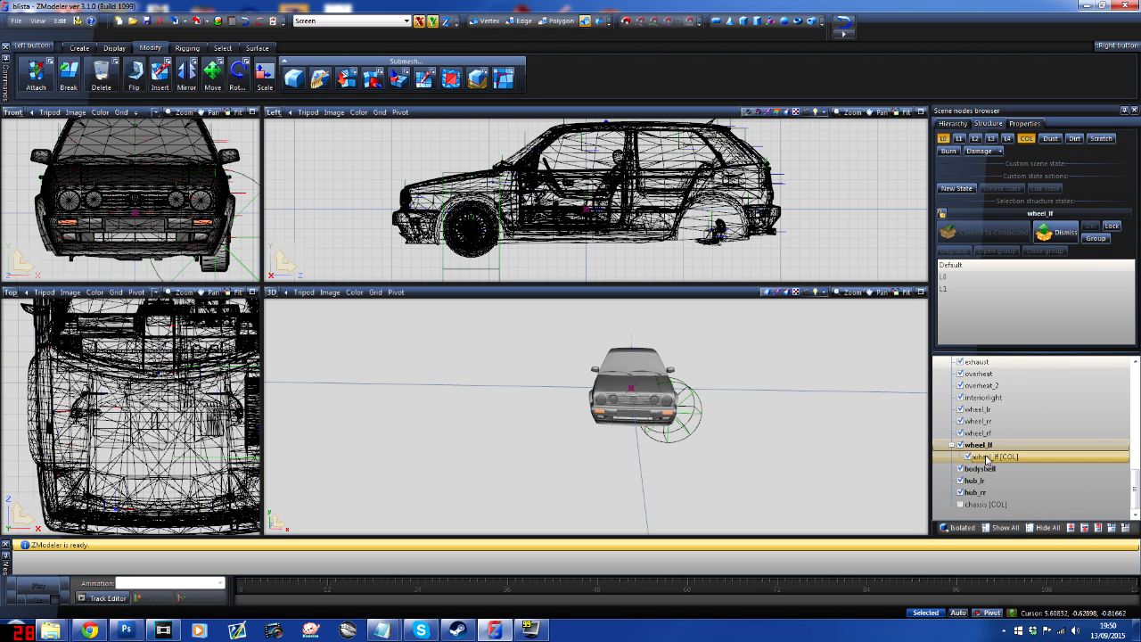
{"action": "right_click", "coordinate": [987, 457]}
{"action": "mouse_move", "coordinate": [1015, 466]}
{"action": "left_click", "coordinate": [1092, 465]}
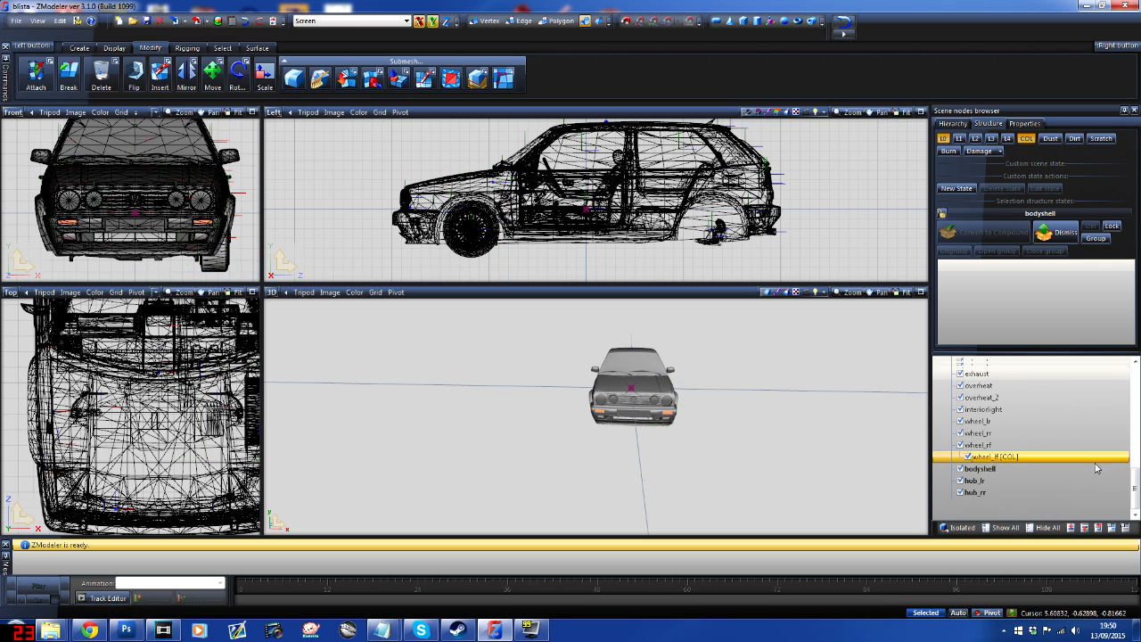
Step: Create a dummy helper in the scene and rename it wheel_lf [COL]
{"action": "mouse_move", "coordinate": [679, 401]}
{"action": "middle_mouse_down"}
{"action": "mouse_move", "coordinate": [660, 399]}
{"action": "mouse_move", "coordinate": [723, 393]}
{"action": "mouse_move", "coordinate": [687, 406]}
{"action": "middle_mouse_up"}
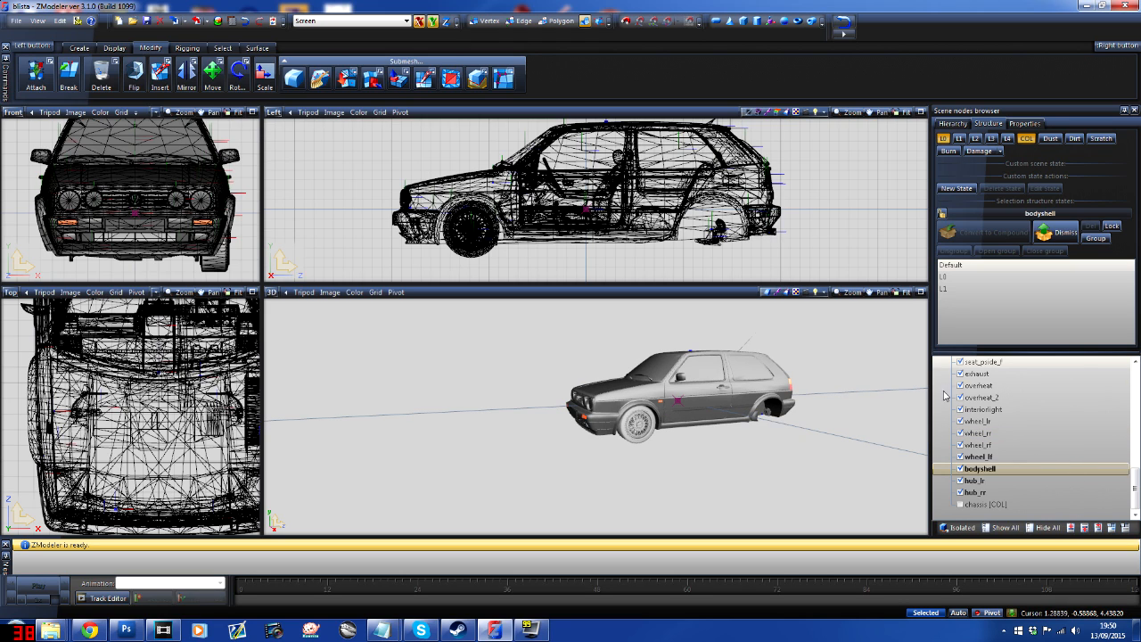
{"action": "left_click", "coordinate": [772, 24]}
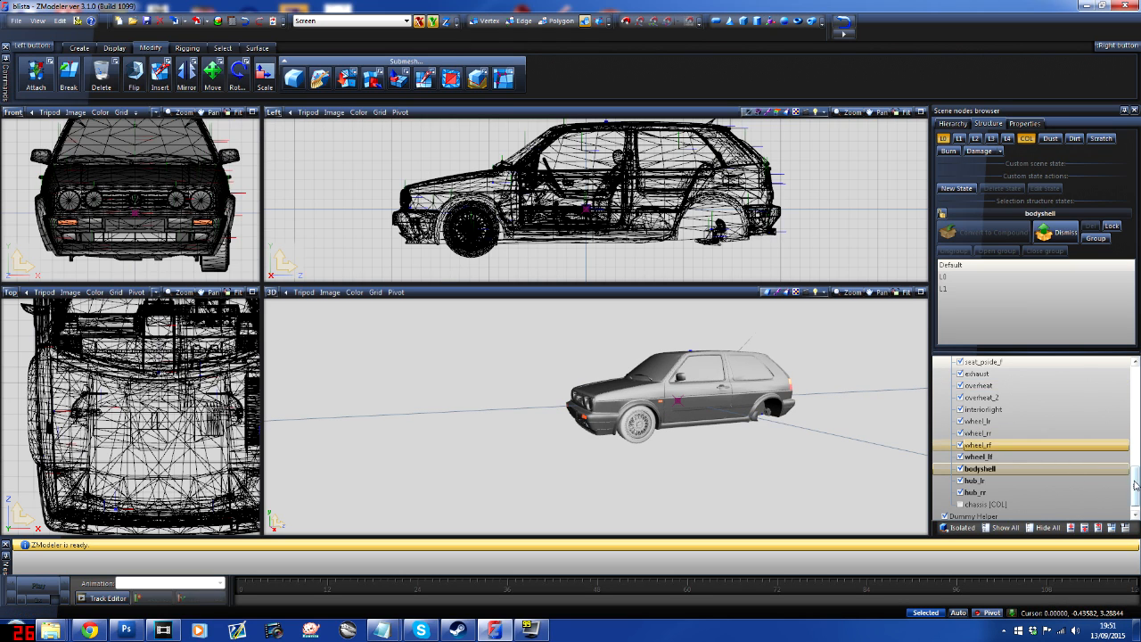
{"action": "left_click", "coordinate": [1096, 504]}
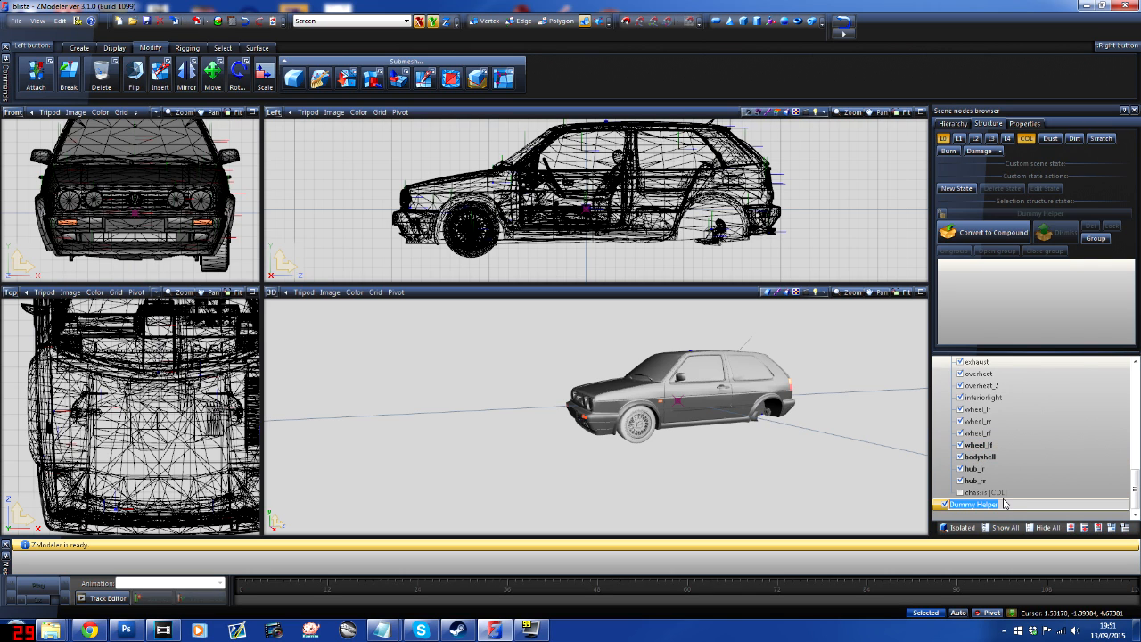
{"action": "type", "text": "wheel_lf [COL"}
Step: Make the new wheel_lf [COL] dummy a child of the wheel_lf node
{"action": "left_click", "coordinate": [1043, 480]}
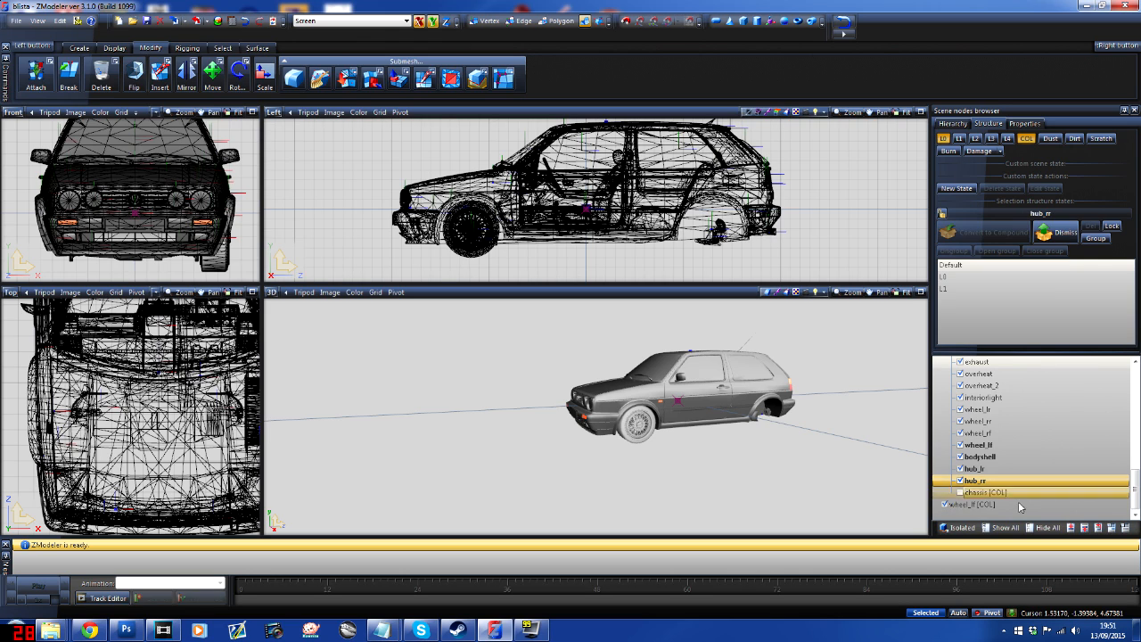
{"action": "left_click", "coordinate": [972, 505]}
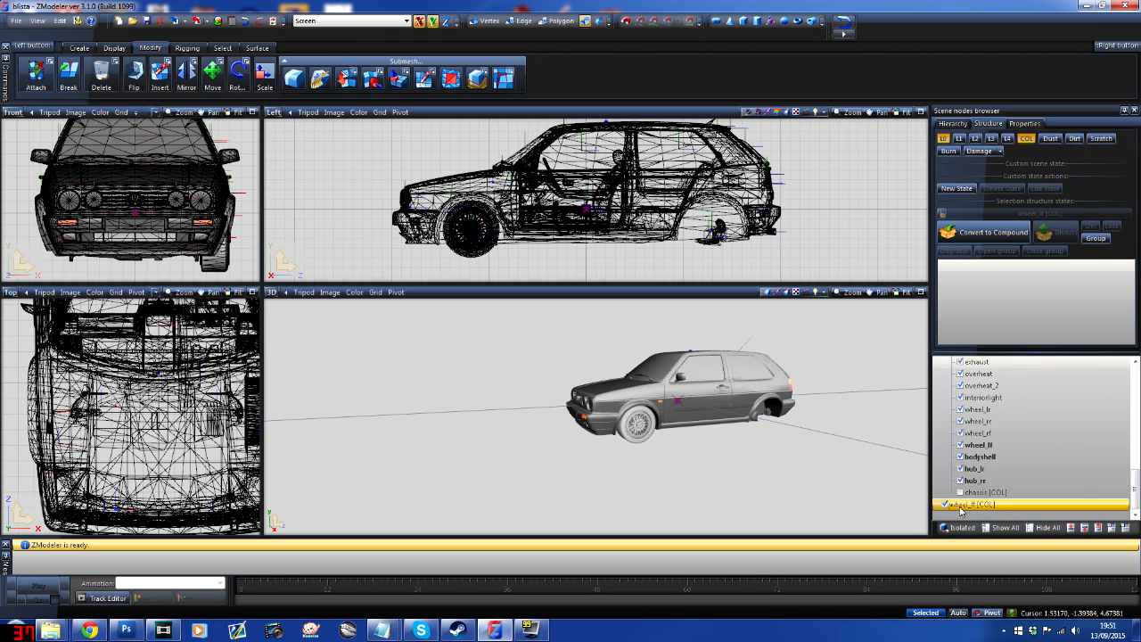
{"action": "left_click_drag", "start_coordinate": [961, 510], "coordinate": [984, 451]}
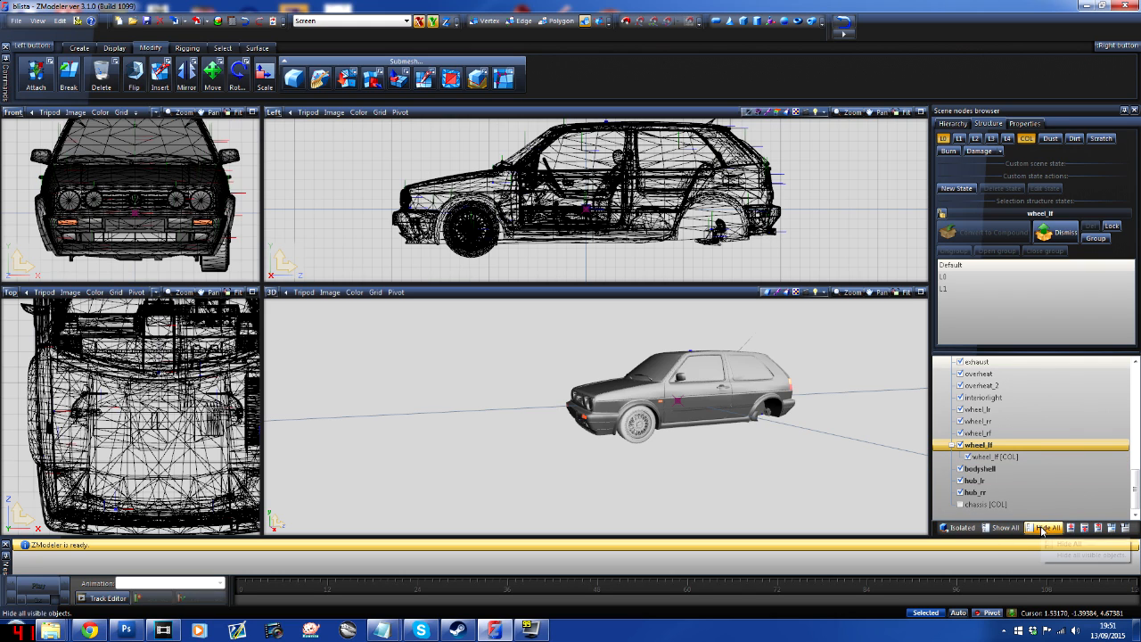
Step: Hide all objects except wheel_lf and its dummy, turn off the L0 level, and isolate wheel_lf [COL]
{"action": "left_click", "coordinate": [1045, 528]}
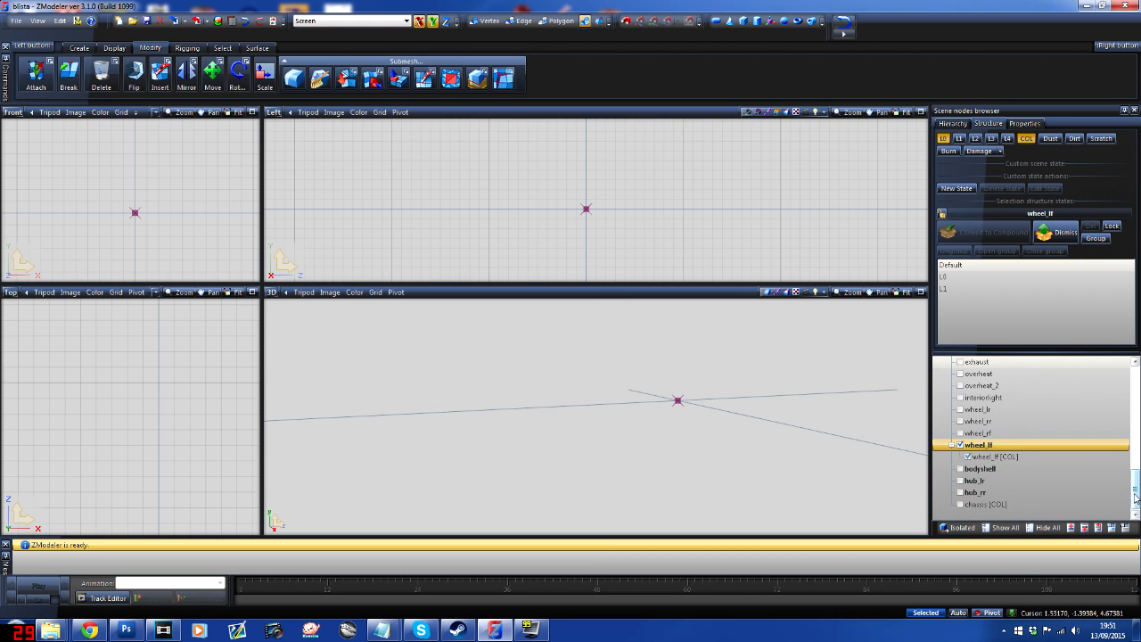
{"action": "left_click_drag", "start_coordinate": [1134, 496], "coordinate": [1104, 355]}
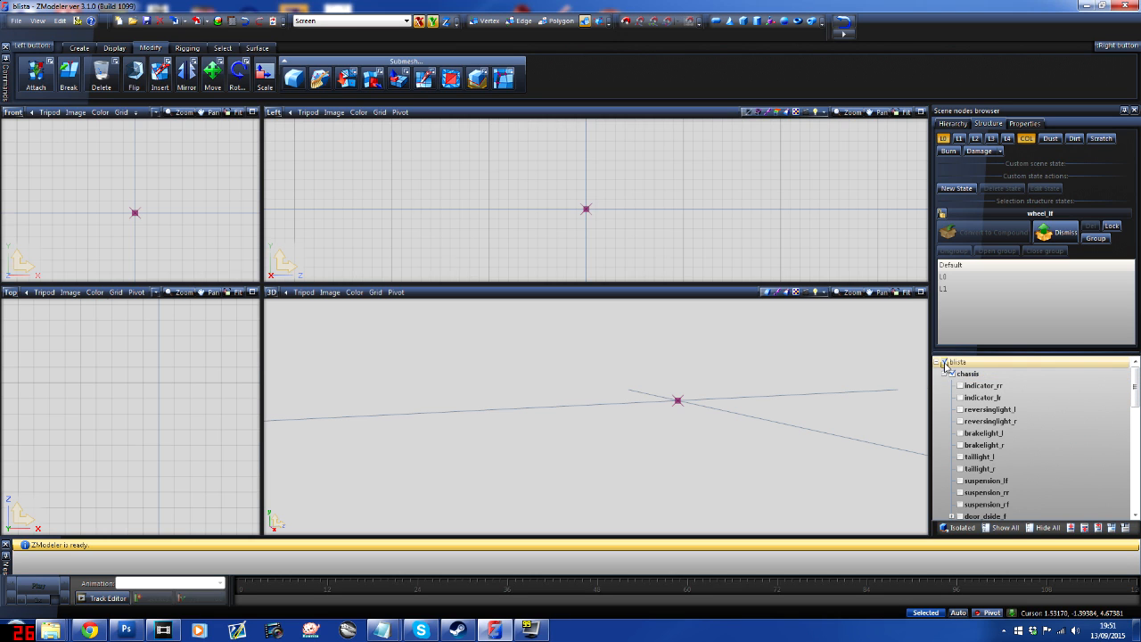
{"action": "left_click", "coordinate": [951, 374]}
{"action": "left_click", "coordinate": [951, 374]}
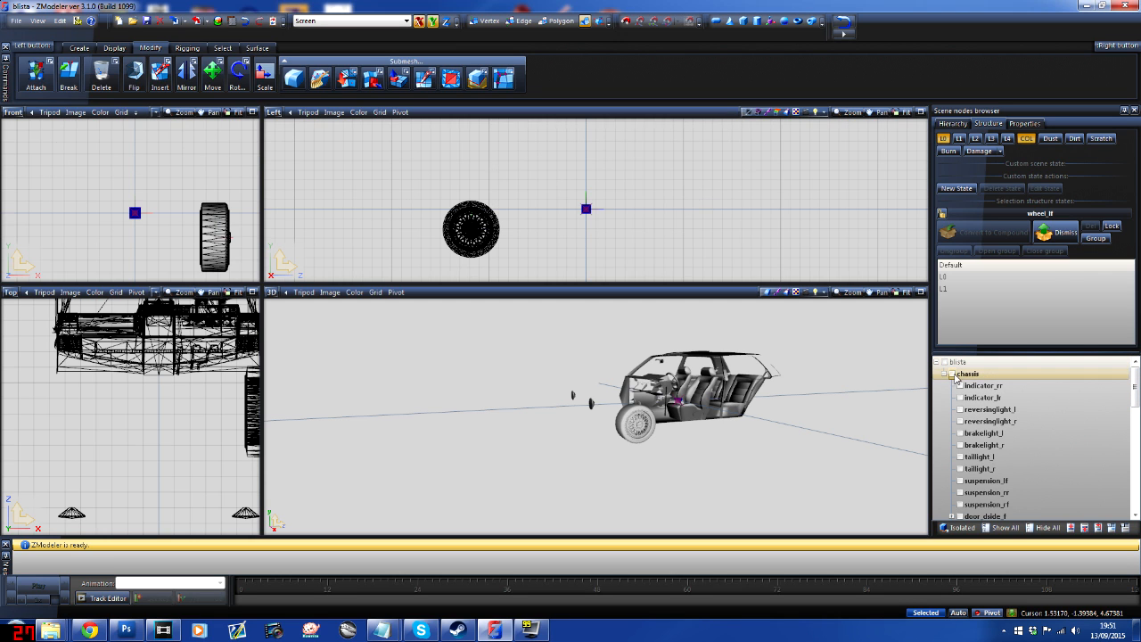
{"action": "scroll", "coordinate": [1034, 437], "scroll_direction": "down", "scroll_amount": 10}
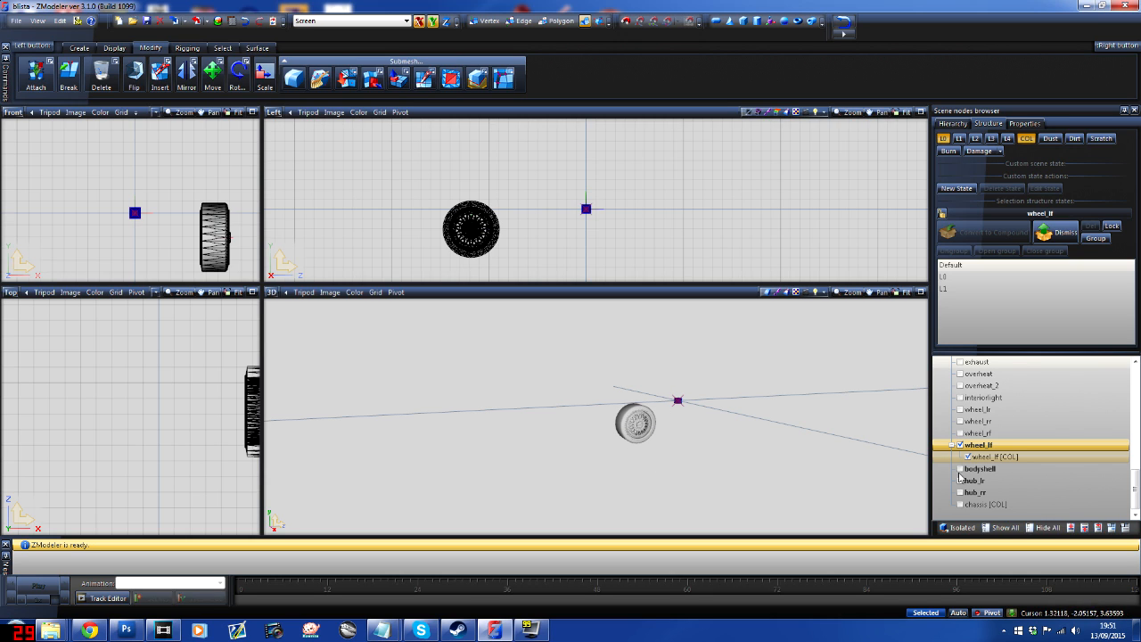
{"action": "left_click", "coordinate": [1015, 458]}
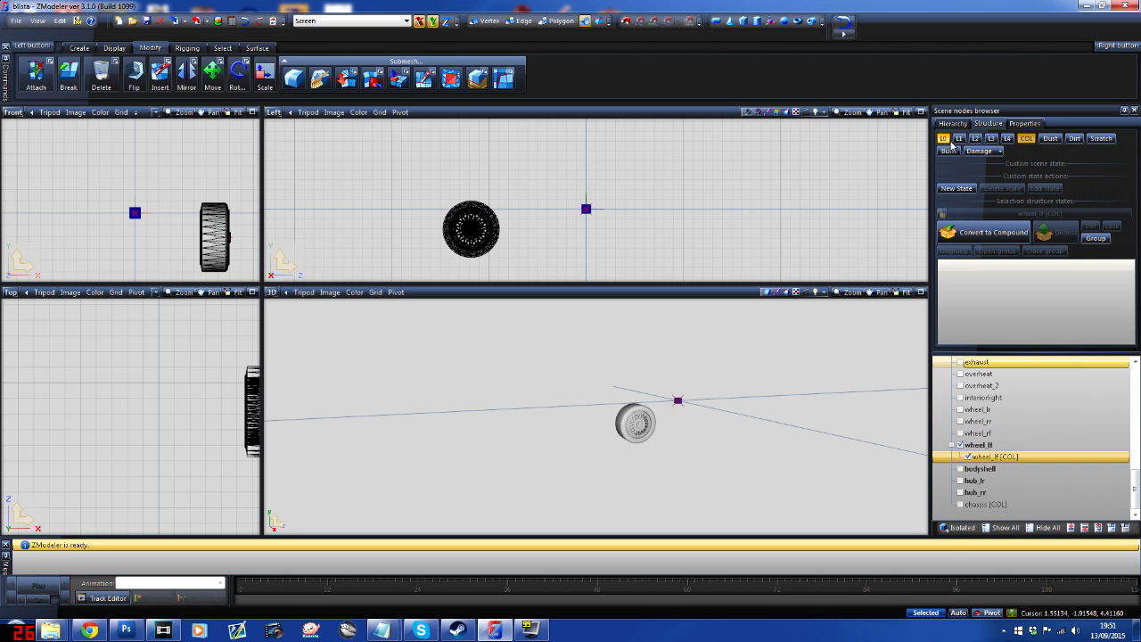
{"action": "left_click", "coordinate": [945, 140]}
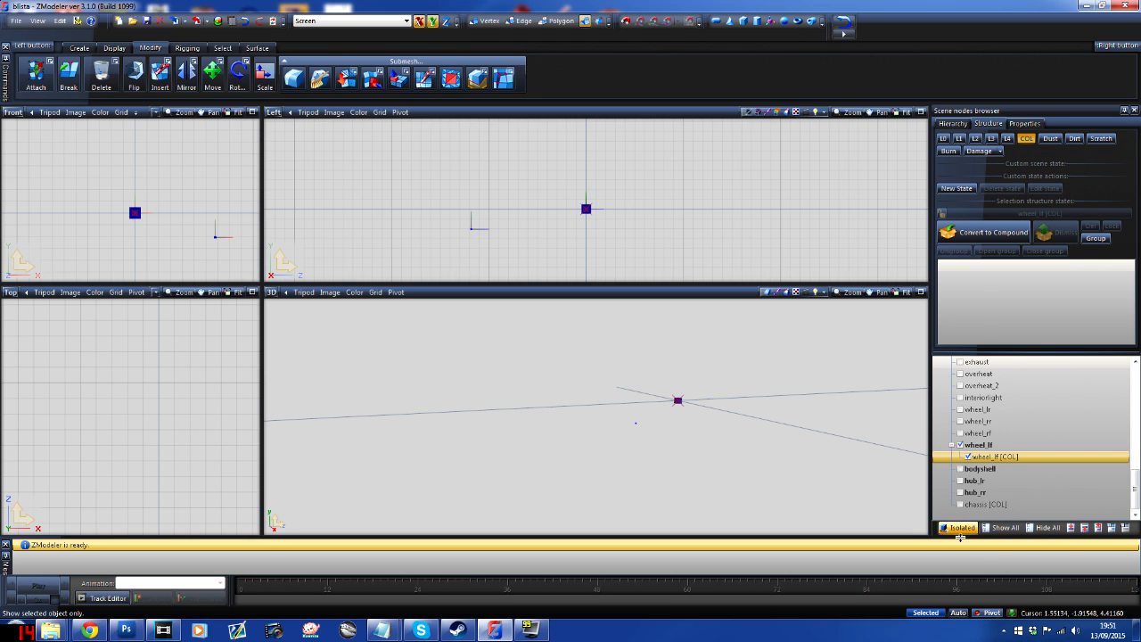
Step: Set the shape of the wheel_lf [COL] dummy node to Cylinder in its properties
{"action": "left_click", "coordinate": [1024, 123]}
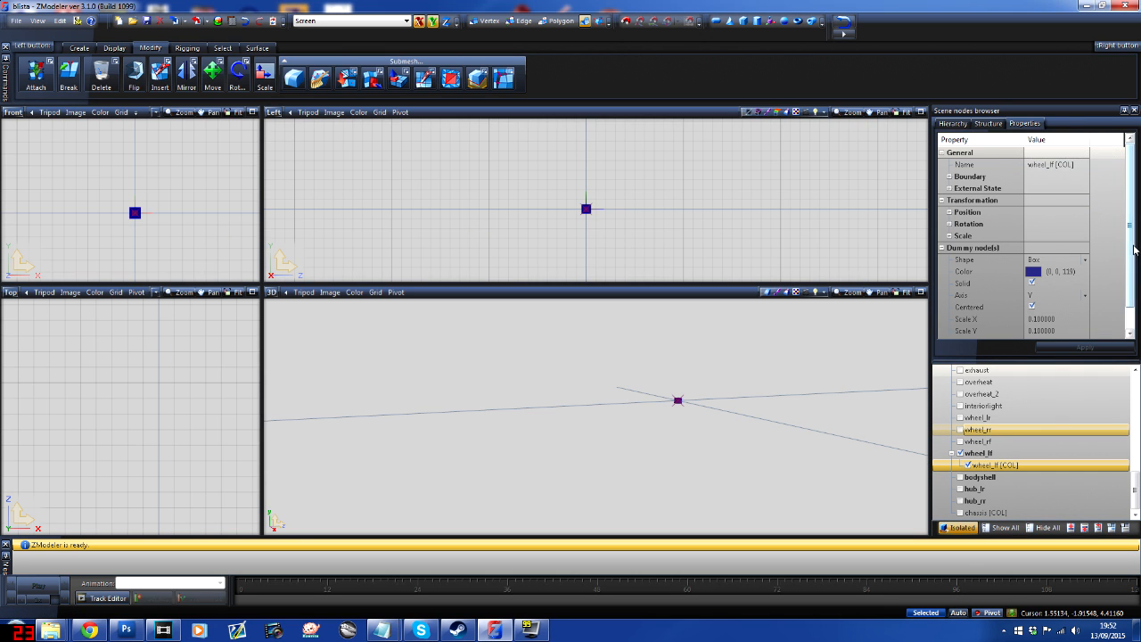
{"action": "scroll", "coordinate": [1134, 250], "scroll_direction": "down", "scroll_amount": 1}
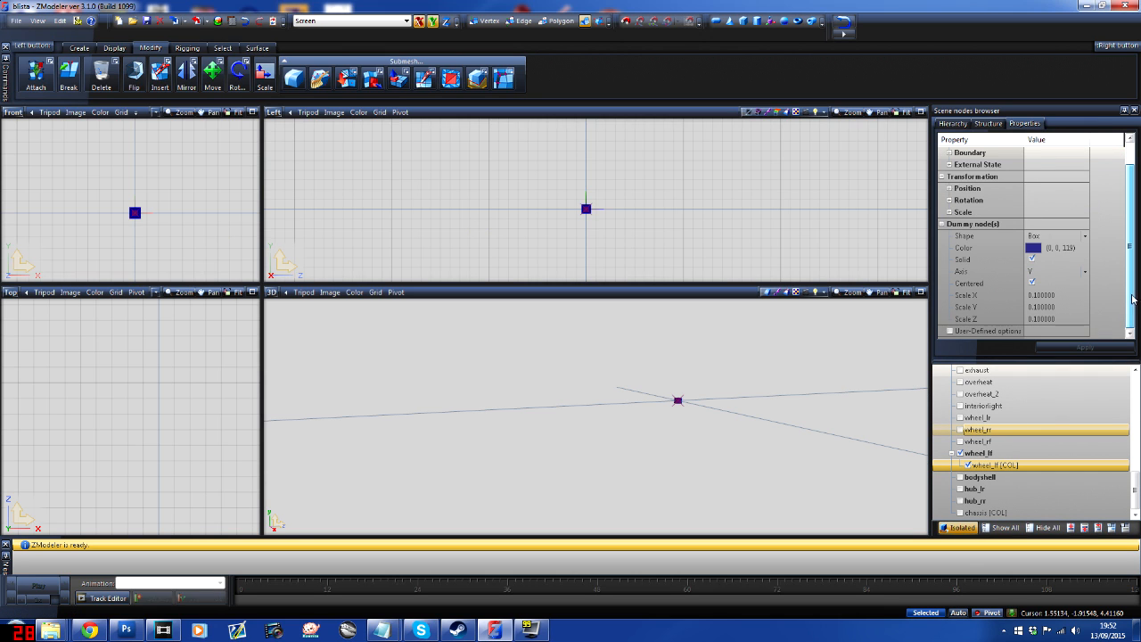
{"action": "left_click", "coordinate": [1088, 238]}
{"action": "left_click", "coordinate": [1086, 236]}
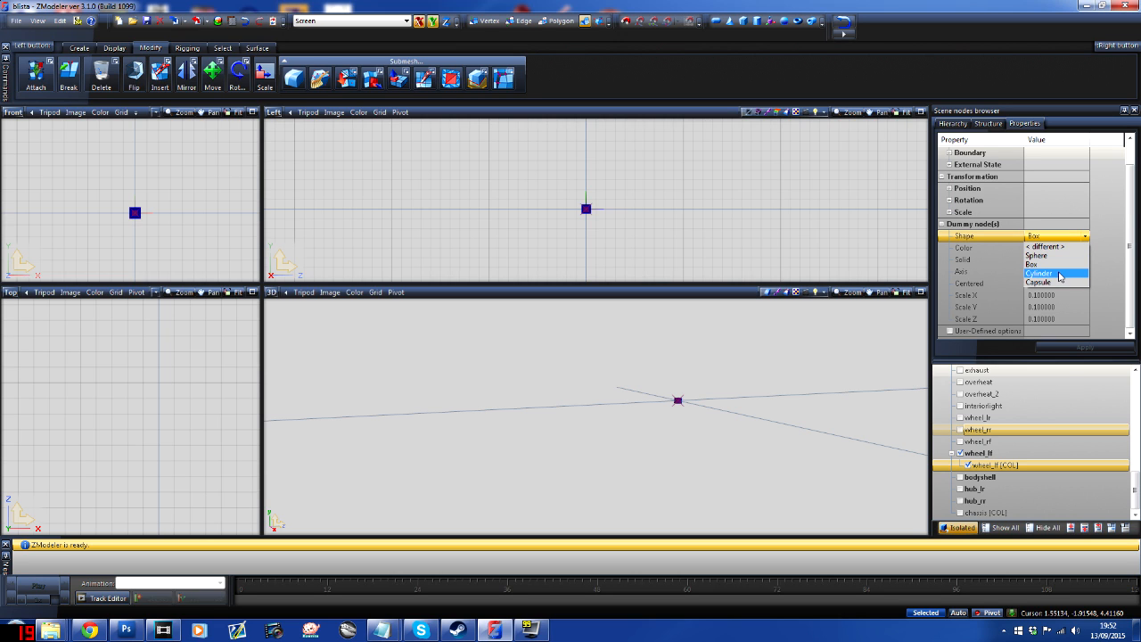
{"action": "left_click", "coordinate": [1060, 274]}
Step: Set the dummy's color to green with RGB 0, 250, 0 and add that color to the custom colors
{"action": "left_click", "coordinate": [1047, 247]}
{"action": "left_click", "coordinate": [1064, 248]}
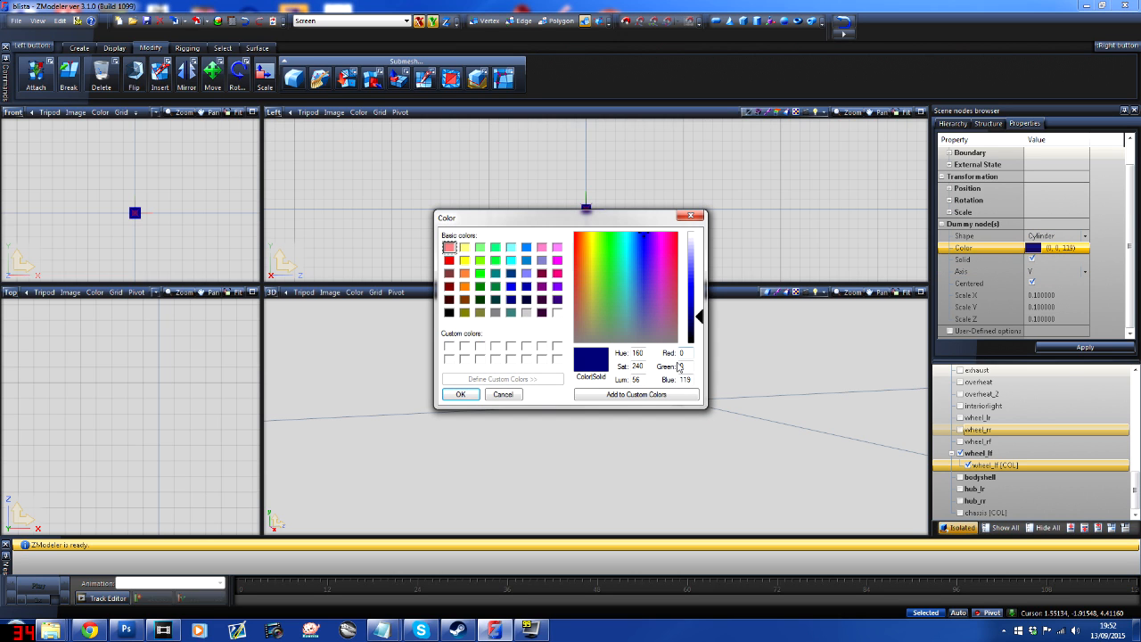
{"action": "type", "text": "250"}
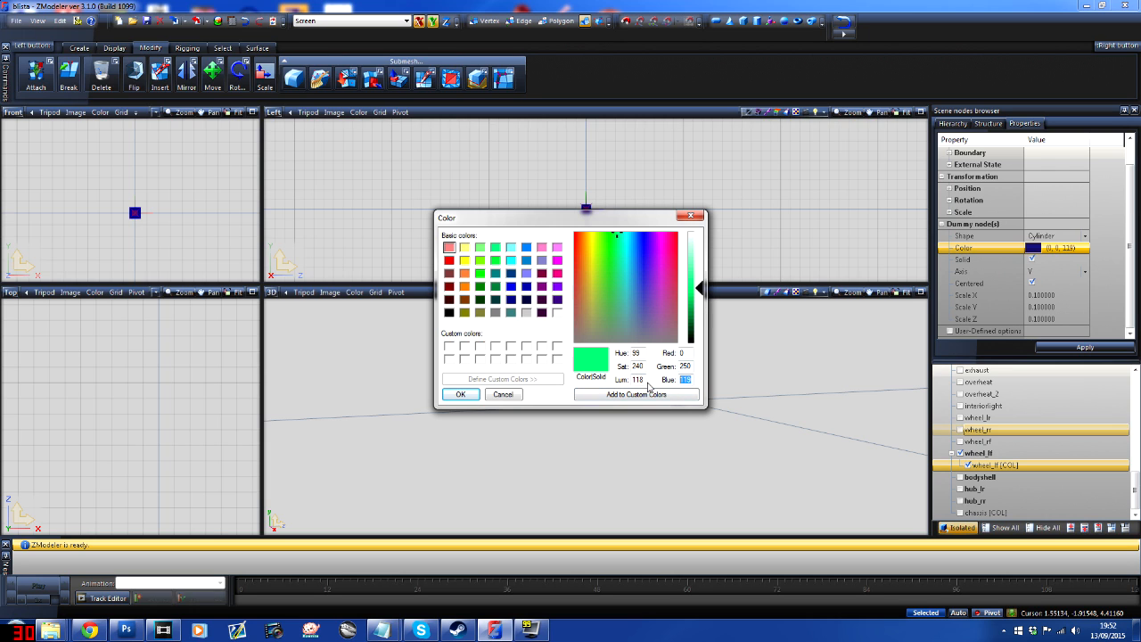
{"action": "type", "text": "0"}
{"action": "left_click", "coordinate": [595, 395]}
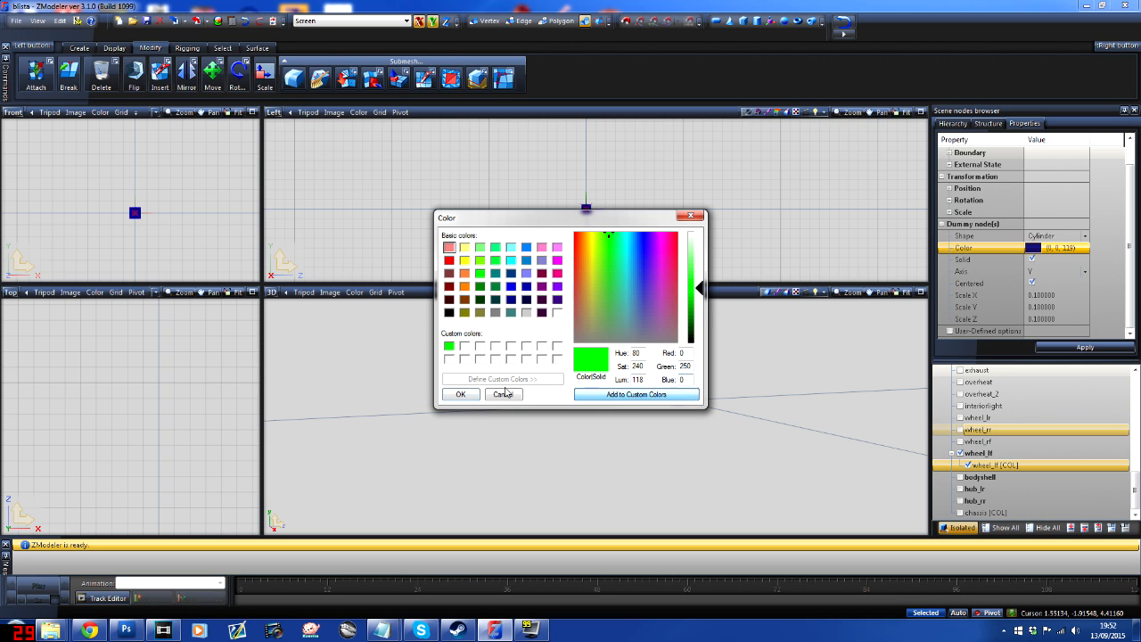
{"action": "left_click", "coordinate": [460, 395]}
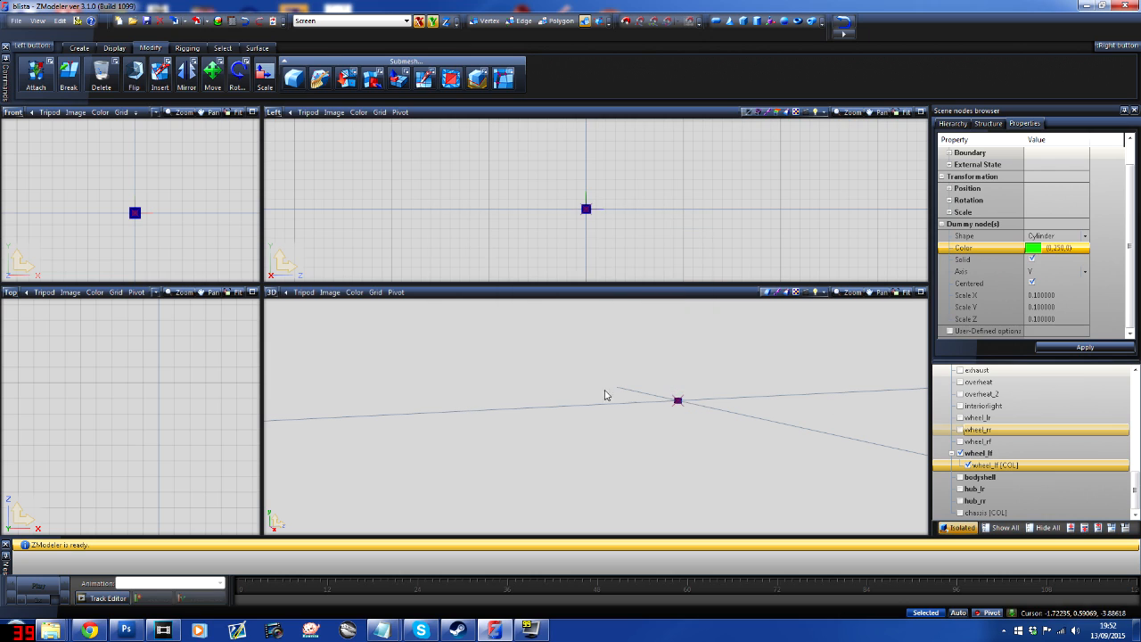
Step: Turn off Solid for the wheel_lf [COL] dummy, set its axis to X, and apply the changes
{"action": "left_click", "coordinate": [1031, 259]}
{"action": "left_click", "coordinate": [1038, 274]}
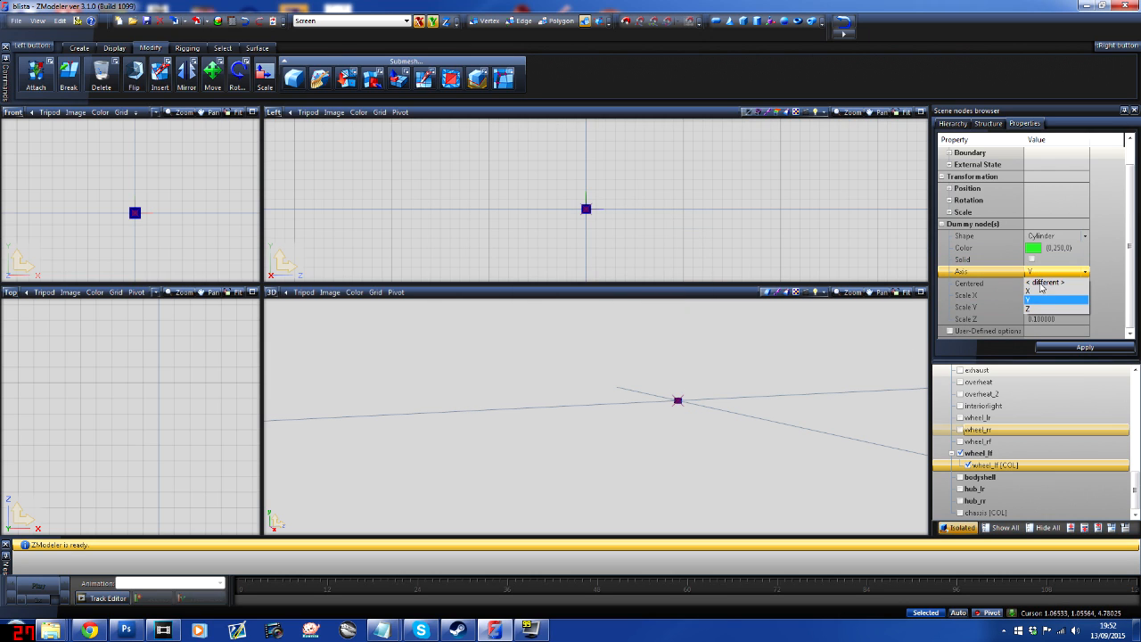
{"action": "left_click", "coordinate": [1043, 292]}
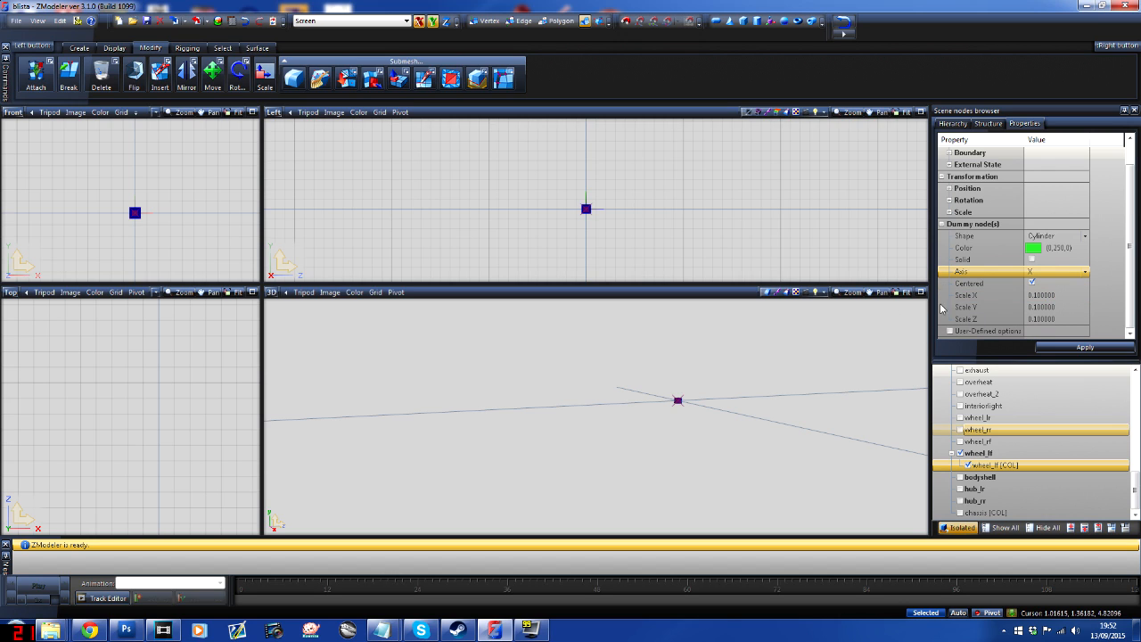
{"action": "left_click", "coordinate": [1072, 349]}
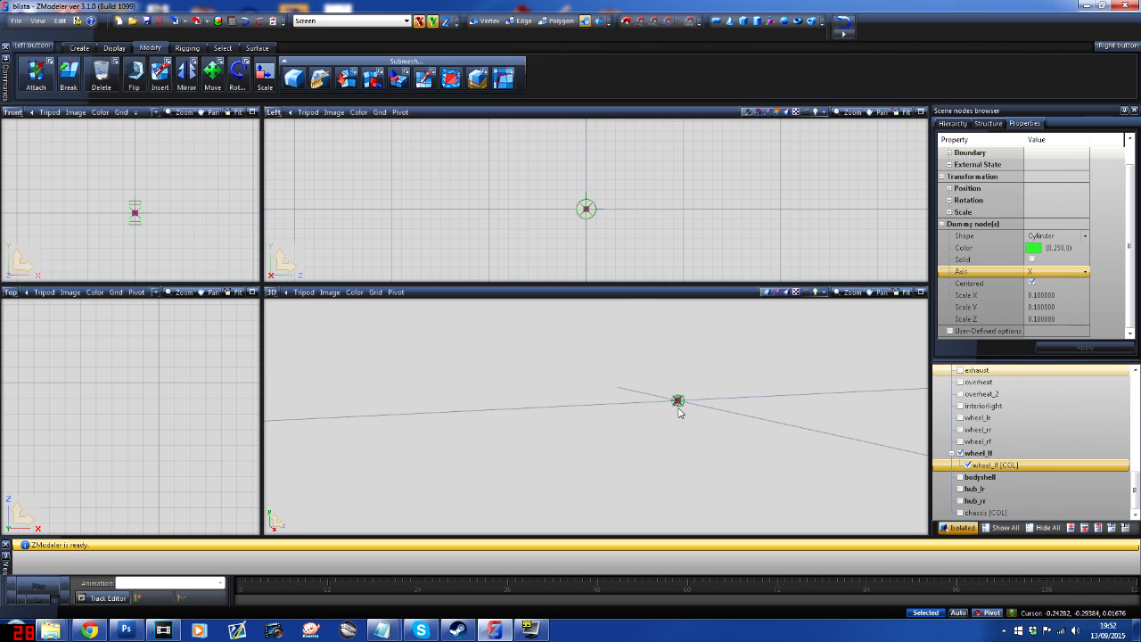
{"action": "mouse_move", "coordinate": [680, 408]}
{"action": "middle_mouse_down"}
{"action": "mouse_move", "coordinate": [722, 421]}
{"action": "mouse_move", "coordinate": [678, 413]}
{"action": "mouse_move", "coordinate": [690, 423]}
{"action": "middle_mouse_up"}
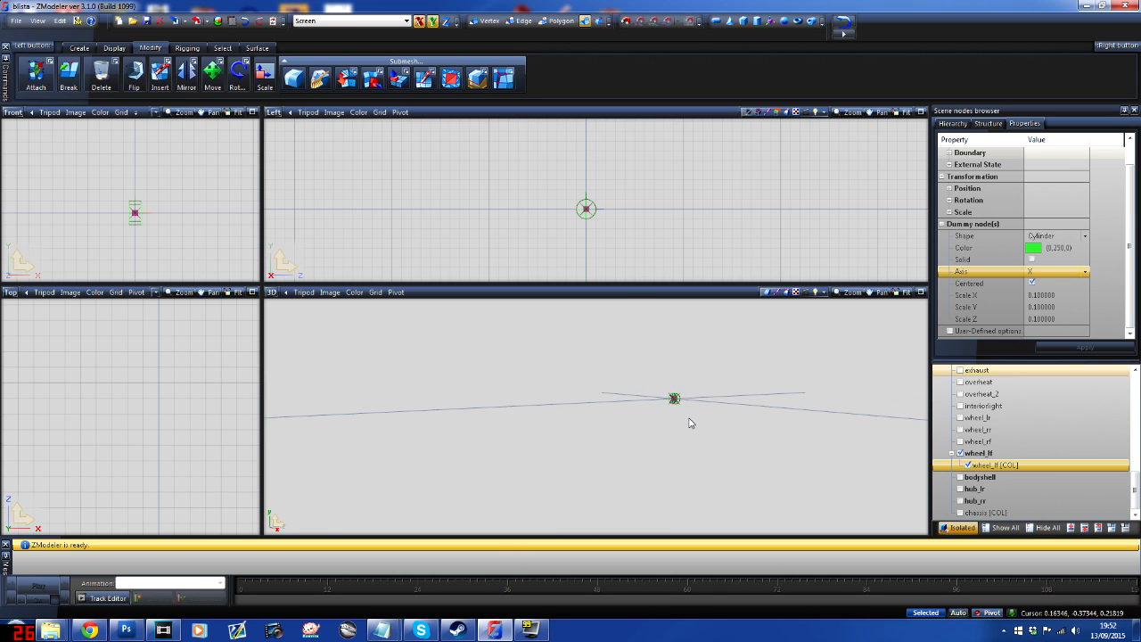
Step: Set the wheel_lf [COL] dummy's scale to X 0.25, Y 0.35 and Z 0.35, and apply it
{"action": "left_click", "coordinate": [1057, 297]}
{"action": "key", "text": "BackSpace"}
{"action": "key", "text": "BackSpace"}
{"action": "key", "text": "BackSpace"}
{"action": "key", "text": "BackSpace"}
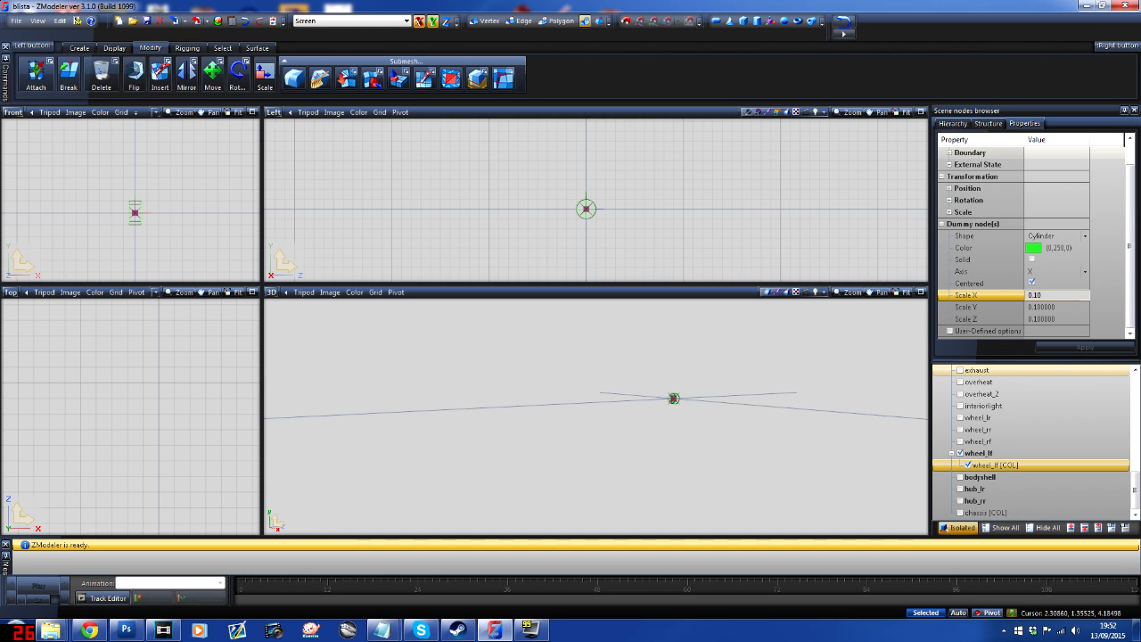
{"action": "type", "text": "25"}
{"action": "left_click", "coordinate": [1032, 307]}
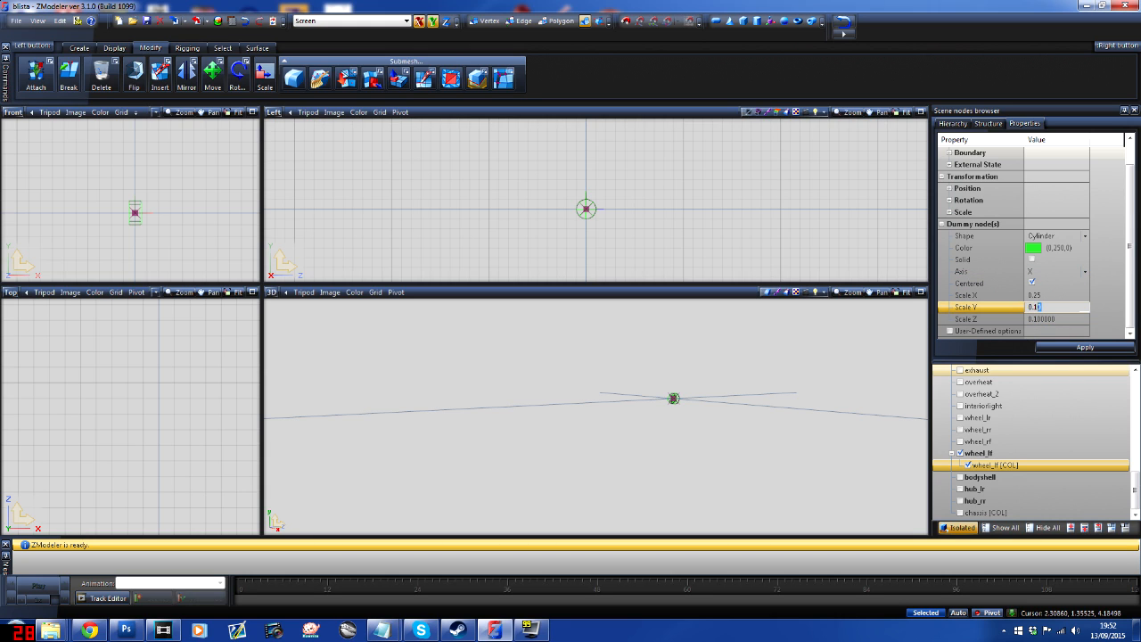
{"action": "left_click", "coordinate": [1048, 319]}
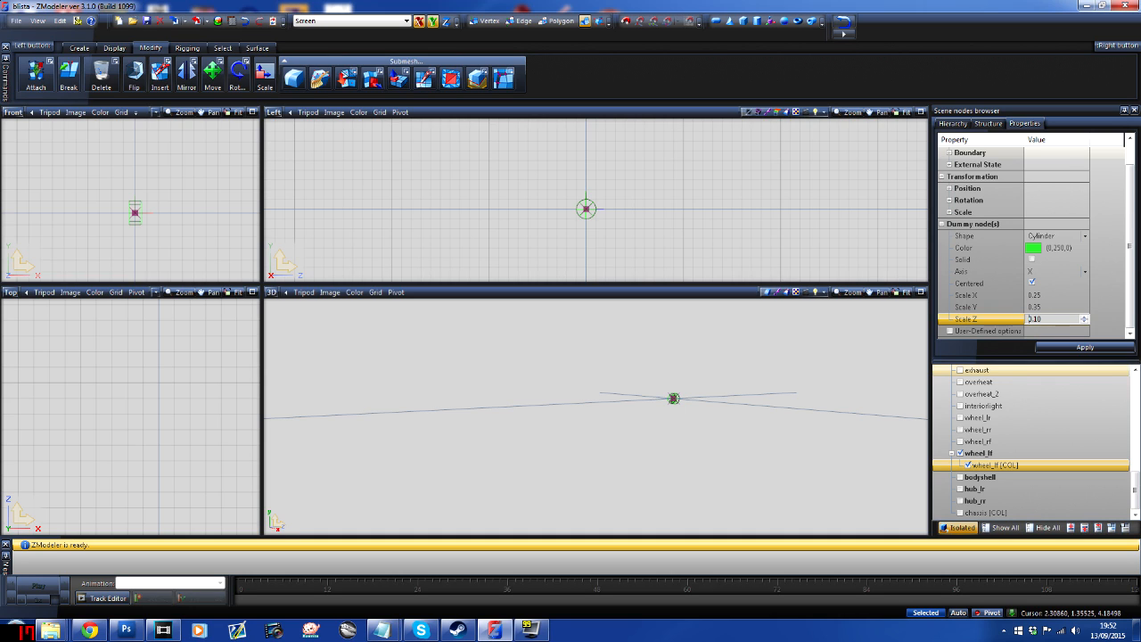
{"action": "type", "text": "35"}
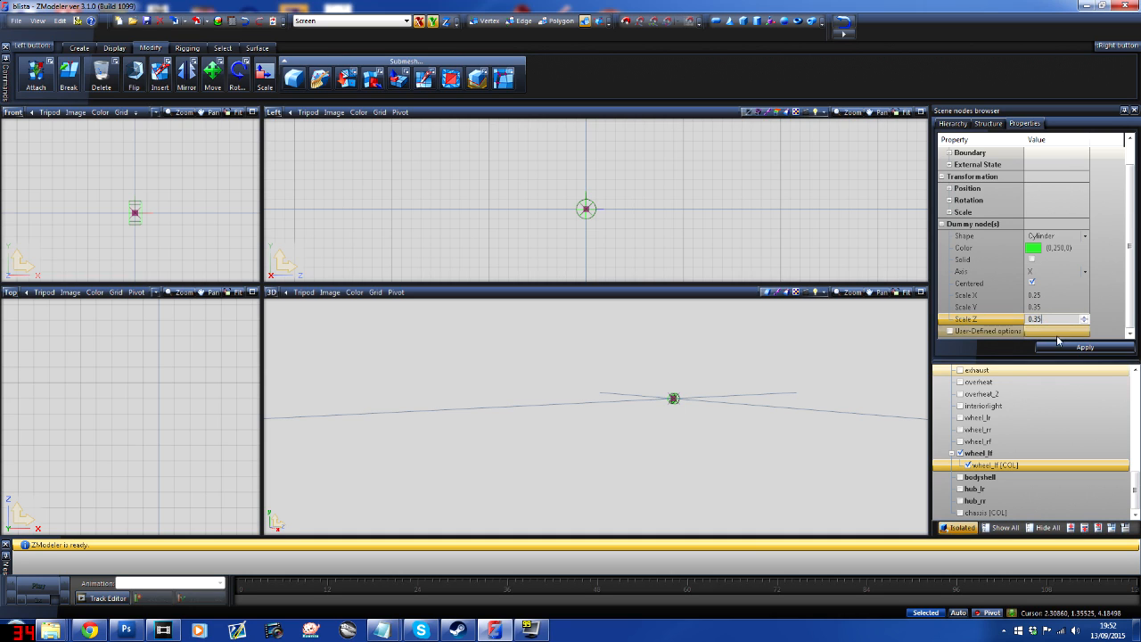
{"action": "key", "text": "Return"}
{"action": "left_click", "coordinate": [1055, 349]}
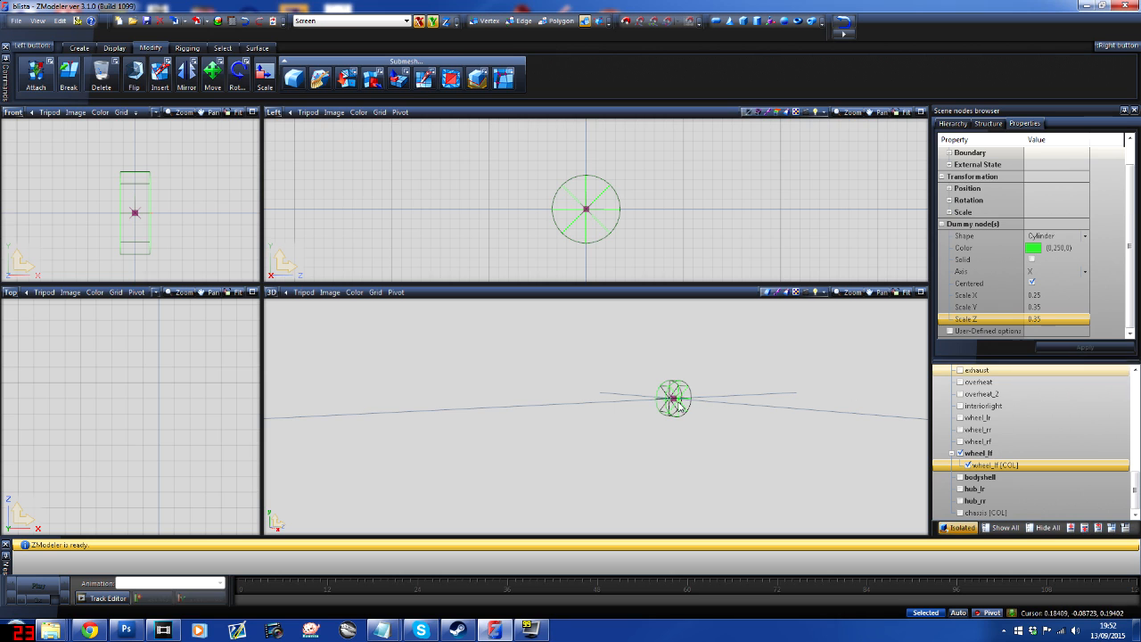
{"action": "middle_click_drag", "start_coordinate": [684, 407], "coordinate": [832, 413]}
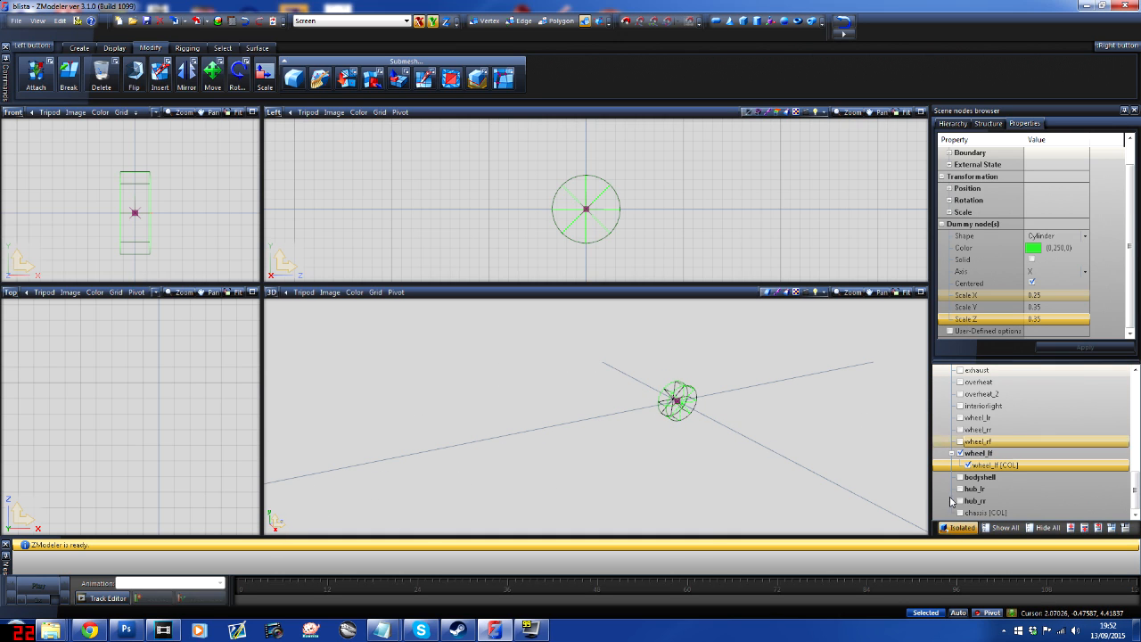
Step: Turn off isolation and make three copies of the wheel_lf [COL] dummy
{"action": "left_click", "coordinate": [959, 529]}
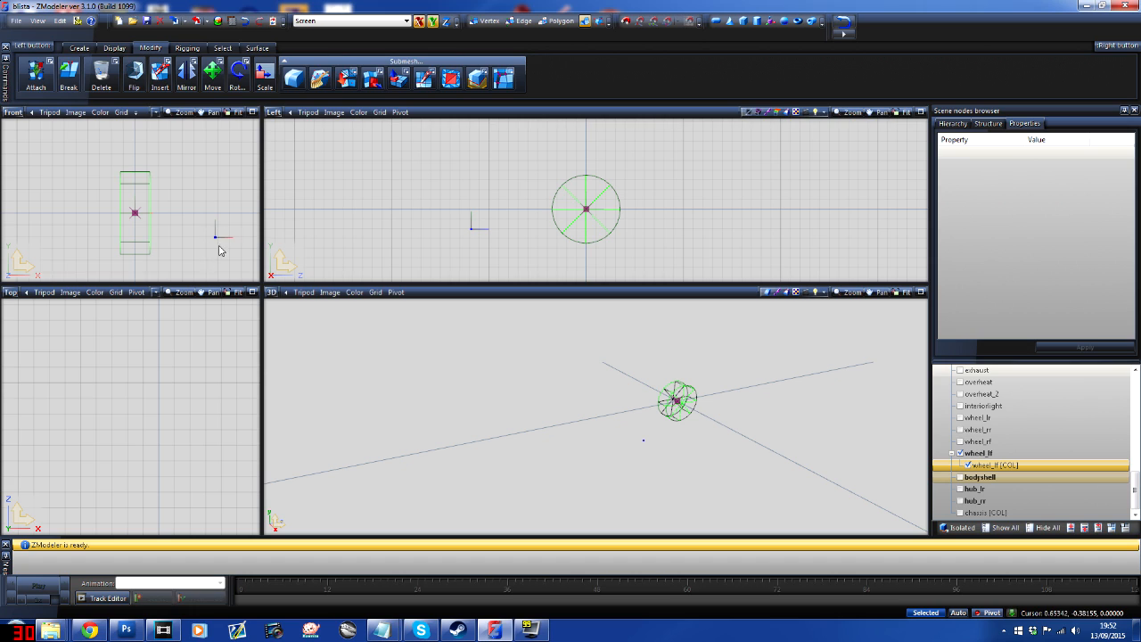
{"action": "mouse_move", "coordinate": [215, 238]}
{"action": "left_click", "coordinate": [135, 252]}
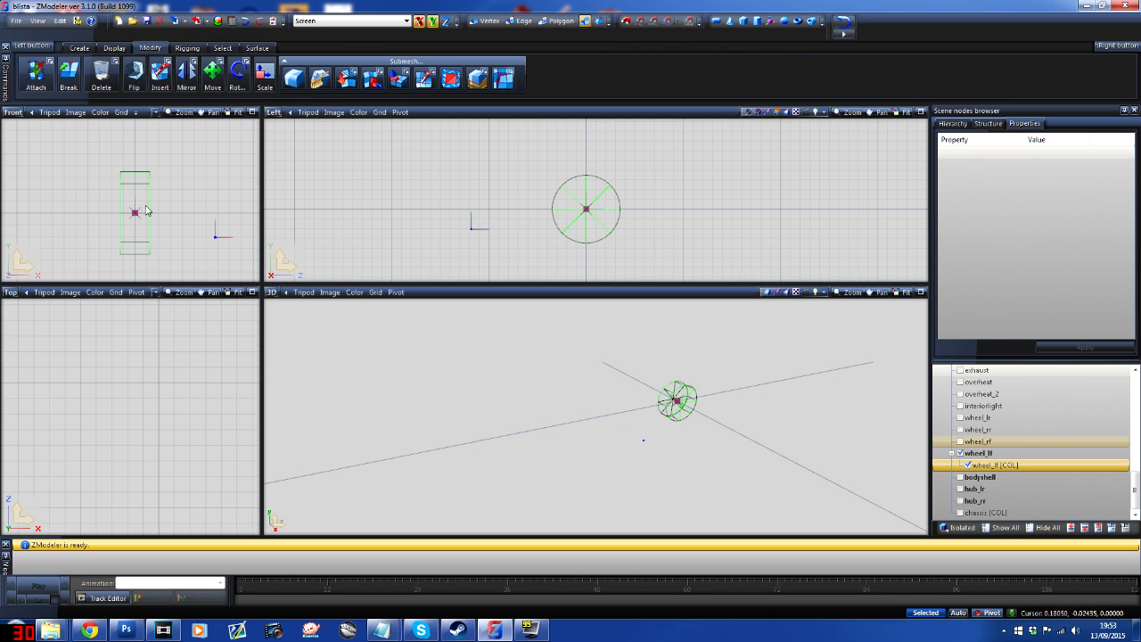
{"action": "left_click", "coordinate": [113, 48]}
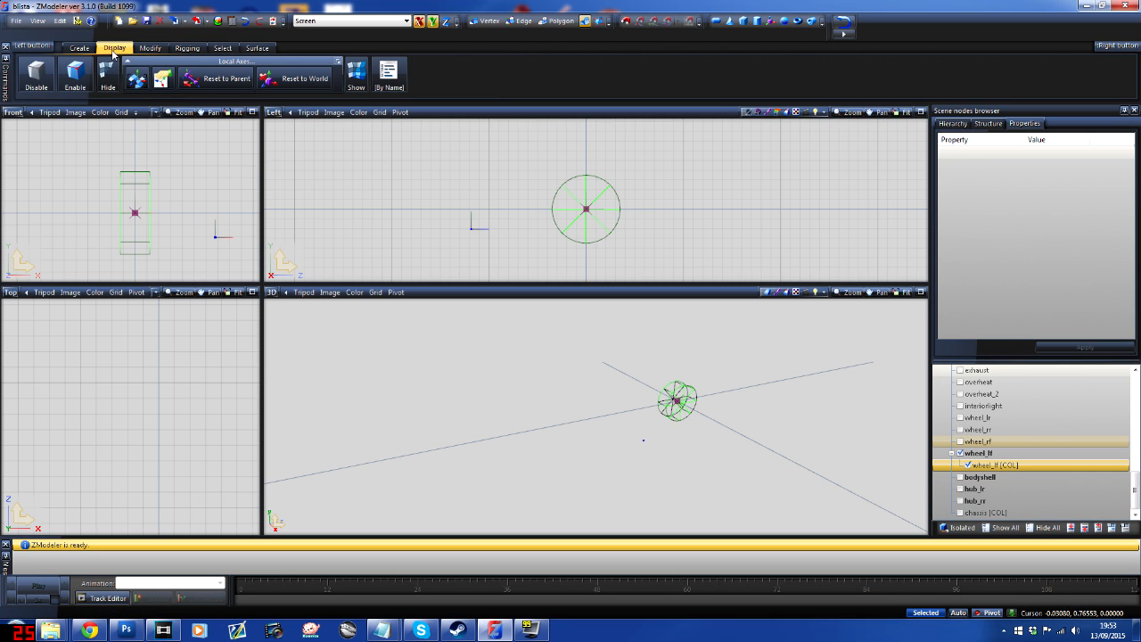
{"action": "left_click", "coordinate": [80, 48]}
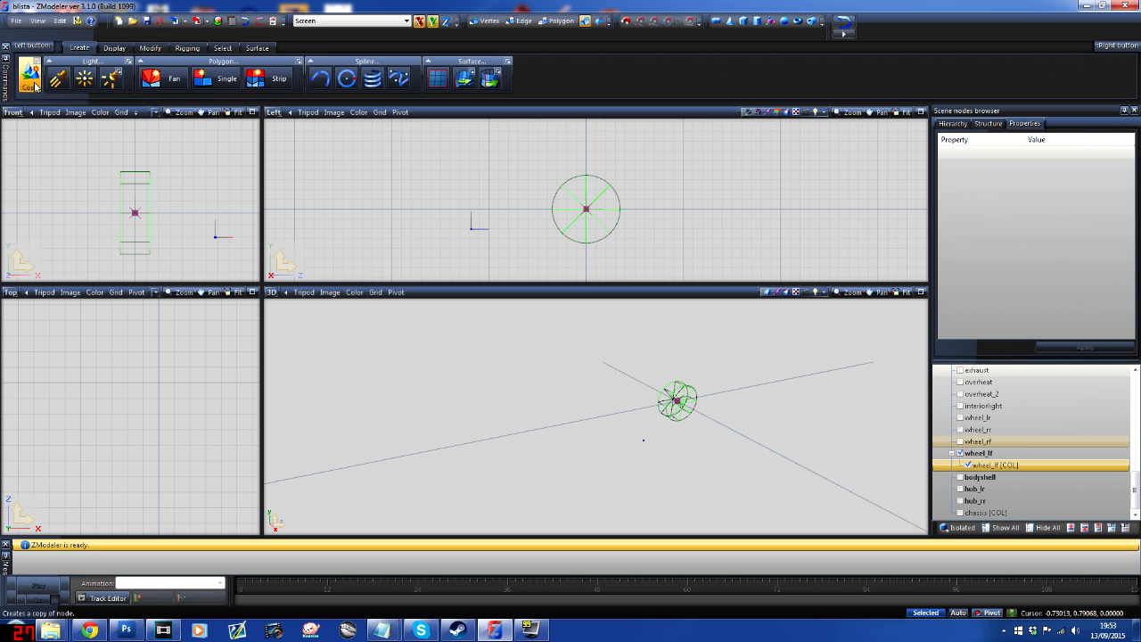
{"action": "left_click", "coordinate": [35, 86]}
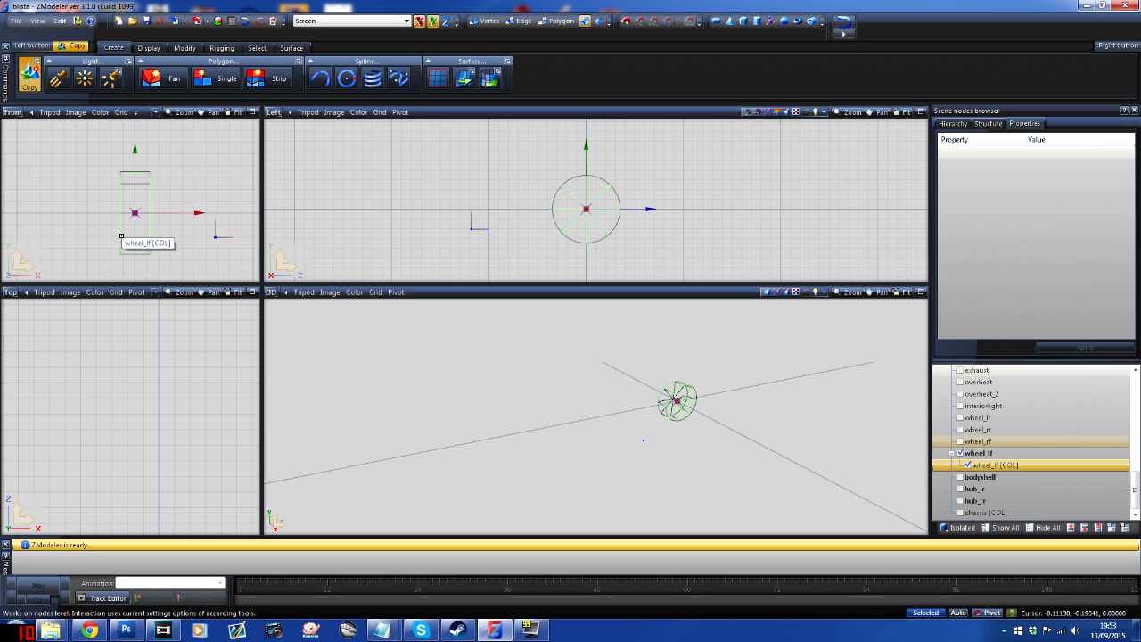
{"action": "left_click", "coordinate": [121, 236]}
{"action": "left_click", "coordinate": [122, 236]}
{"action": "left_click", "coordinate": [121, 236]}
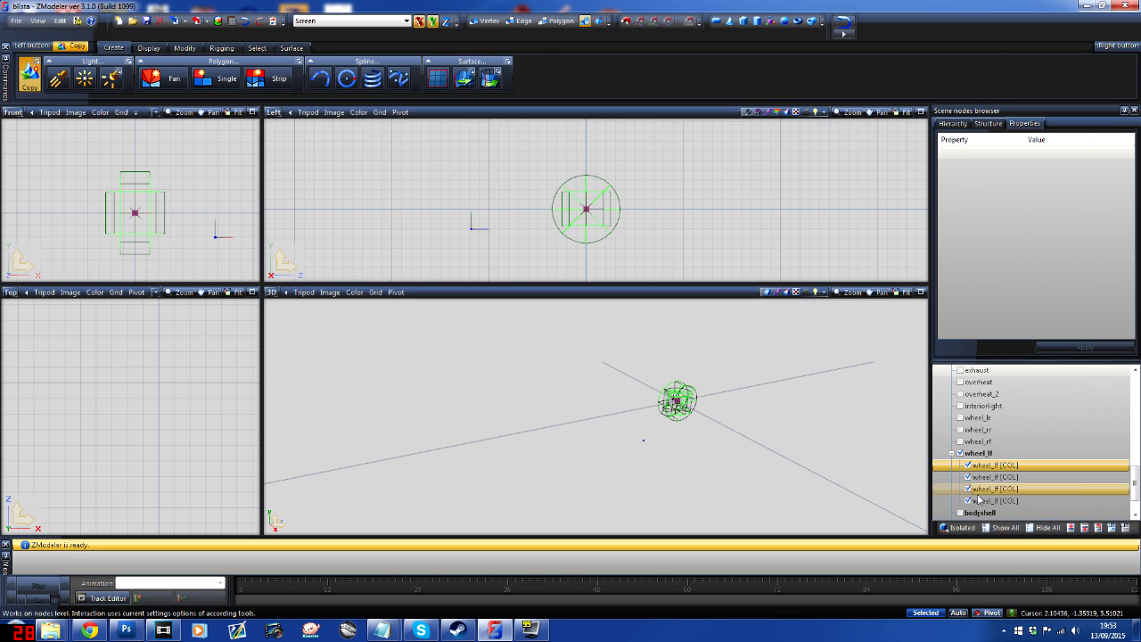
Step: Hide the three copied wheel_lf [COL] dummies and leave the Copy command
{"action": "left_click", "coordinate": [968, 476]}
{"action": "left_click", "coordinate": [968, 489]}
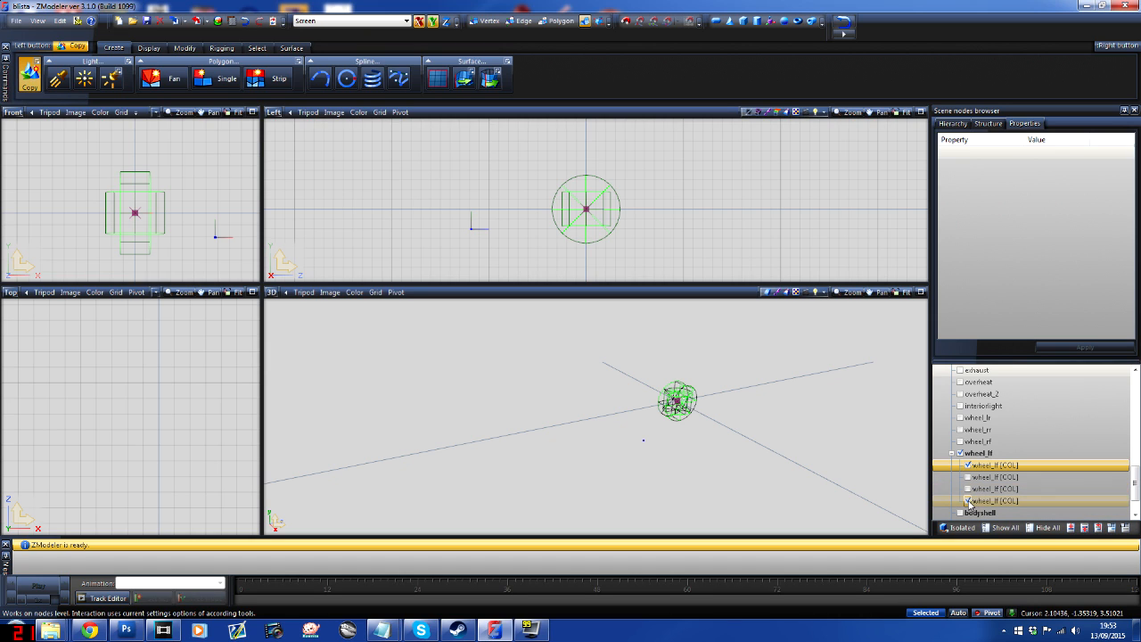
{"action": "left_click", "coordinate": [968, 501]}
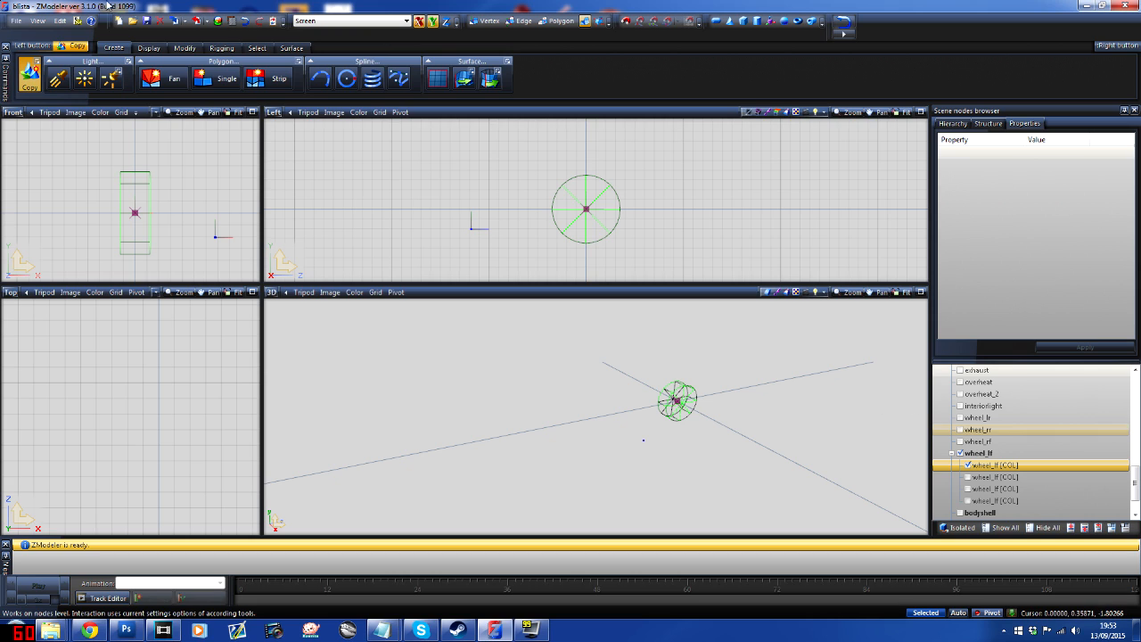
{"action": "left_click", "coordinate": [29, 77]}
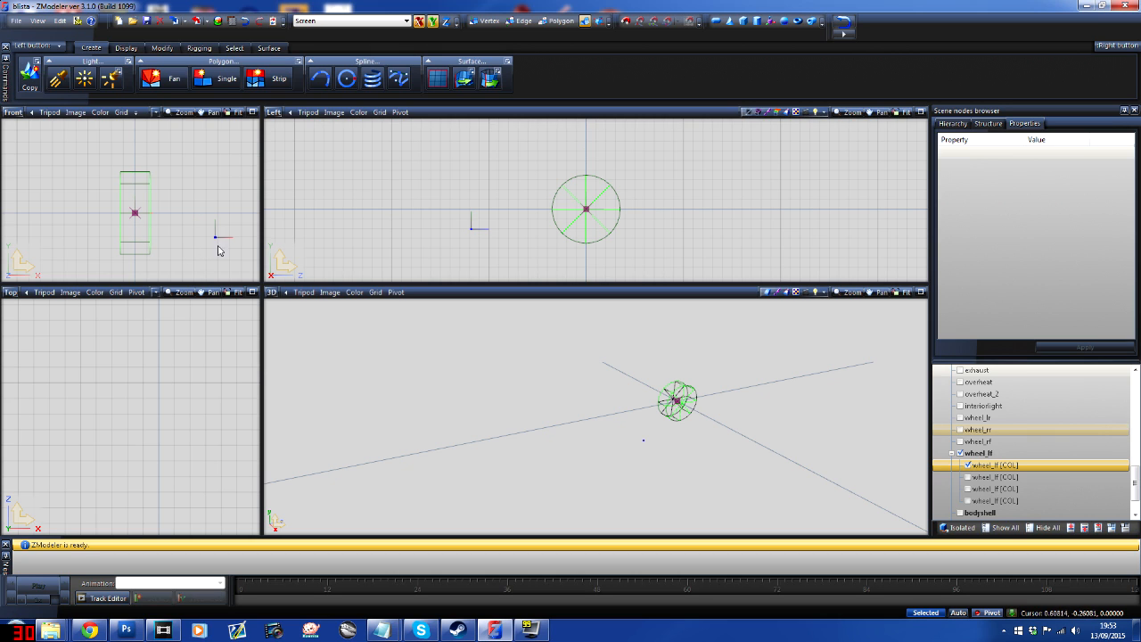
Step: Copy the local axes from wheel_lf to the original wheel_lf [COL] cylinder
{"action": "left_click", "coordinate": [168, 49]}
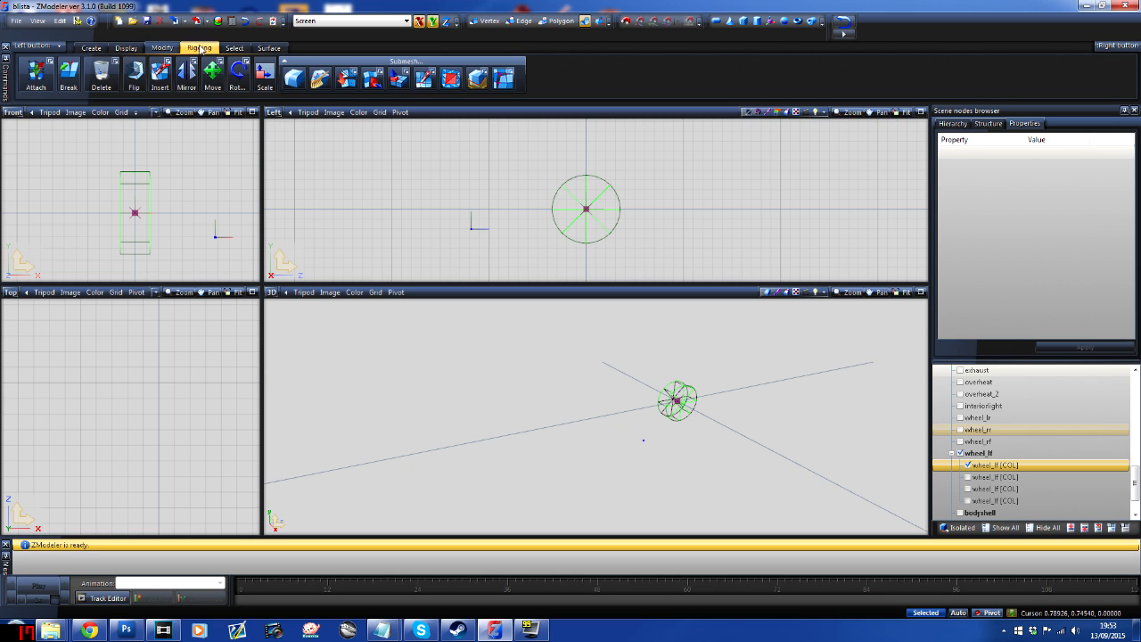
{"action": "left_click", "coordinate": [128, 49]}
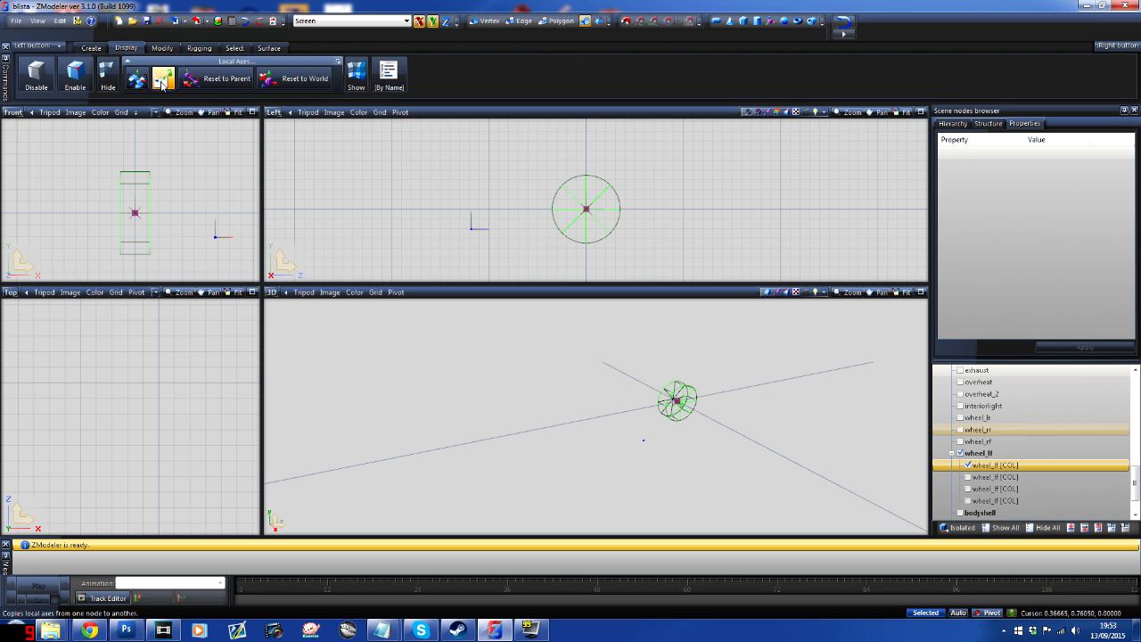
{"action": "left_click", "coordinate": [163, 82]}
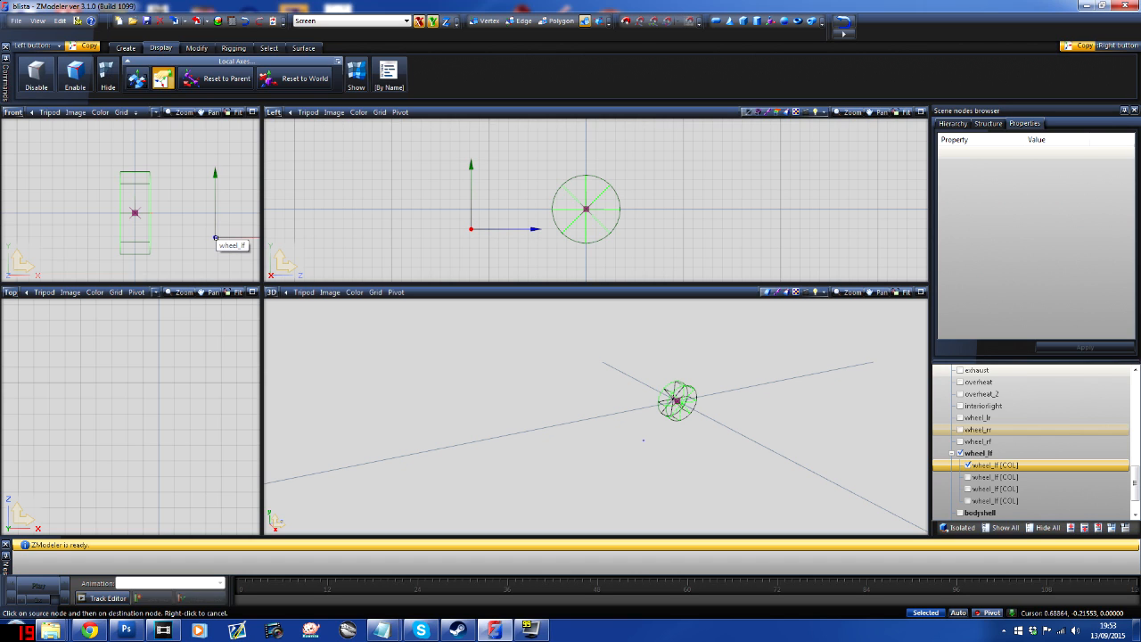
{"action": "left_click", "coordinate": [215, 239]}
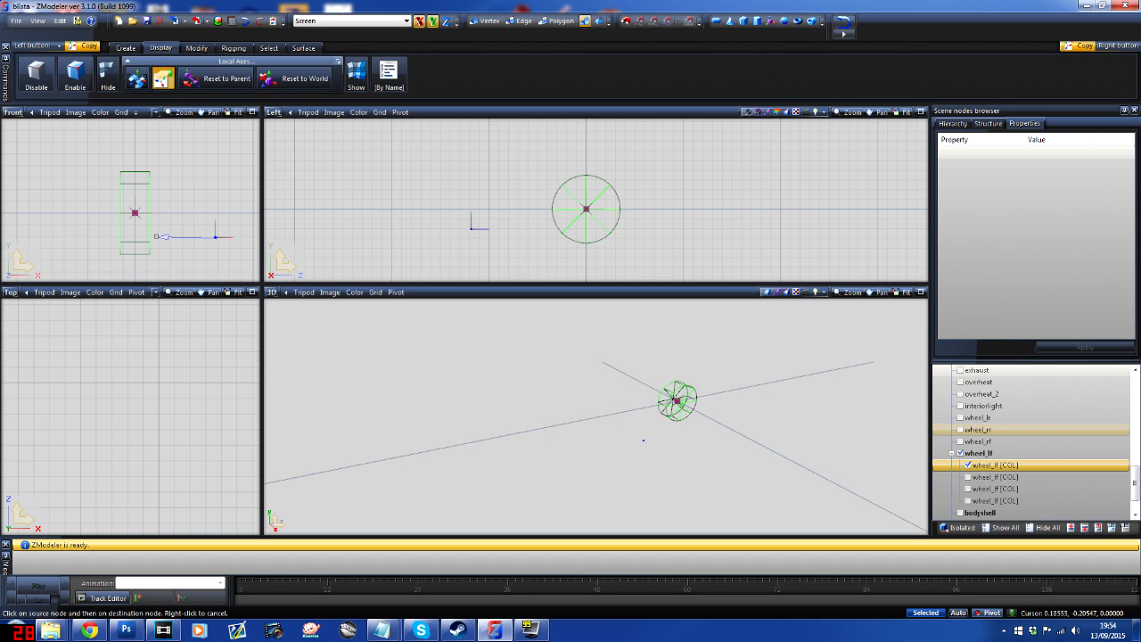
{"action": "left_click", "coordinate": [149, 236]}
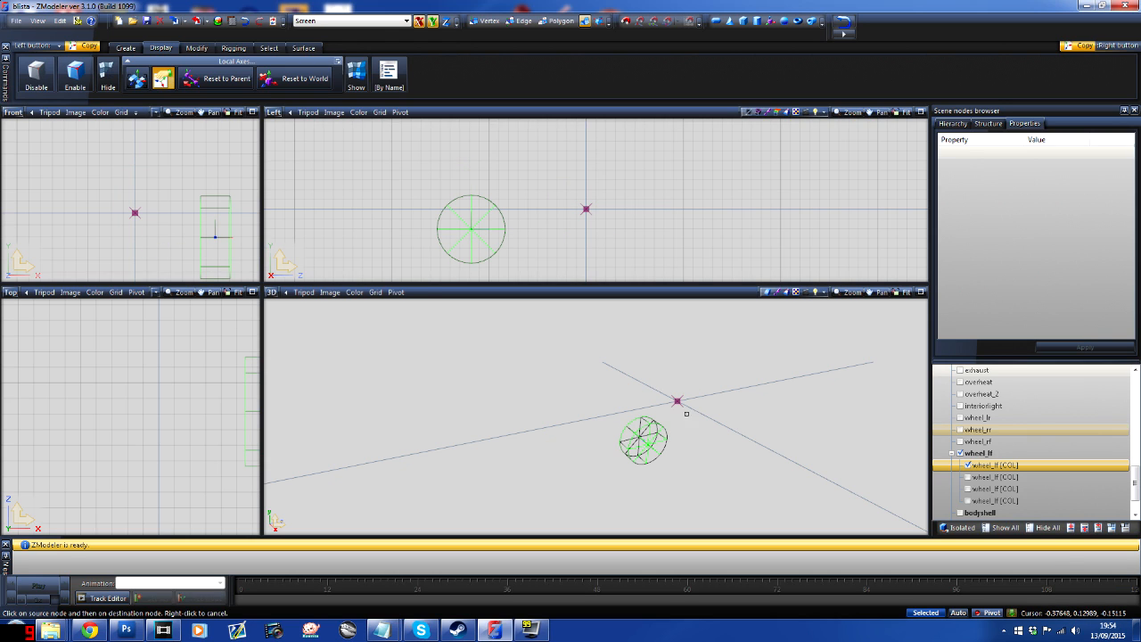
{"action": "left_click", "coordinate": [968, 465]}
{"action": "left_click", "coordinate": [968, 477]}
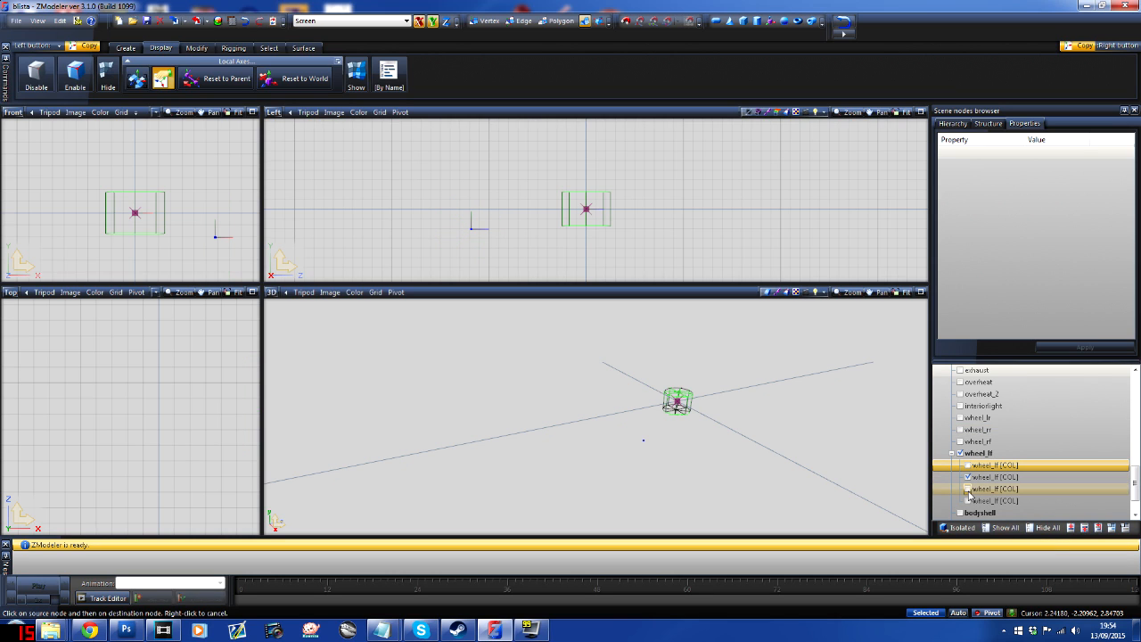
{"action": "left_click", "coordinate": [967, 488]}
{"action": "left_click", "coordinate": [968, 477]}
Step: Rename the first copied dummy wheel_lr [COL] and make it a child of the wheel_lr node
{"action": "scroll", "coordinate": [1016, 455], "scroll_direction": "down", "scroll_amount": 1}
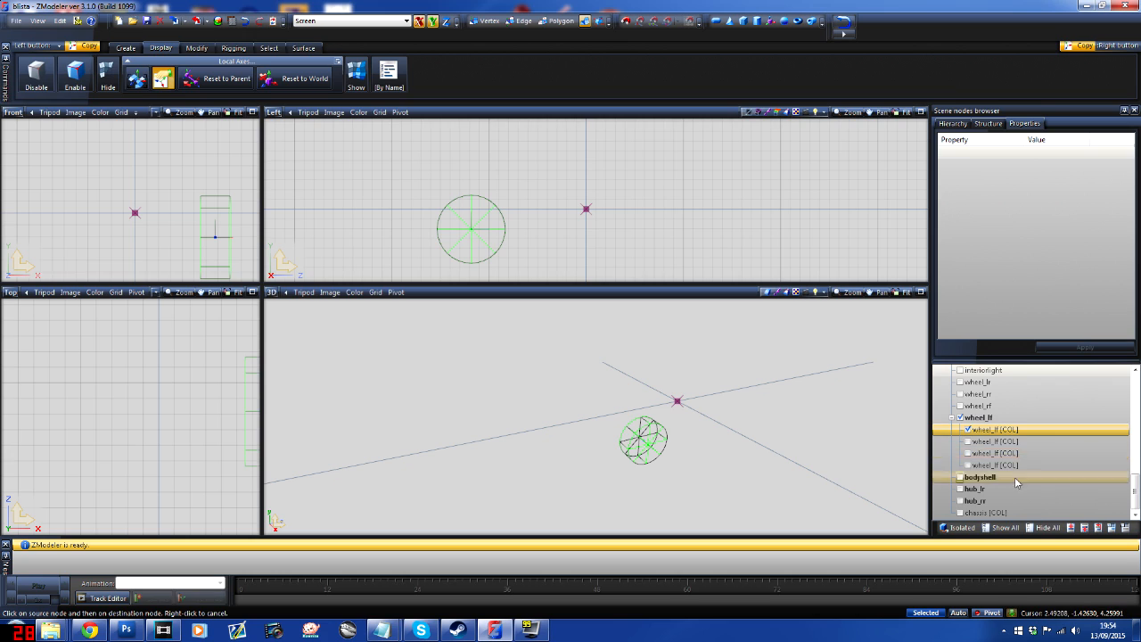
{"action": "left_click", "coordinate": [993, 441]}
{"action": "left_click", "coordinate": [993, 441]}
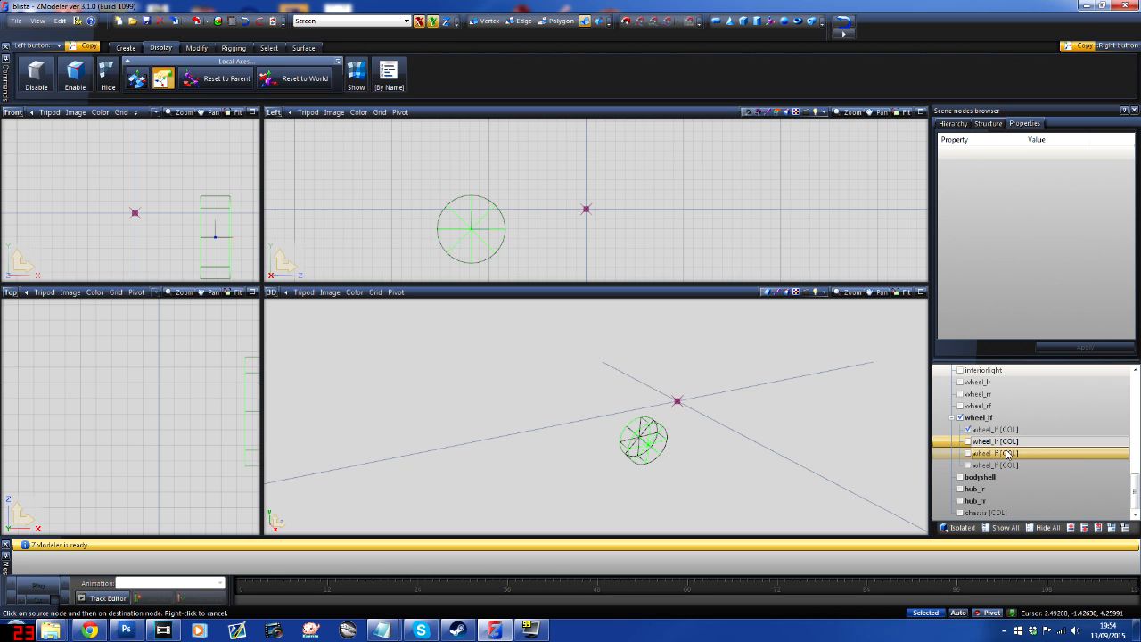
{"action": "key", "text": "Return"}
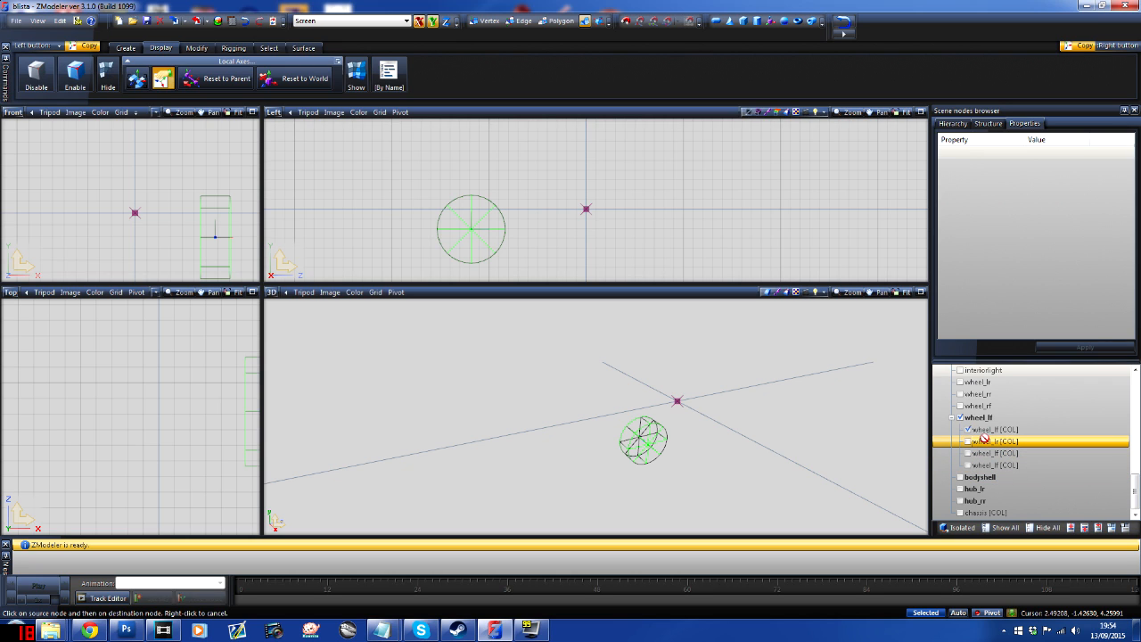
{"action": "left_click_drag", "start_coordinate": [983, 439], "coordinate": [979, 382]}
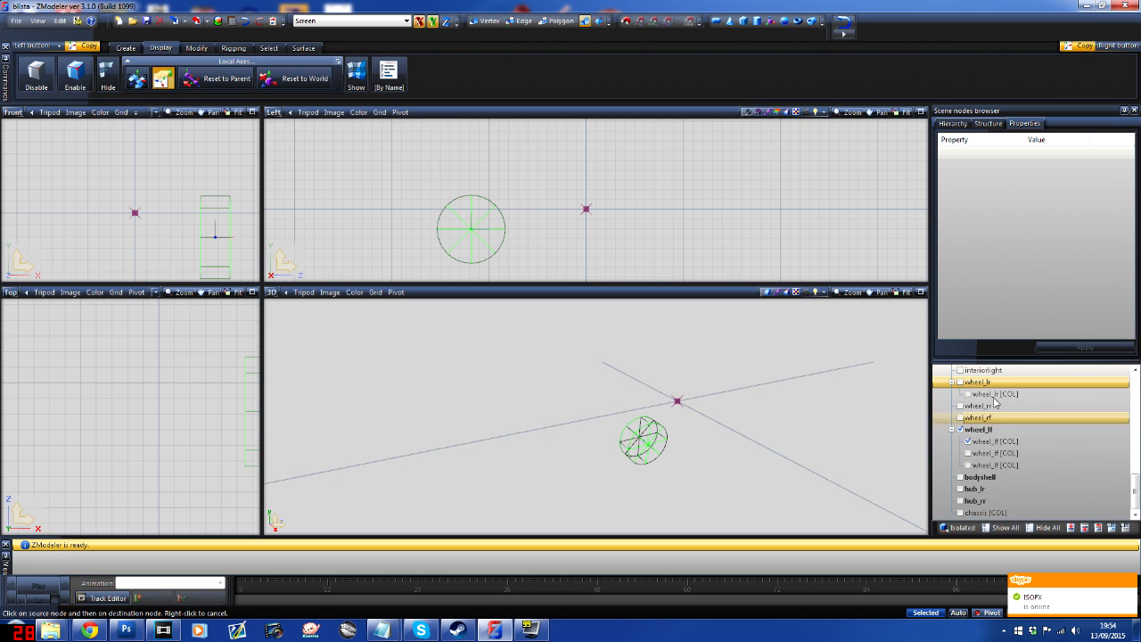
Step: Rename the two remaining copies wheel_rr [COL] and wheel_rf [COL] and parent them to wheel_rr and wheel_rf respectively
{"action": "left_click", "coordinate": [991, 453]}
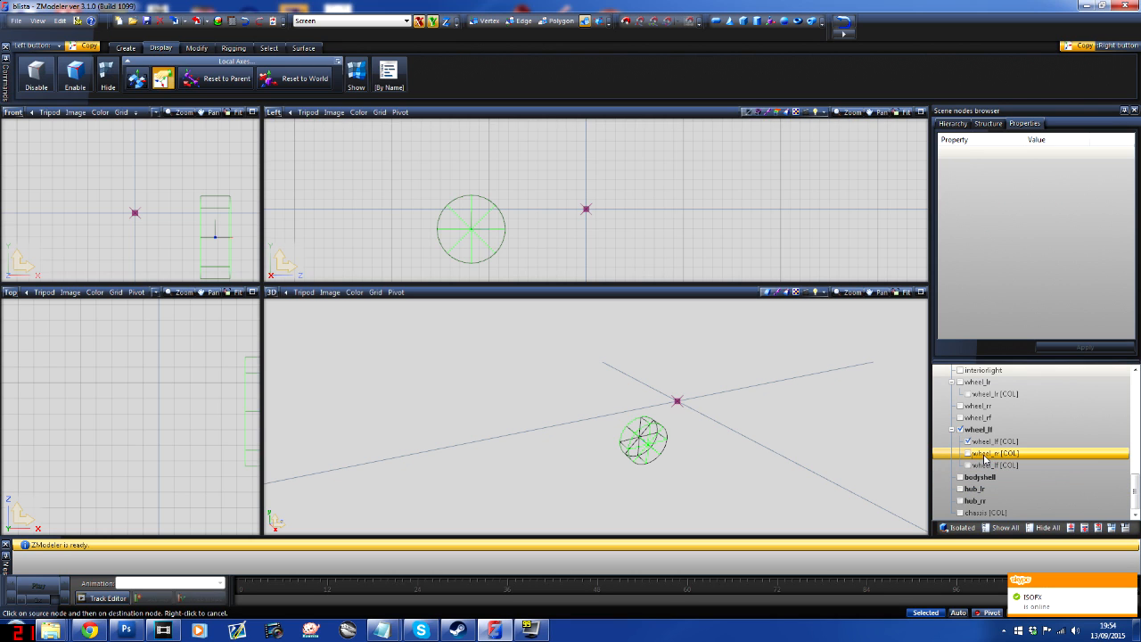
{"action": "left_click", "coordinate": [985, 453]}
{"action": "left_click", "coordinate": [978, 406]}
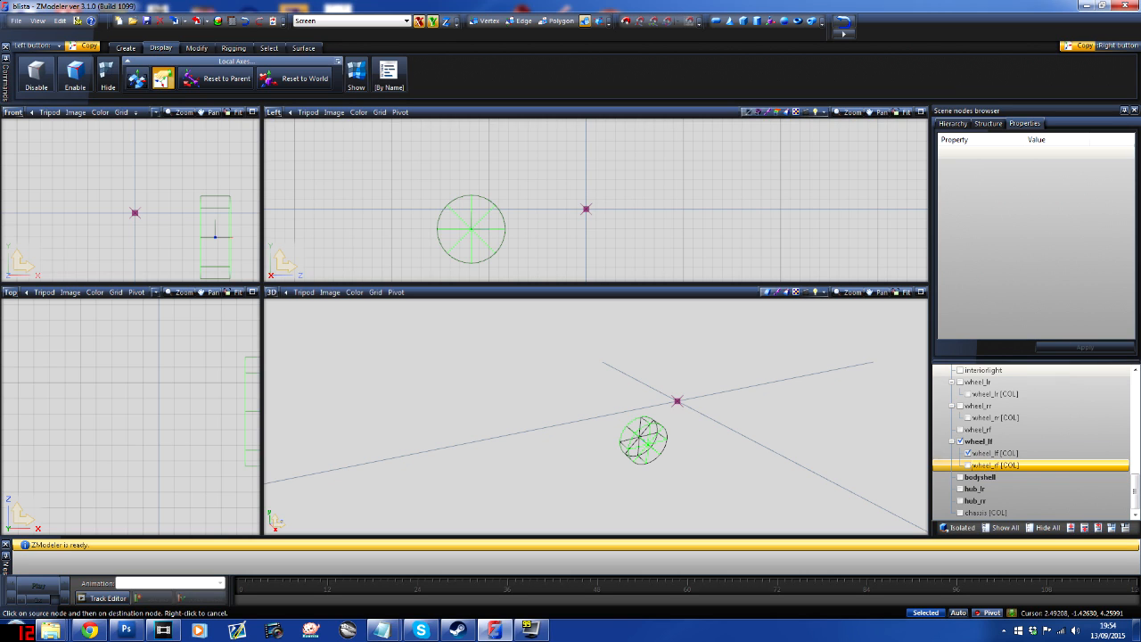
{"action": "left_click", "coordinate": [985, 431]}
Step: Hide wheel_lf and its dummy, show wheel_lr with wheel_lr [COL], and select wheel_lr [COL]
{"action": "left_click", "coordinate": [960, 453]}
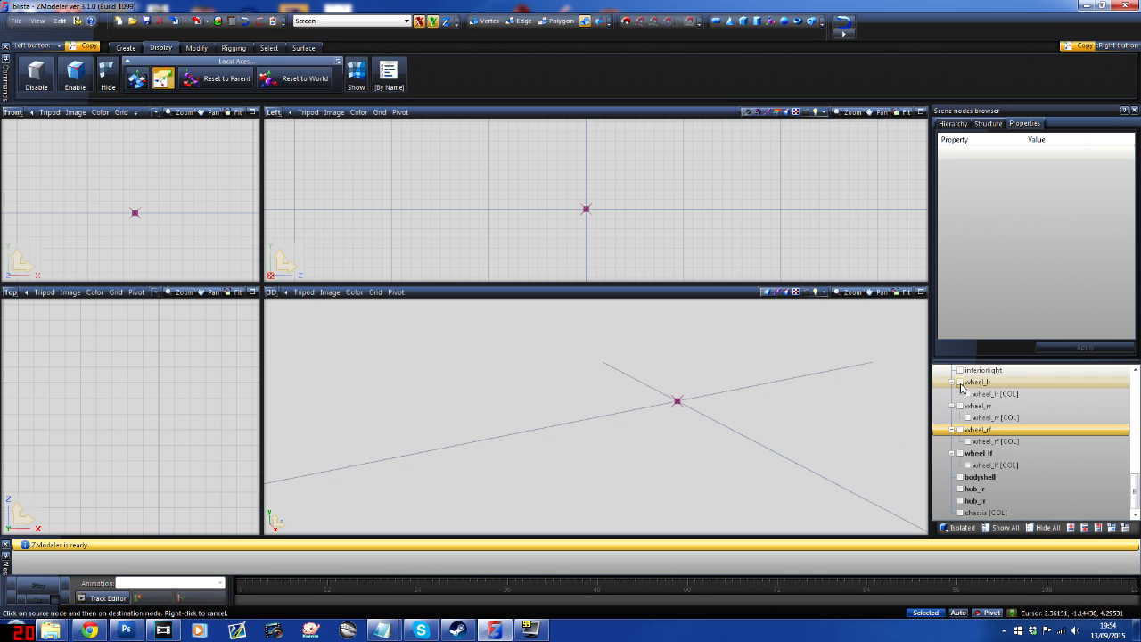
{"action": "left_click", "coordinate": [961, 382]}
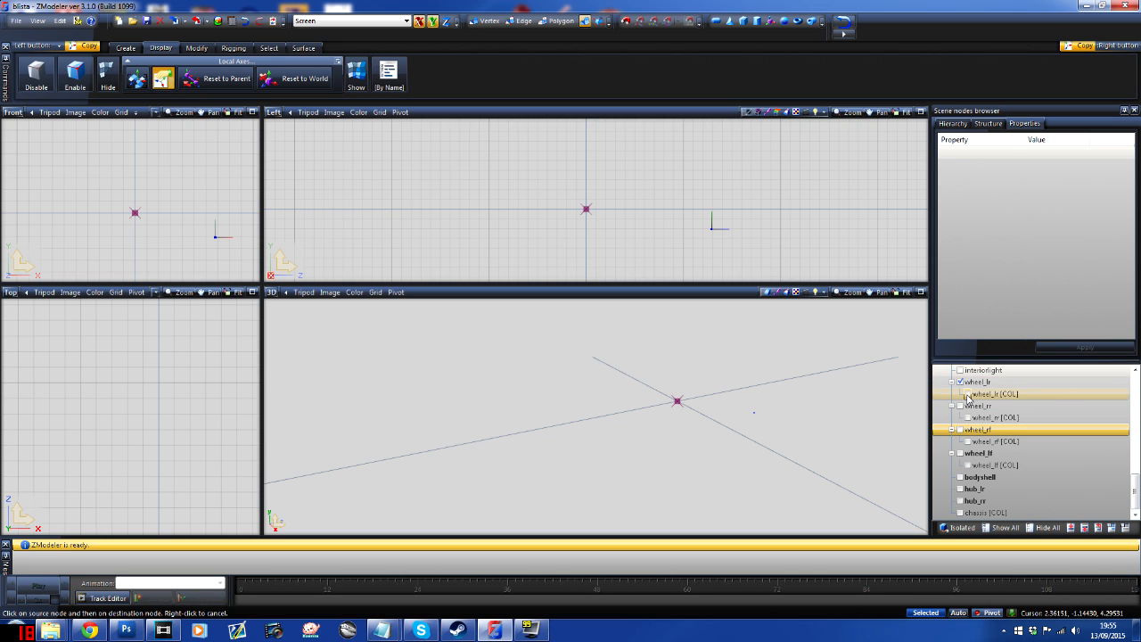
{"action": "left_click", "coordinate": [968, 394]}
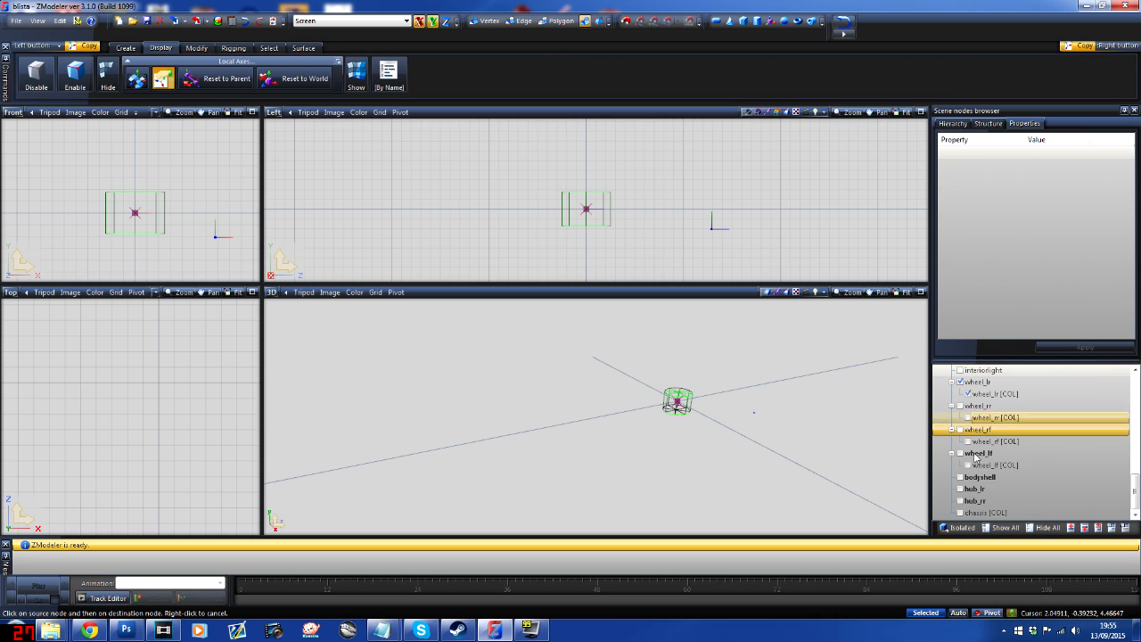
{"action": "left_click", "coordinate": [988, 395]}
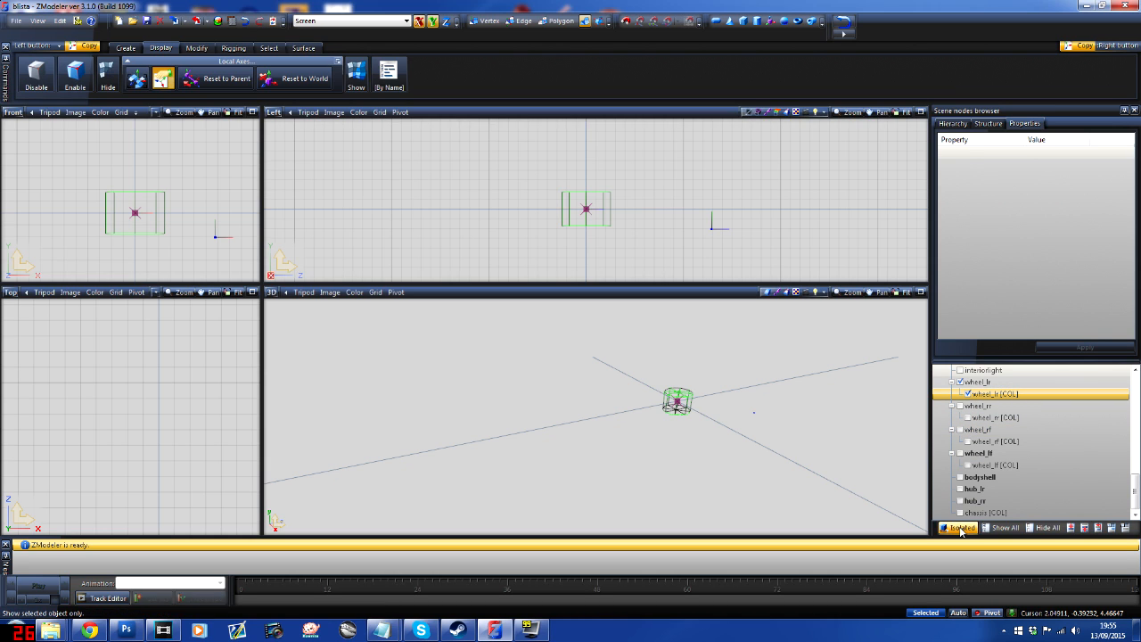
Step: Set the wheel_lr [COL] cylinder's axis to X and copy the local axes from wheel_lr to it
{"action": "left_click", "coordinate": [960, 530]}
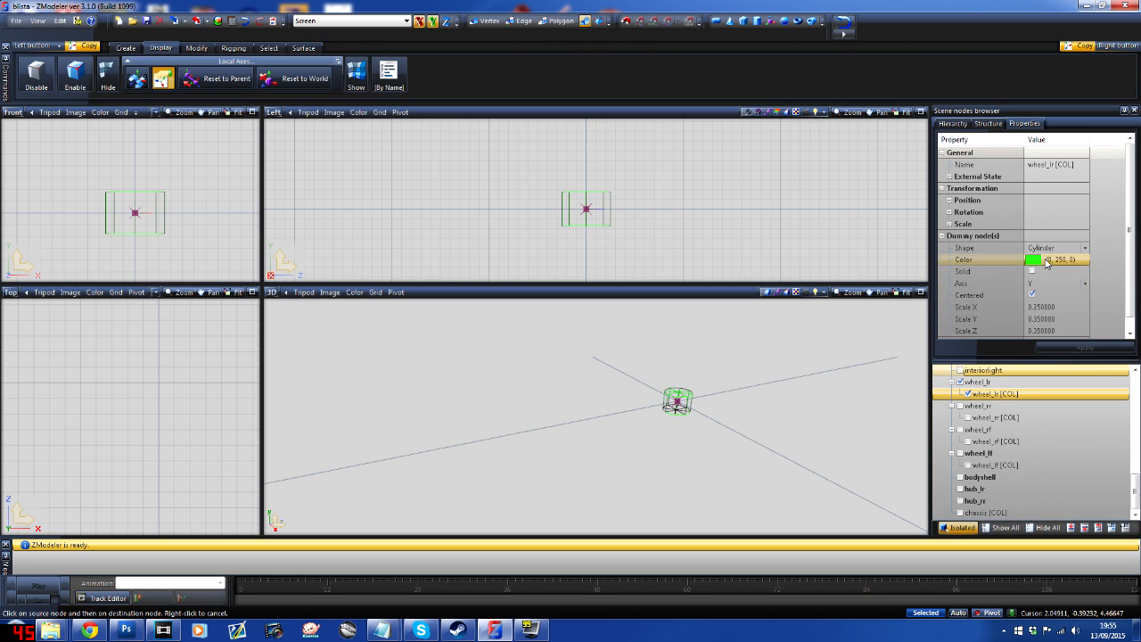
{"action": "left_click", "coordinate": [1058, 285]}
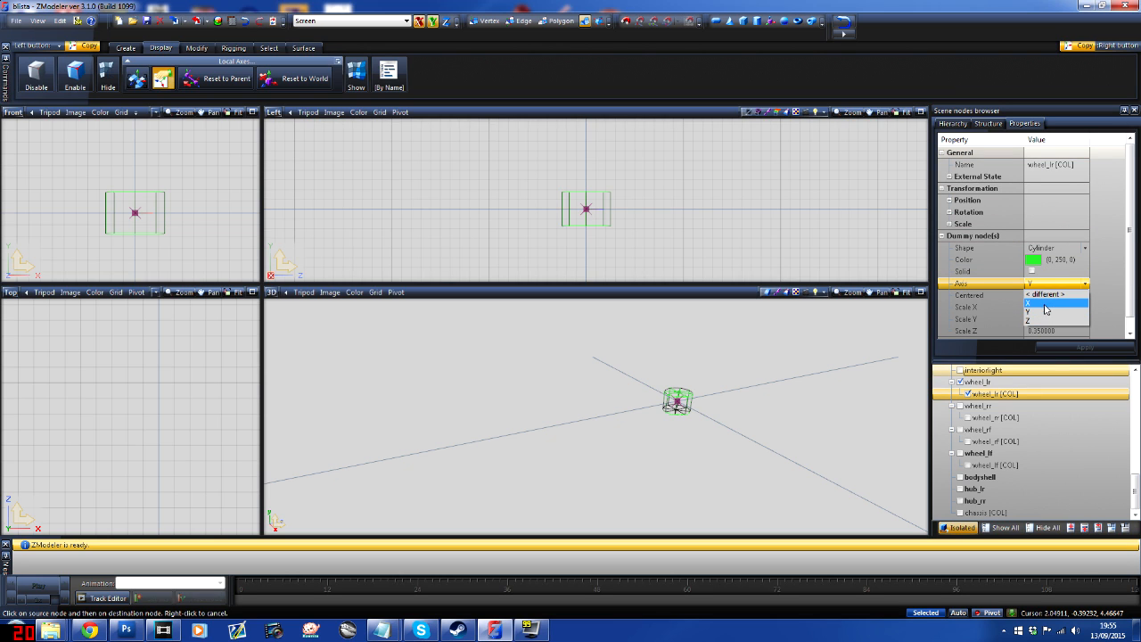
{"action": "left_click", "coordinate": [1045, 304]}
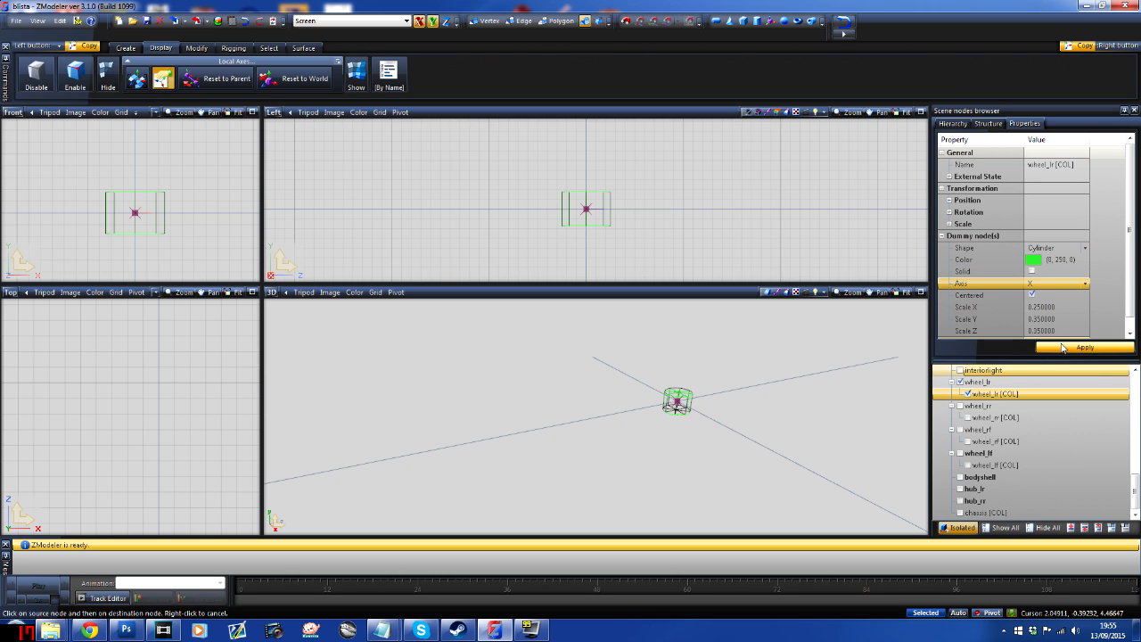
{"action": "left_click", "coordinate": [1043, 347]}
{"action": "left_click", "coordinate": [960, 530]}
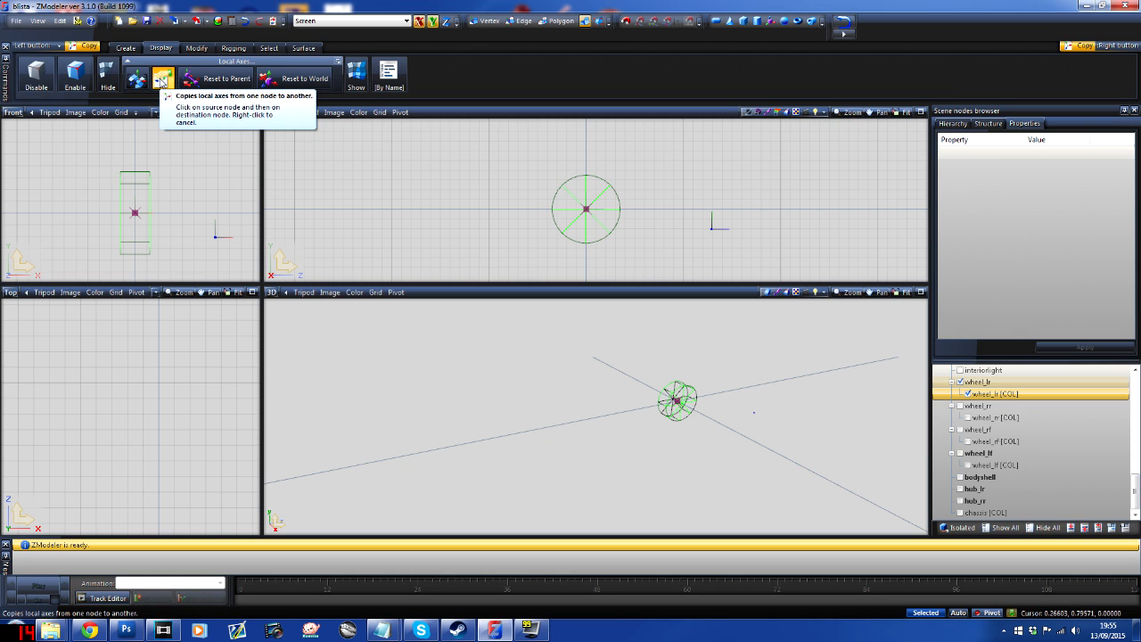
{"action": "left_click", "coordinate": [215, 237]}
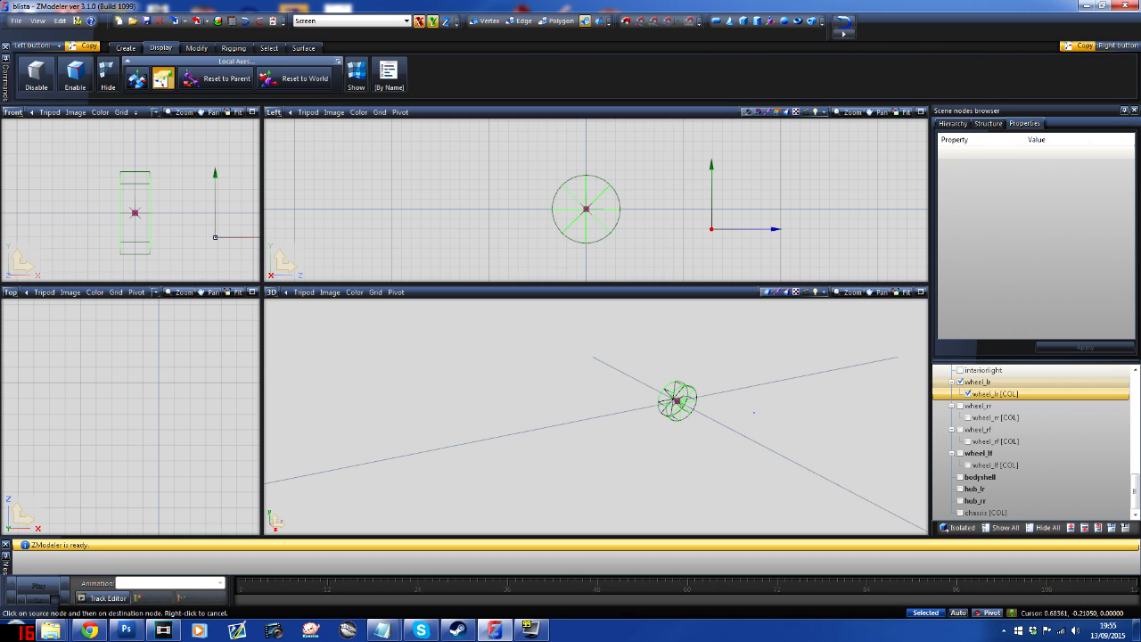
{"action": "left_click", "coordinate": [754, 412]}
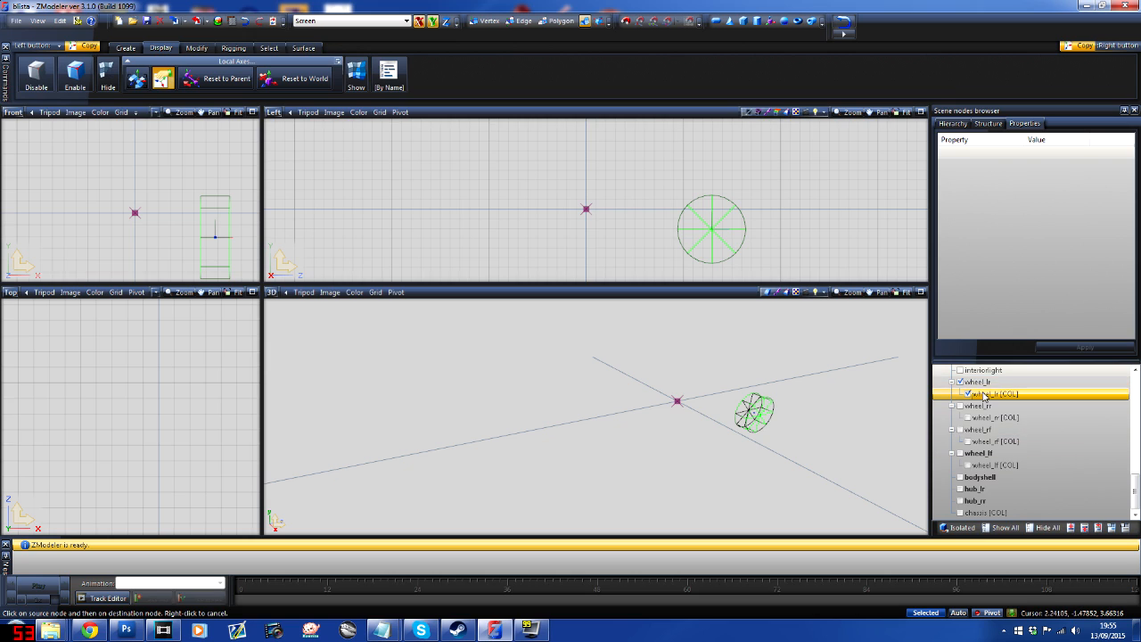
Step: Hide wheel_lr and its dummy, show wheel_rr with wheel_rr [COL], and select wheel_rr [COL]
{"action": "left_click", "coordinate": [960, 382]}
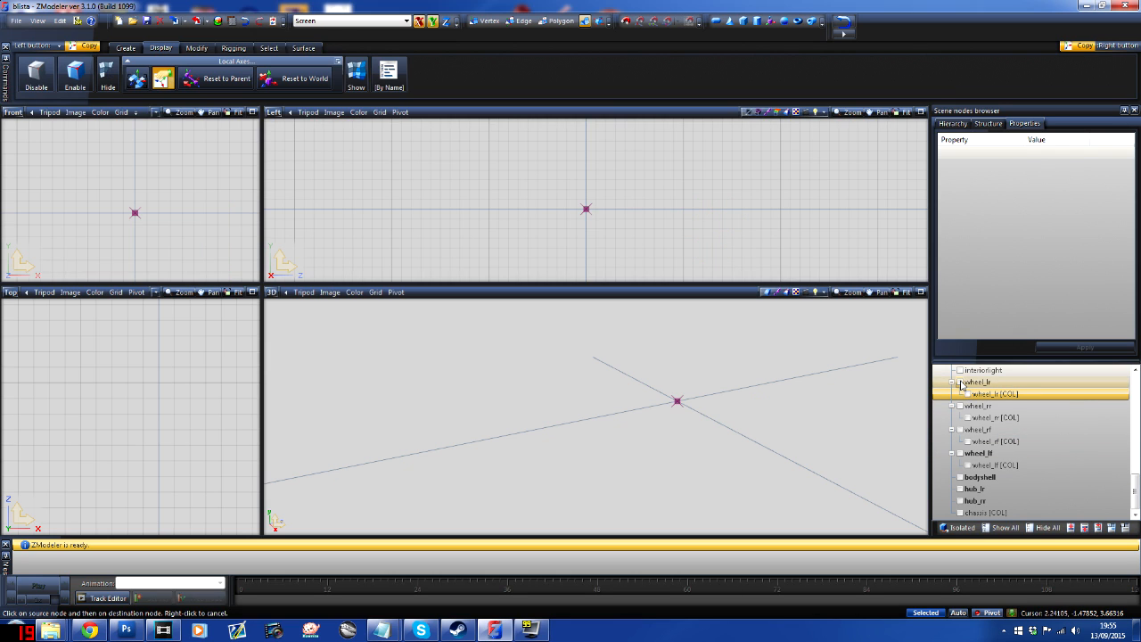
{"action": "left_click", "coordinate": [967, 417]}
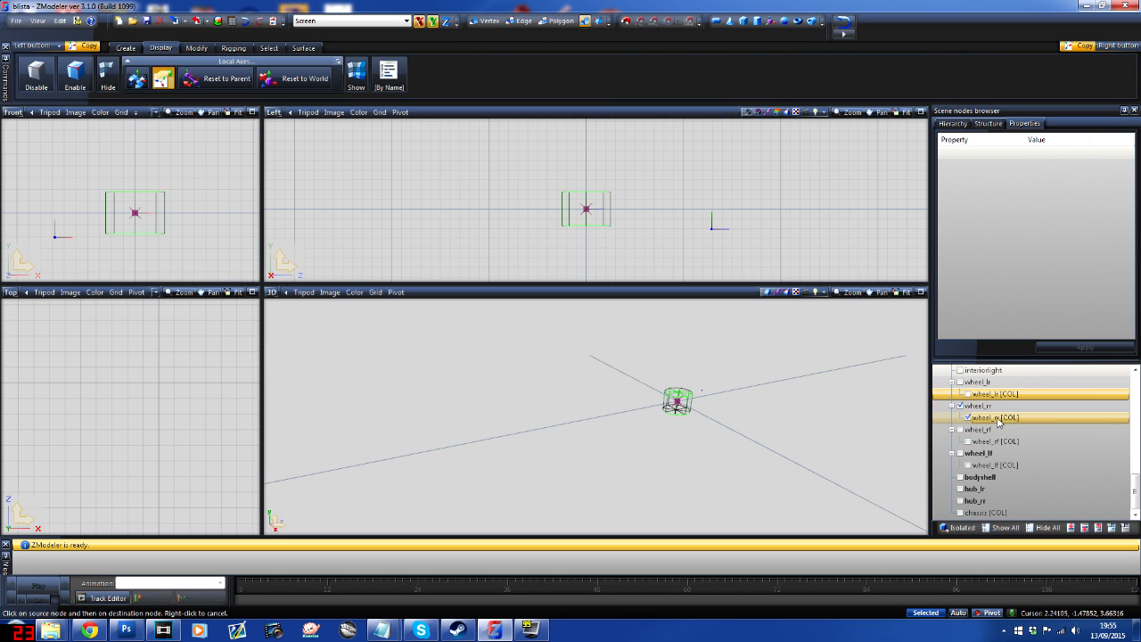
{"action": "left_click", "coordinate": [997, 420]}
Step: Set the wheel_rr [COL] cylinder's axis to X and copy the local axes from wheel_rr to it
{"action": "left_click", "coordinate": [960, 528]}
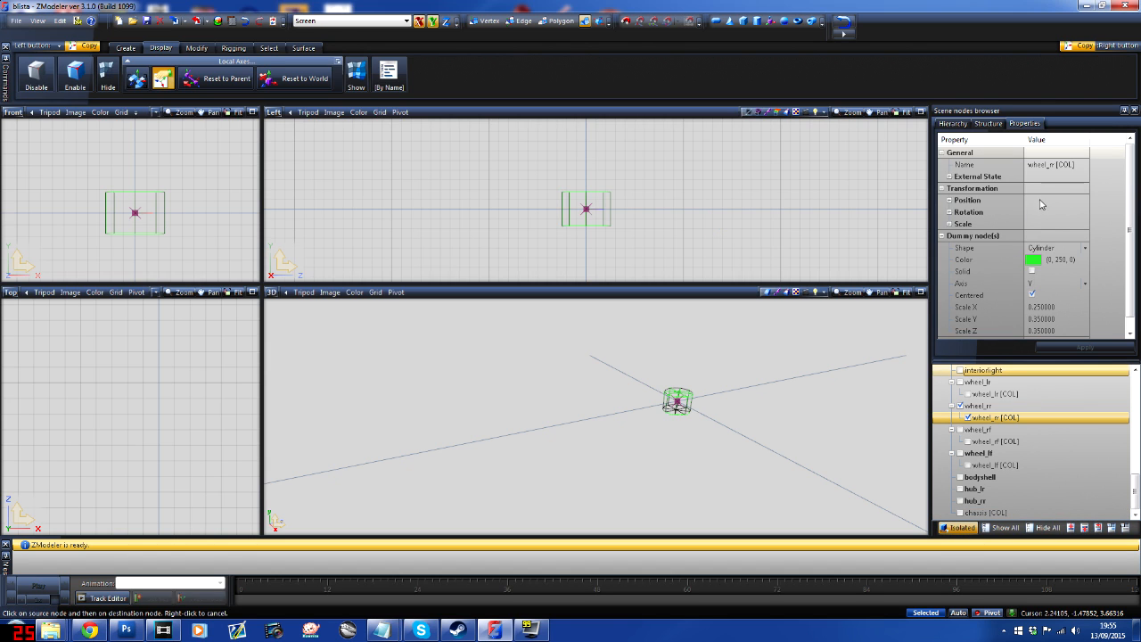
{"action": "left_click", "coordinate": [1085, 283]}
{"action": "left_click", "coordinate": [1085, 284]}
{"action": "left_click", "coordinate": [1038, 296]}
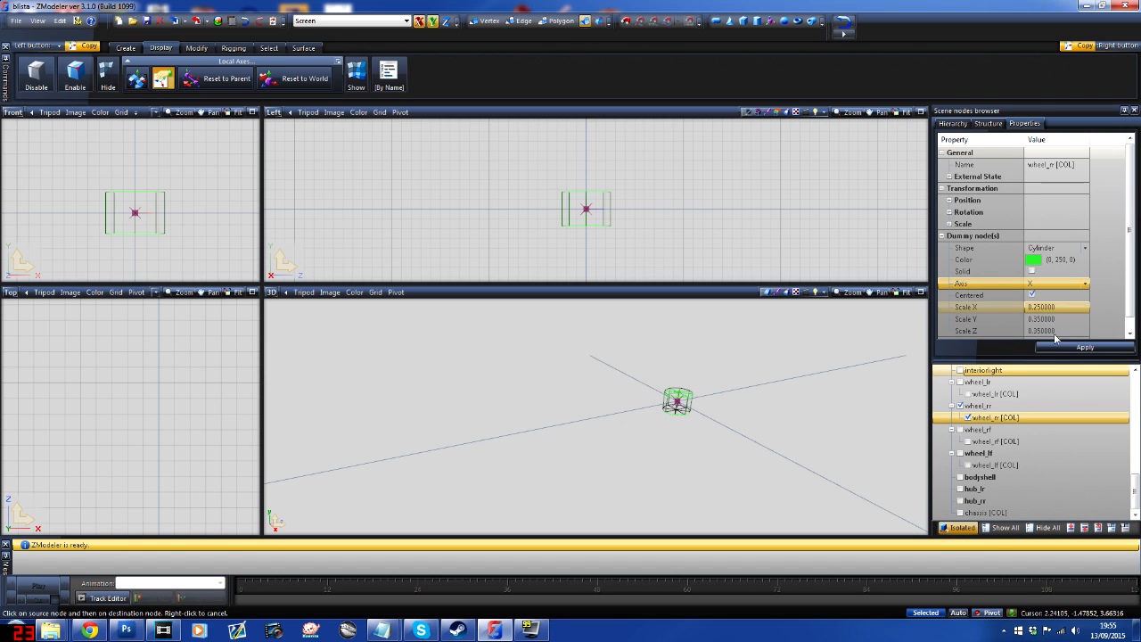
{"action": "left_click", "coordinate": [1060, 349]}
{"action": "left_click", "coordinate": [960, 528]}
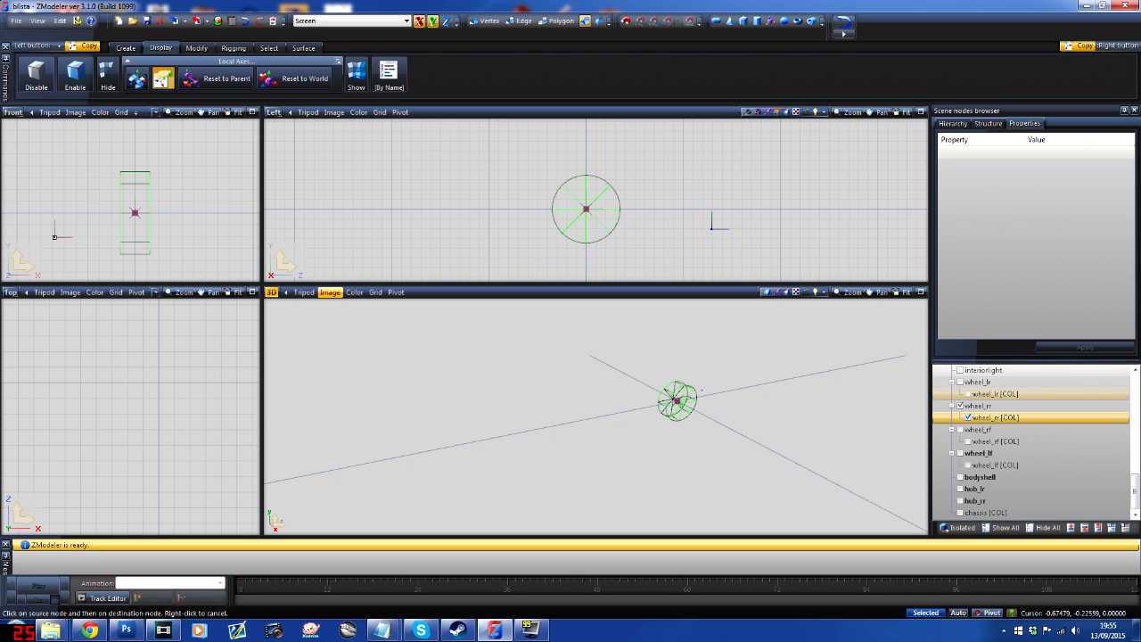
{"action": "left_click", "coordinate": [135, 229]}
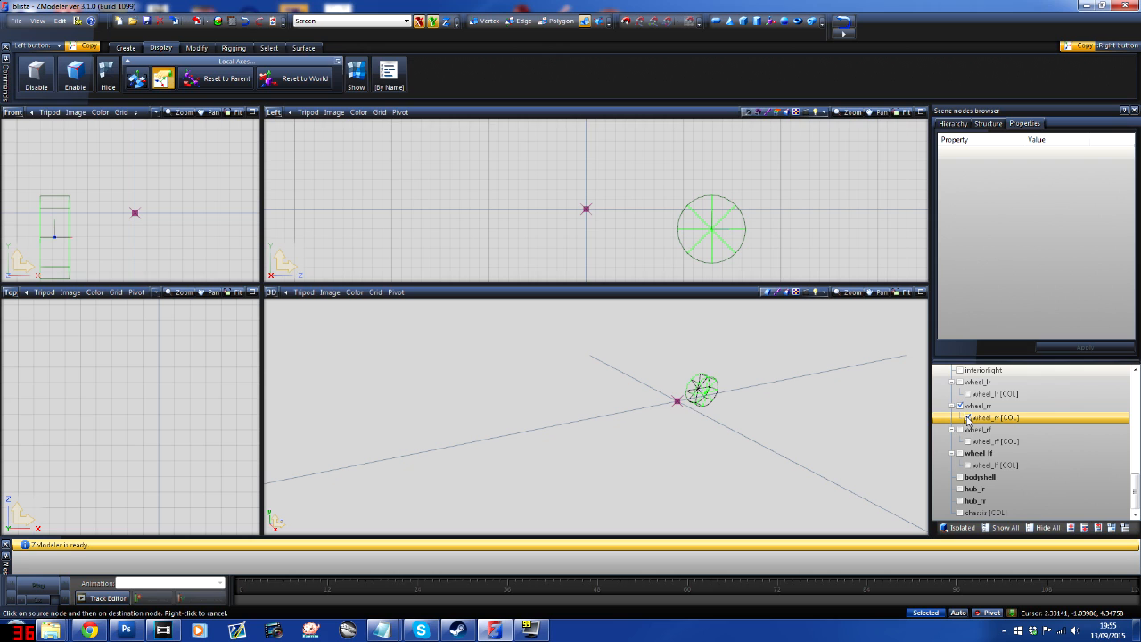
Step: Hide wheel_rr and its dummy, show wheel_rf with wheel_rf [COL], and select wheel_rf [COL]
{"action": "left_click", "coordinate": [960, 406]}
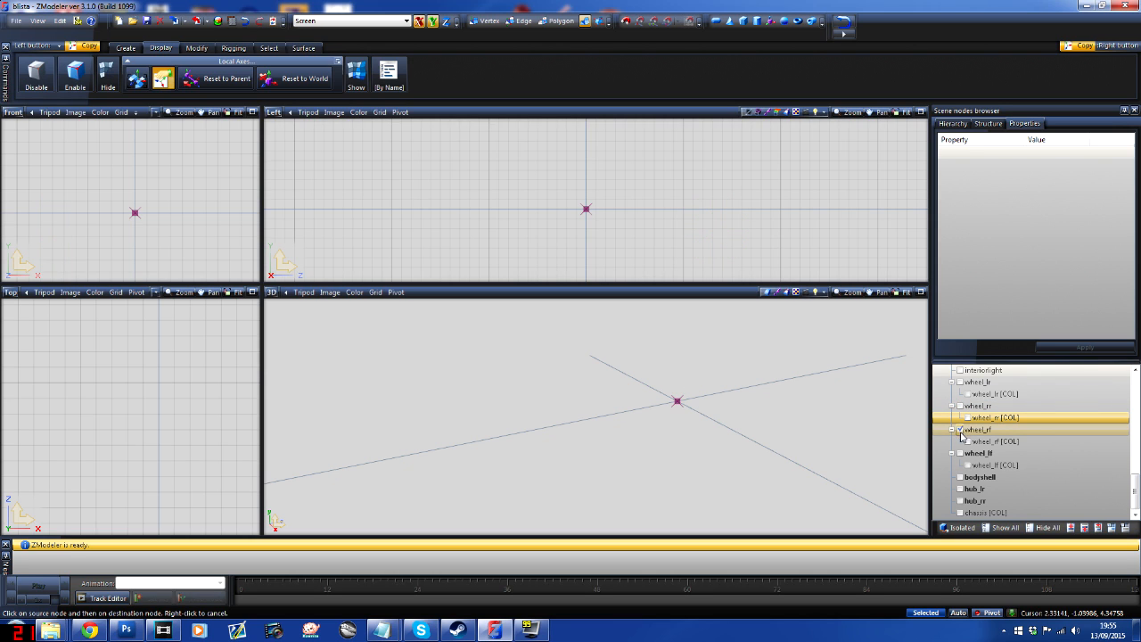
{"action": "left_click", "coordinate": [961, 430]}
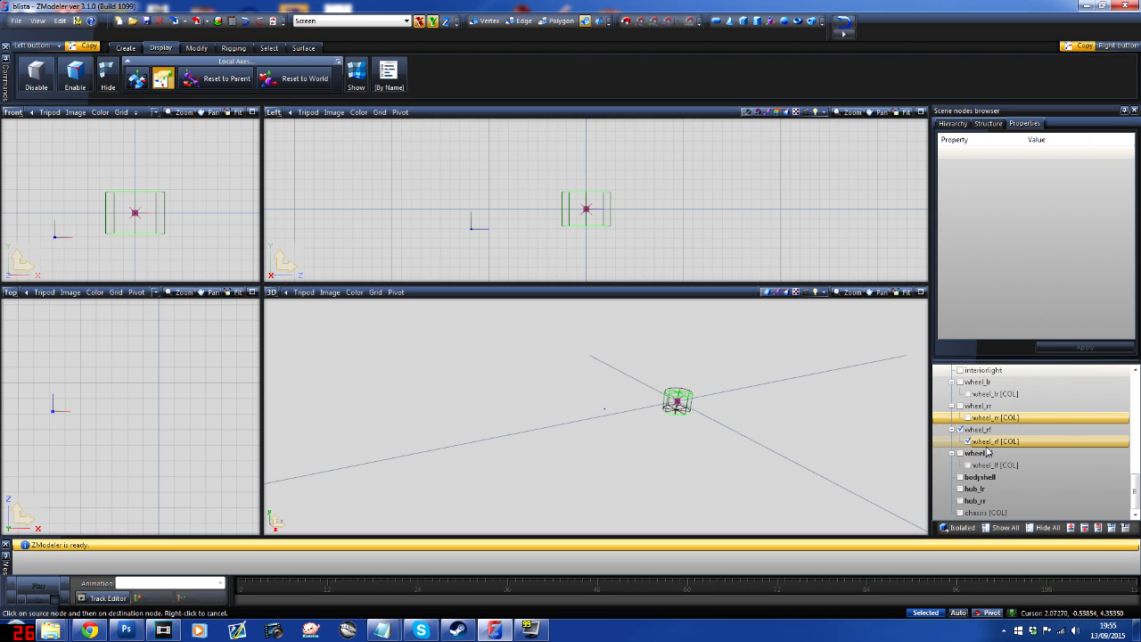
{"action": "left_click", "coordinate": [987, 446]}
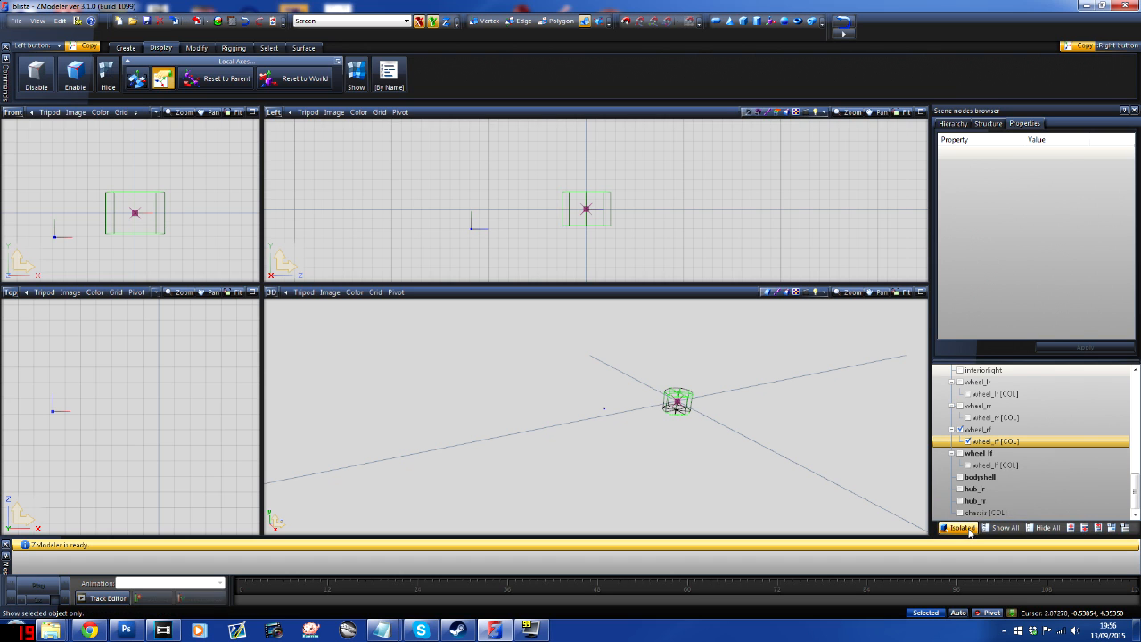
Step: Set the wheel_rf [COL] cylinder's axis to X and copy the local axes from wheel_rf to it
{"action": "left_click", "coordinate": [1056, 283]}
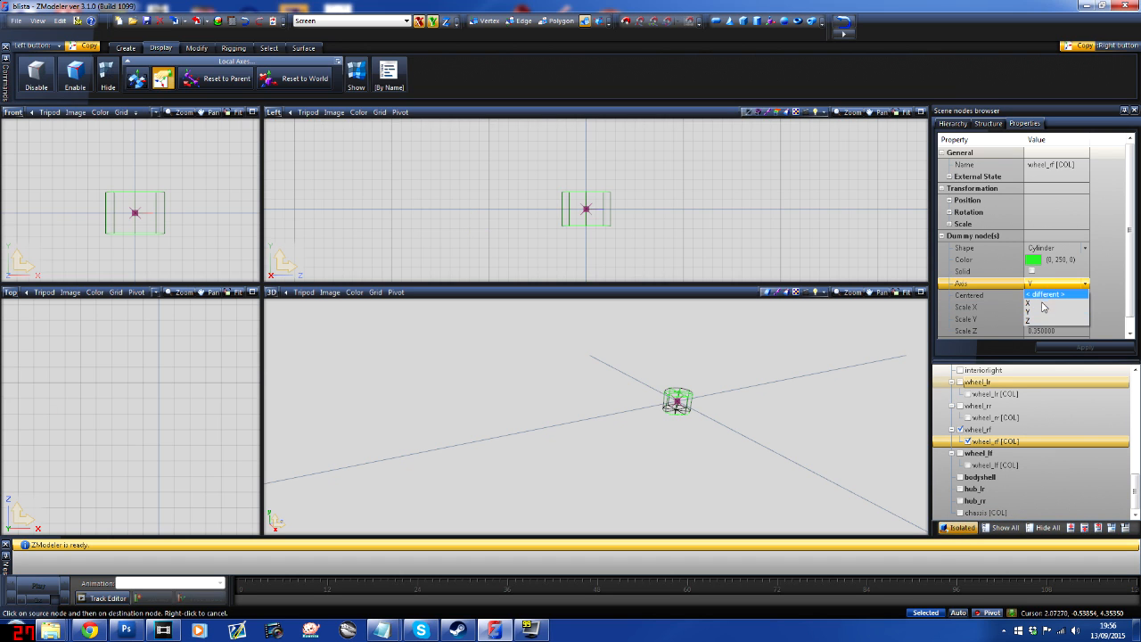
{"action": "left_click", "coordinate": [1042, 304]}
{"action": "left_click", "coordinate": [1056, 347]}
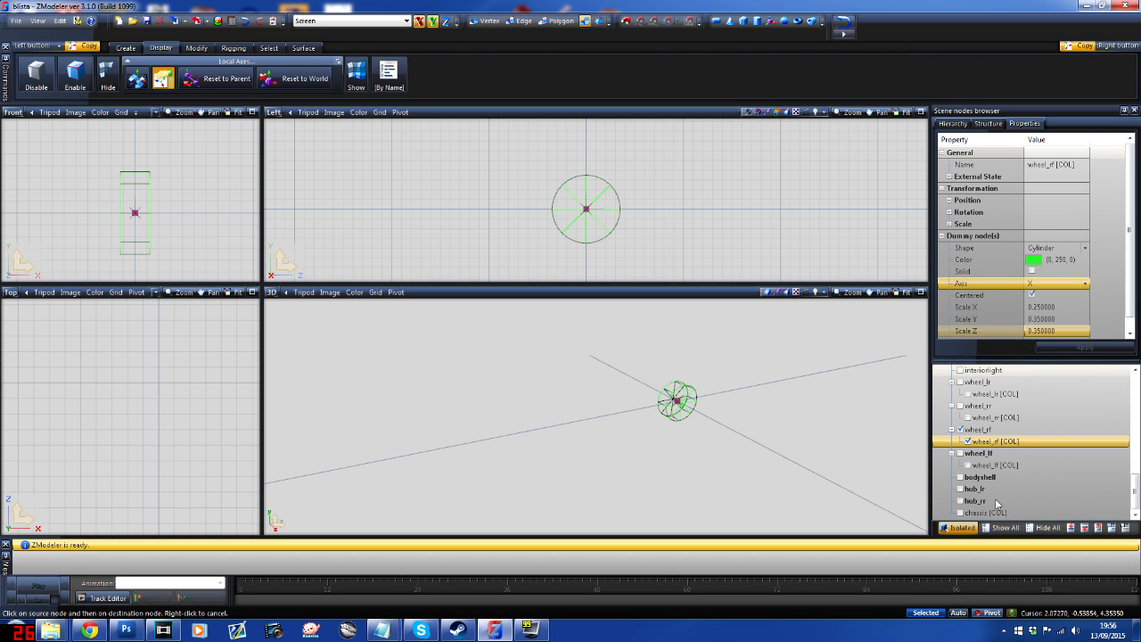
{"action": "left_click", "coordinate": [961, 530]}
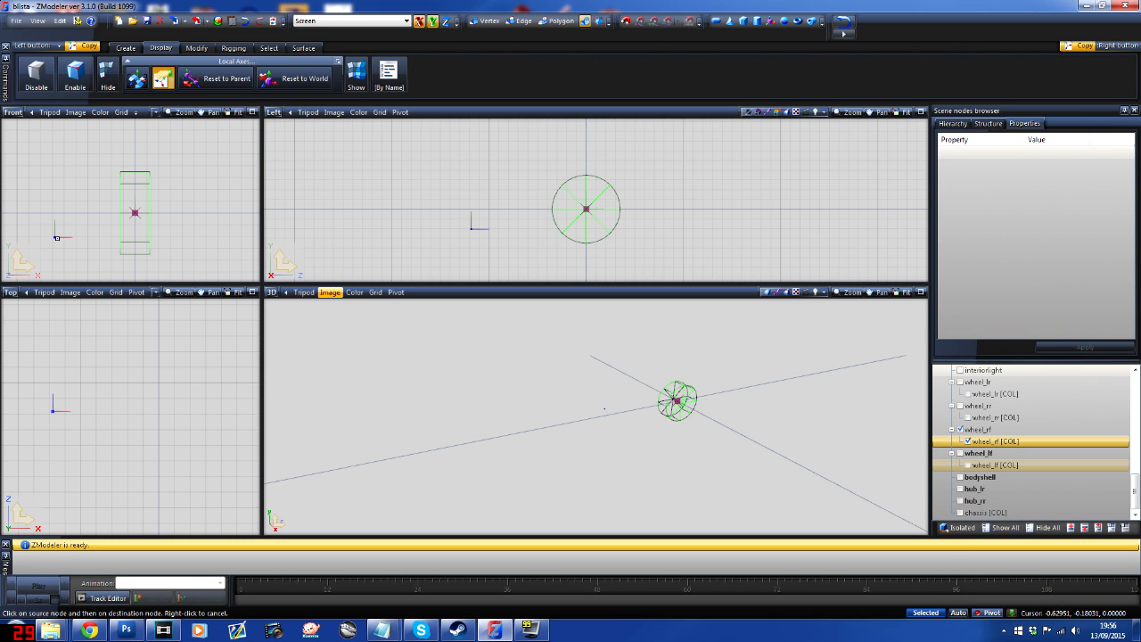
{"action": "left_click", "coordinate": [56, 237]}
{"action": "left_click", "coordinate": [130, 230]}
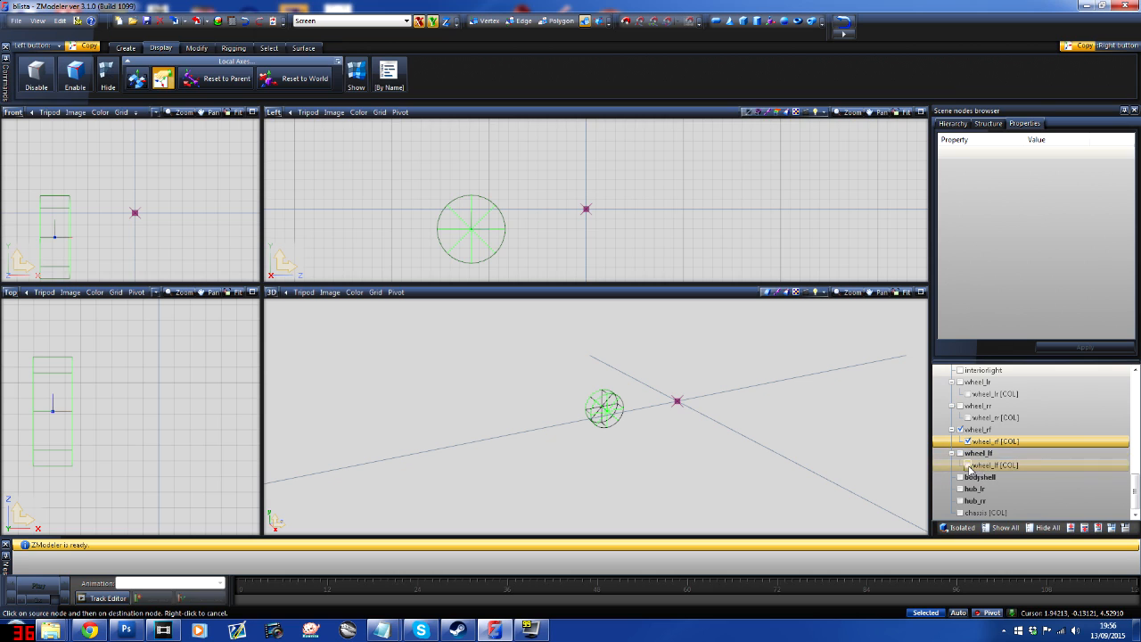
Step: Show wheel_lf, wheel_rr and wheel_lr together with their [COL] cylinders alongside wheel_rf
{"action": "left_click", "coordinate": [968, 466]}
{"action": "left_click", "coordinate": [968, 417]}
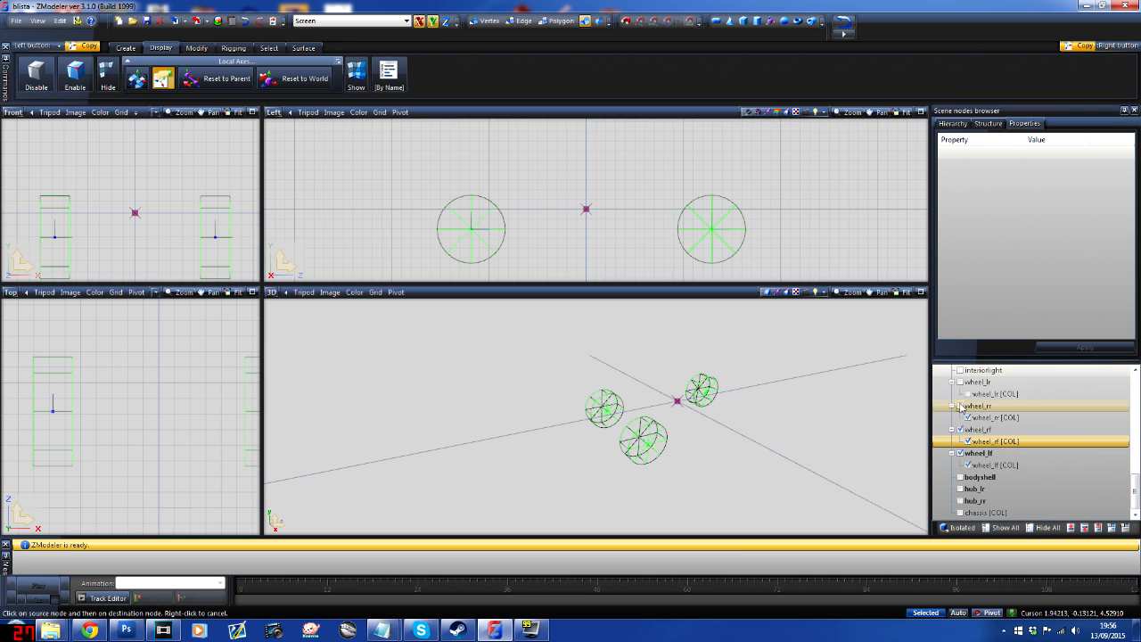
{"action": "left_click", "coordinate": [968, 393]}
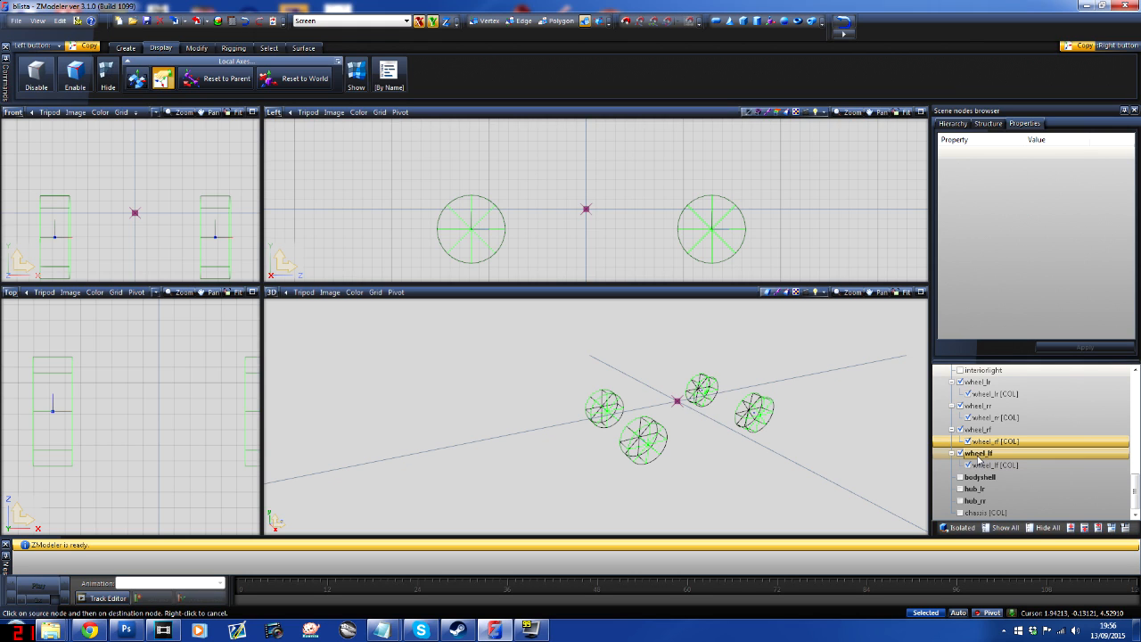
{"action": "left_click", "coordinate": [986, 124]}
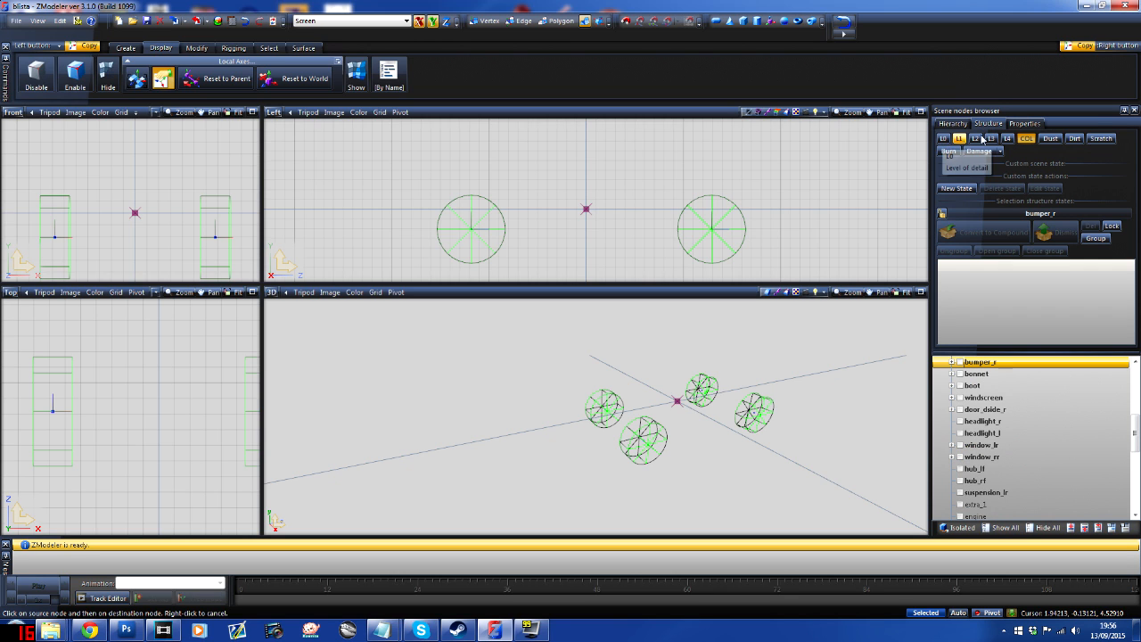
{"action": "left_click", "coordinate": [1034, 124]}
{"action": "scroll", "coordinate": [990, 419], "scroll_direction": "down", "scroll_amount": 5}
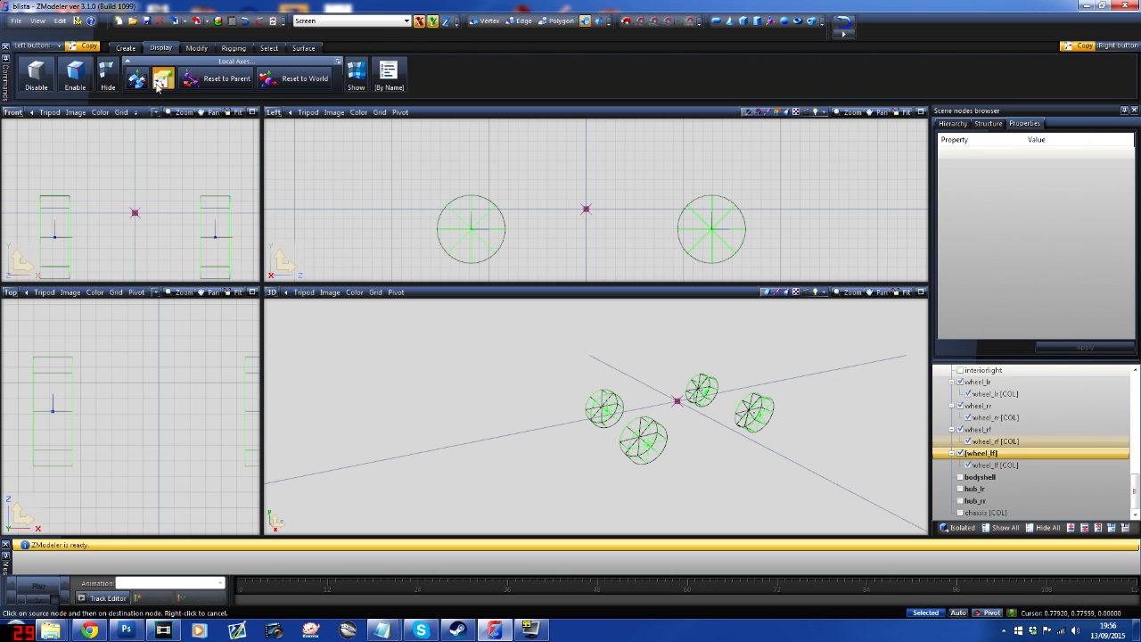
{"action": "middle_click_drag", "start_coordinate": [555, 362], "coordinate": [624, 381]}
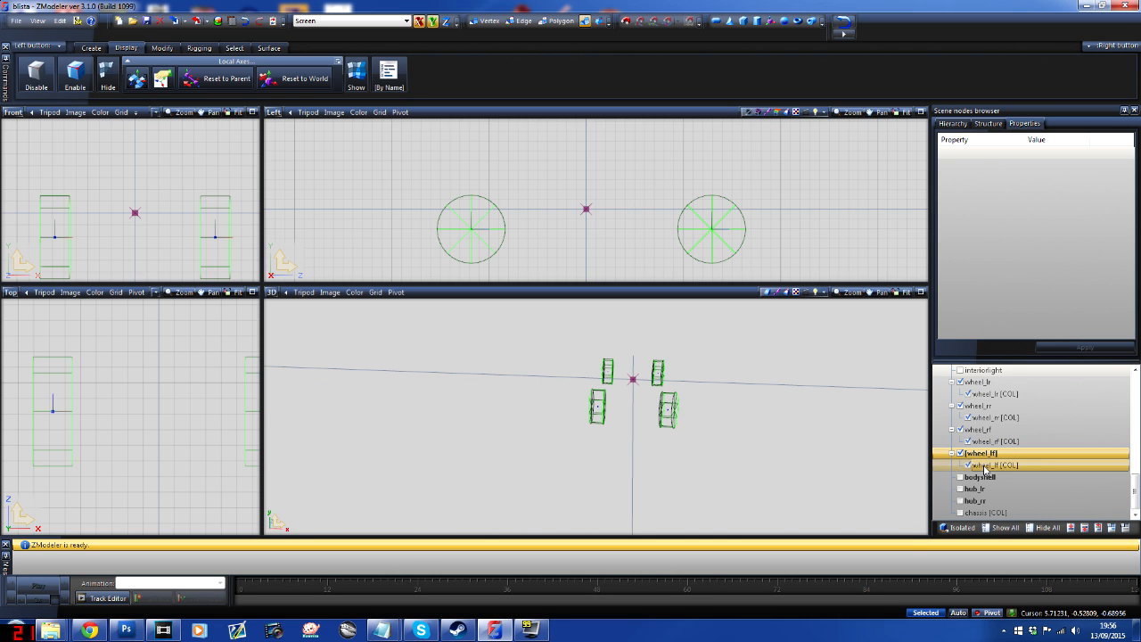
Step: Isolate the wheel_lf node, add a user-defined option Flags with the value All, and apply it
{"action": "left_click", "coordinate": [985, 465]}
{"action": "left_click", "coordinate": [985, 454]}
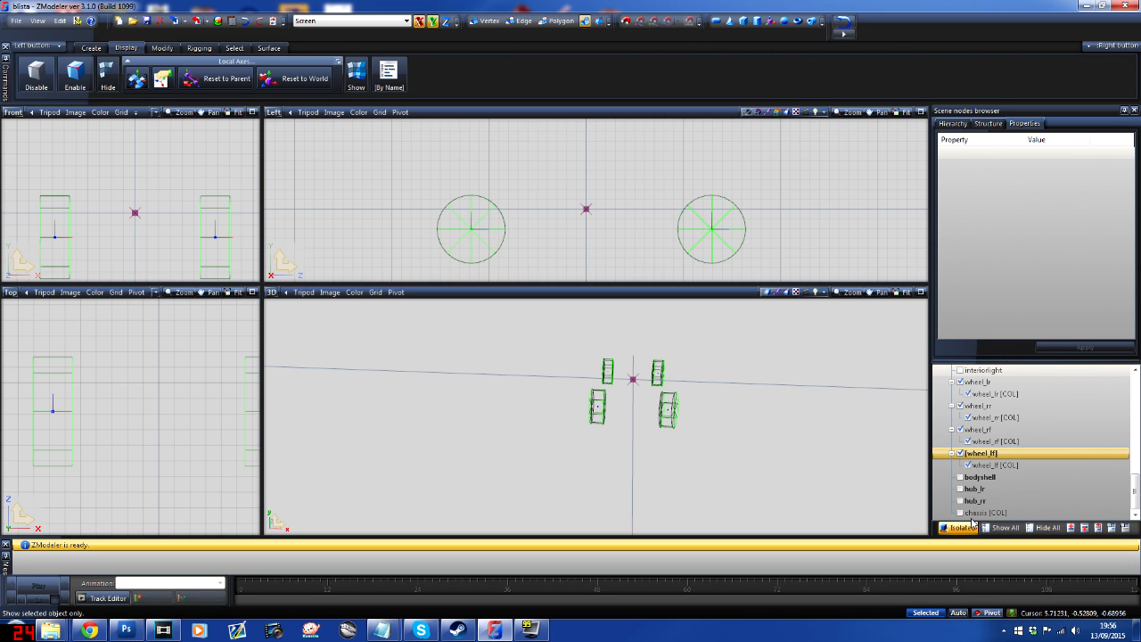
{"action": "left_click", "coordinate": [961, 527]}
{"action": "left_click", "coordinate": [1130, 333]}
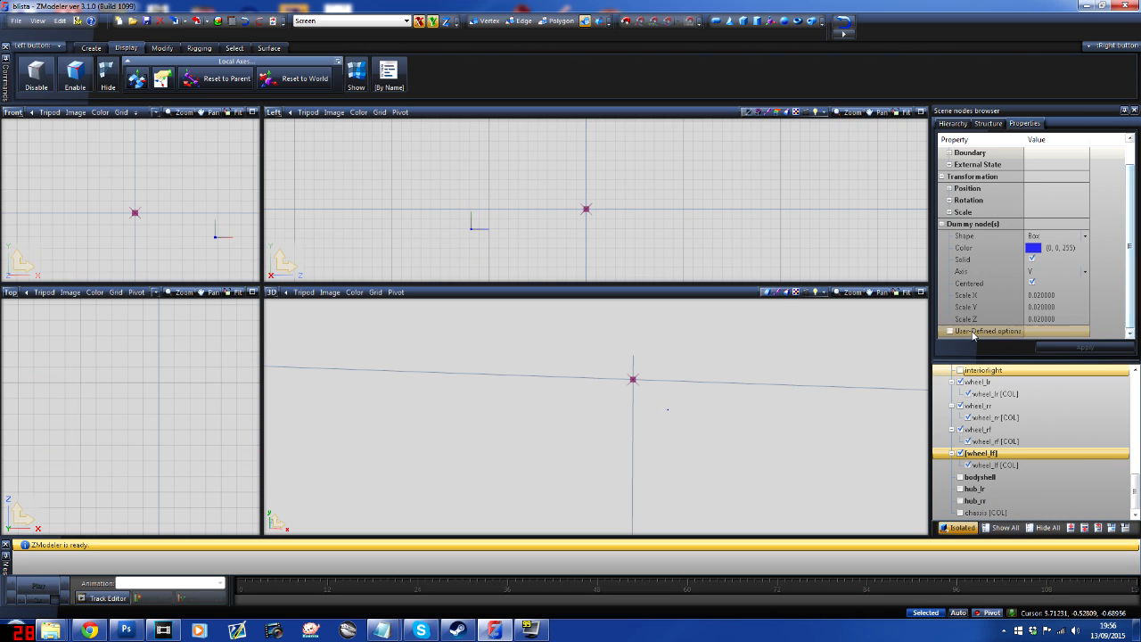
{"action": "left_click", "coordinate": [973, 333]}
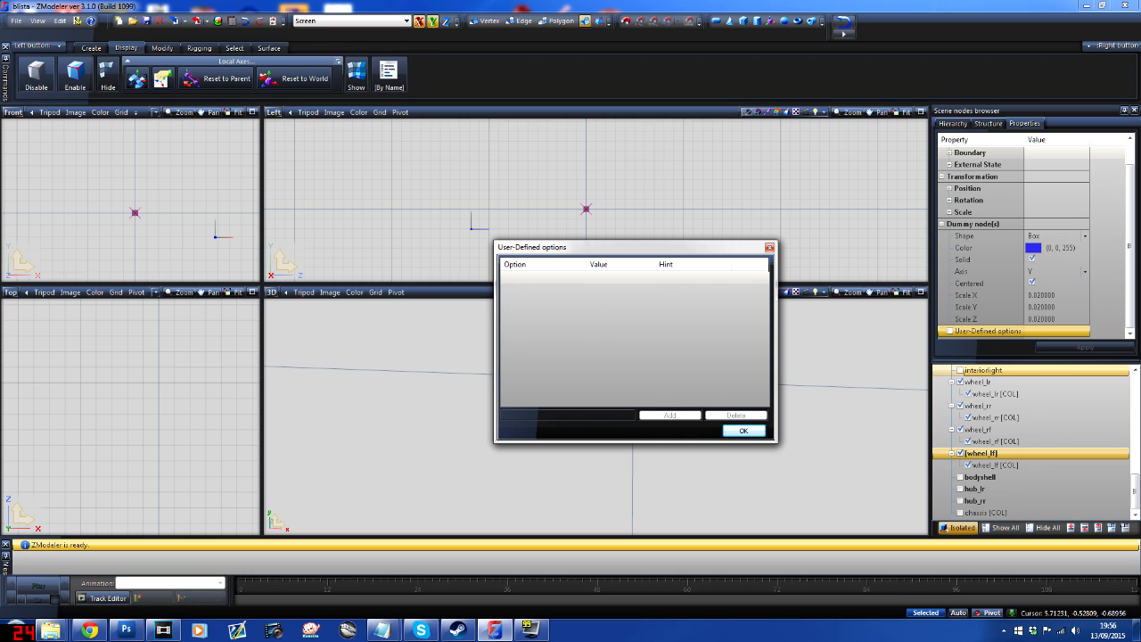
{"action": "type", "text": "Flags"}
{"action": "left_click", "coordinate": [669, 416]}
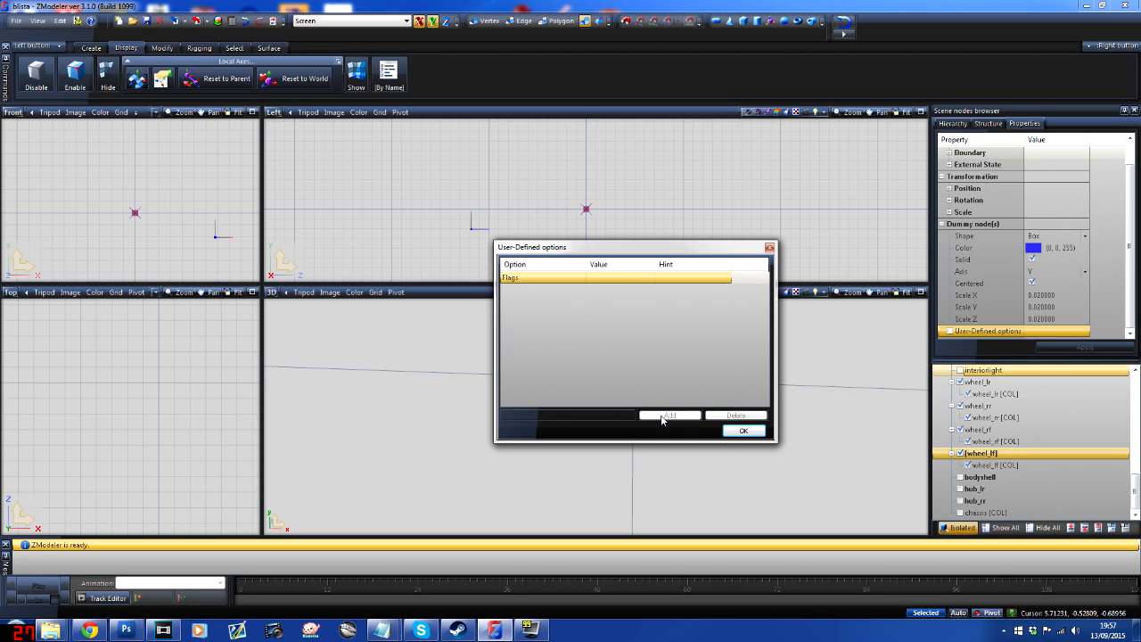
{"action": "left_click", "coordinate": [621, 278]}
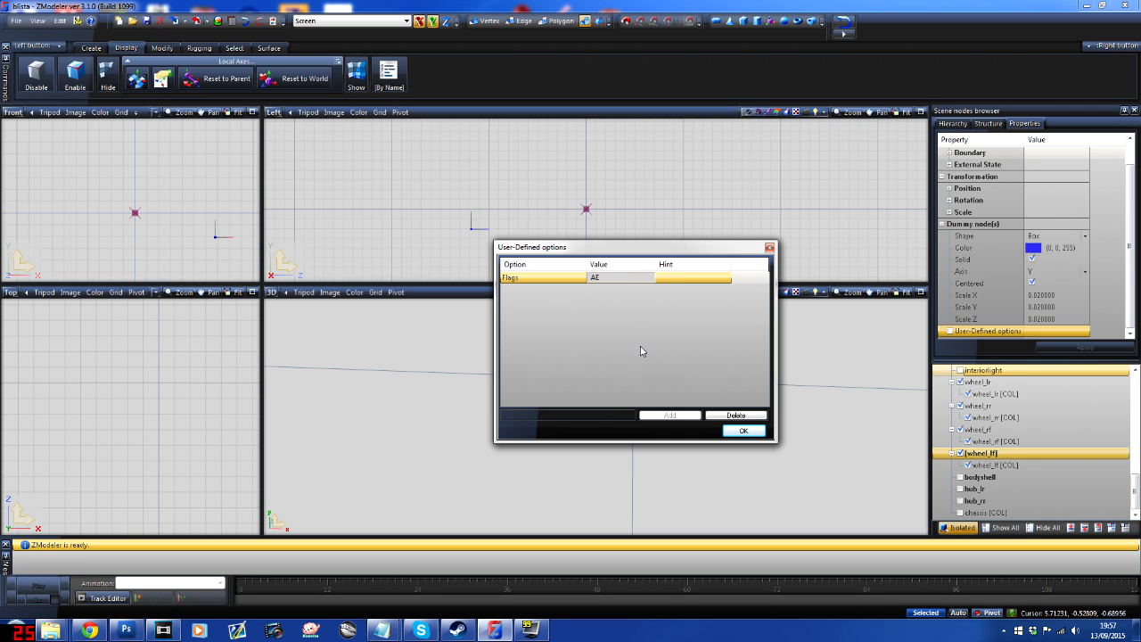
{"action": "left_click", "coordinate": [742, 431]}
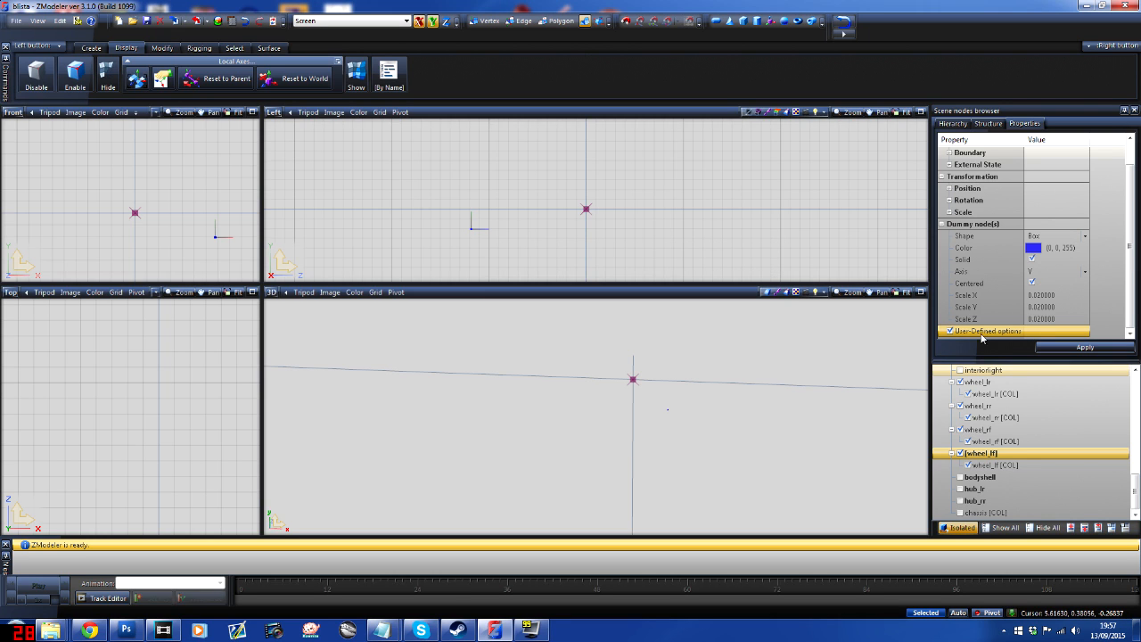
{"action": "left_click", "coordinate": [1075, 347]}
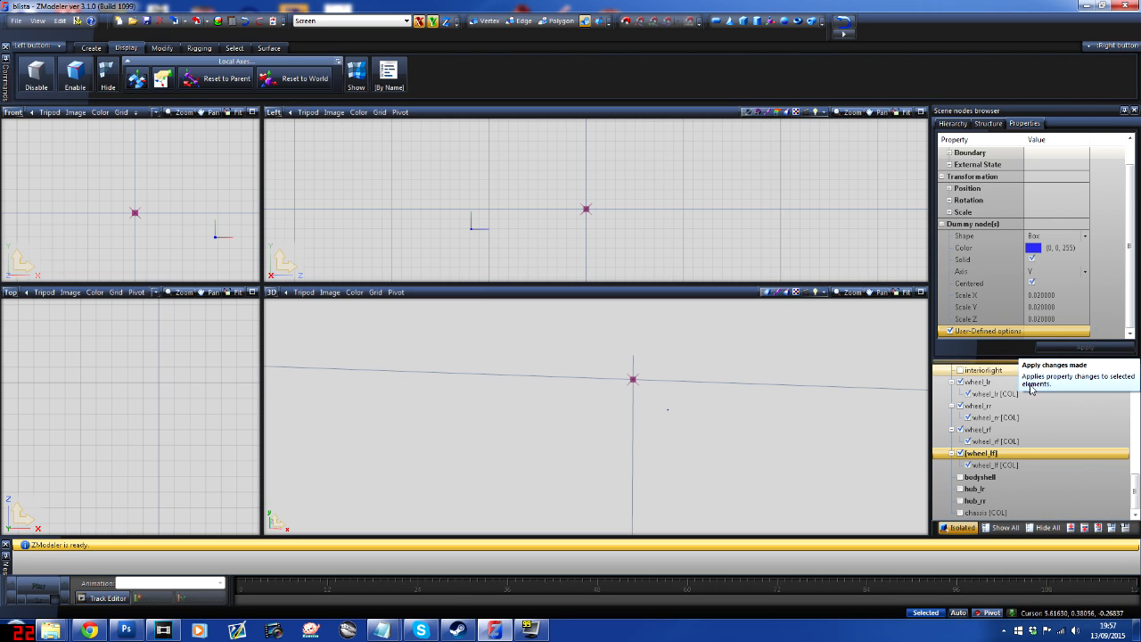
{"action": "left_click", "coordinate": [988, 432]}
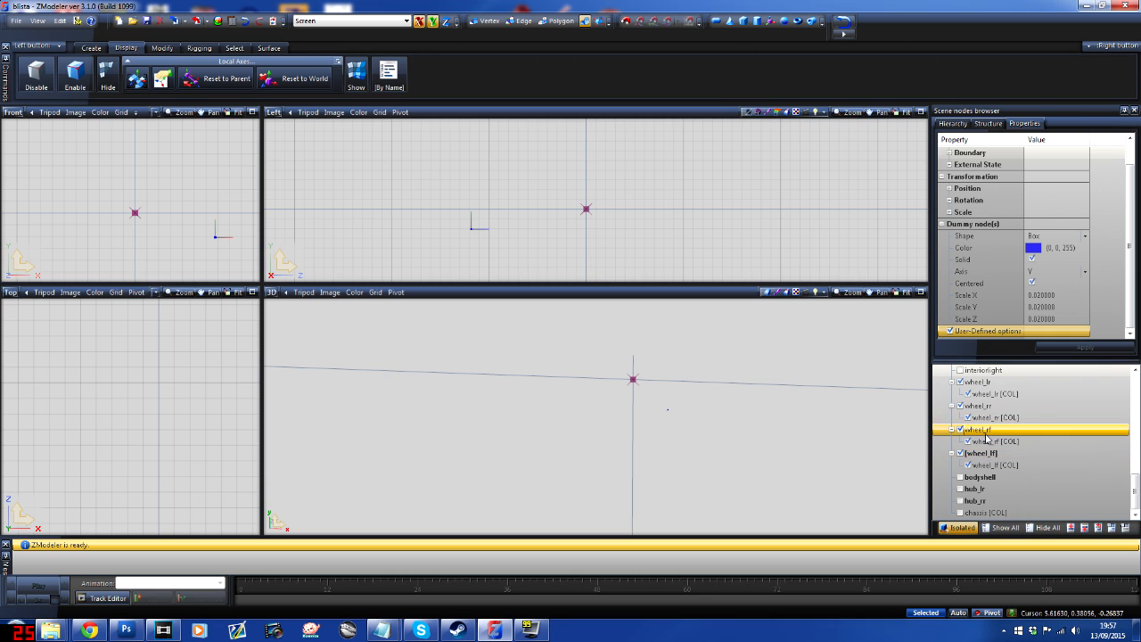
{"action": "double_click", "coordinate": [988, 332]}
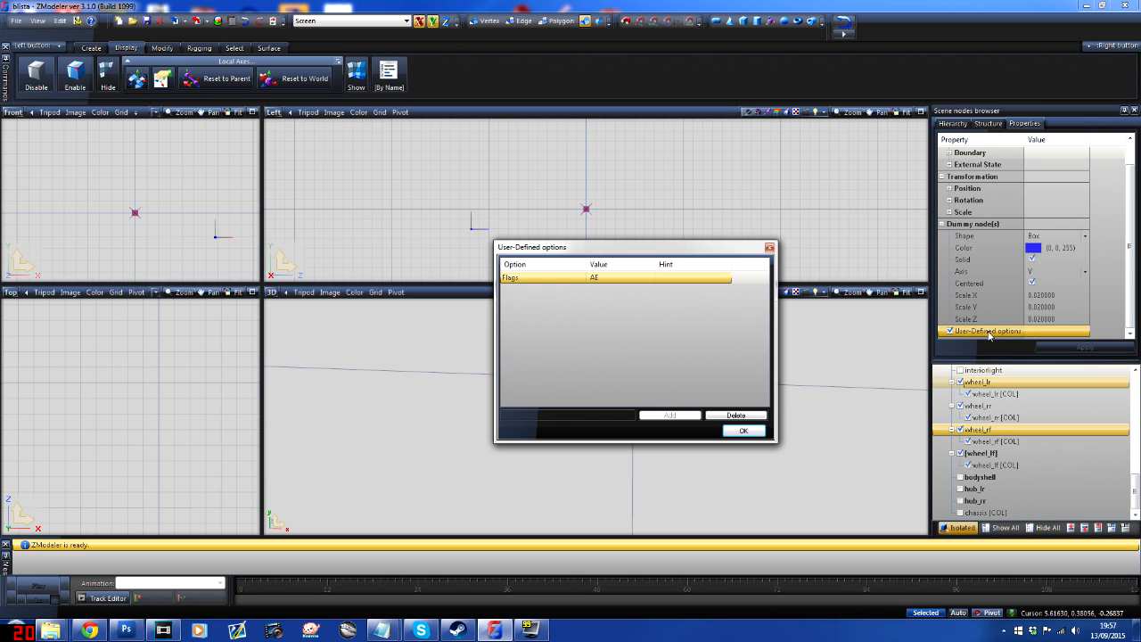
{"action": "left_click", "coordinate": [744, 431]}
{"action": "left_click", "coordinate": [962, 529]}
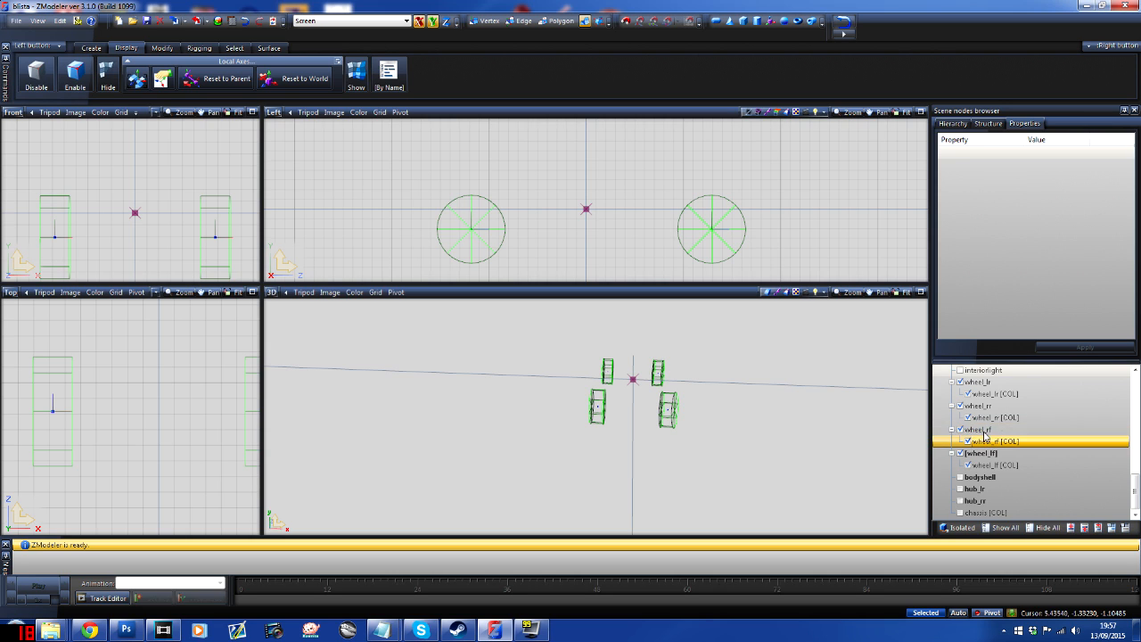
{"action": "left_click", "coordinate": [962, 529]}
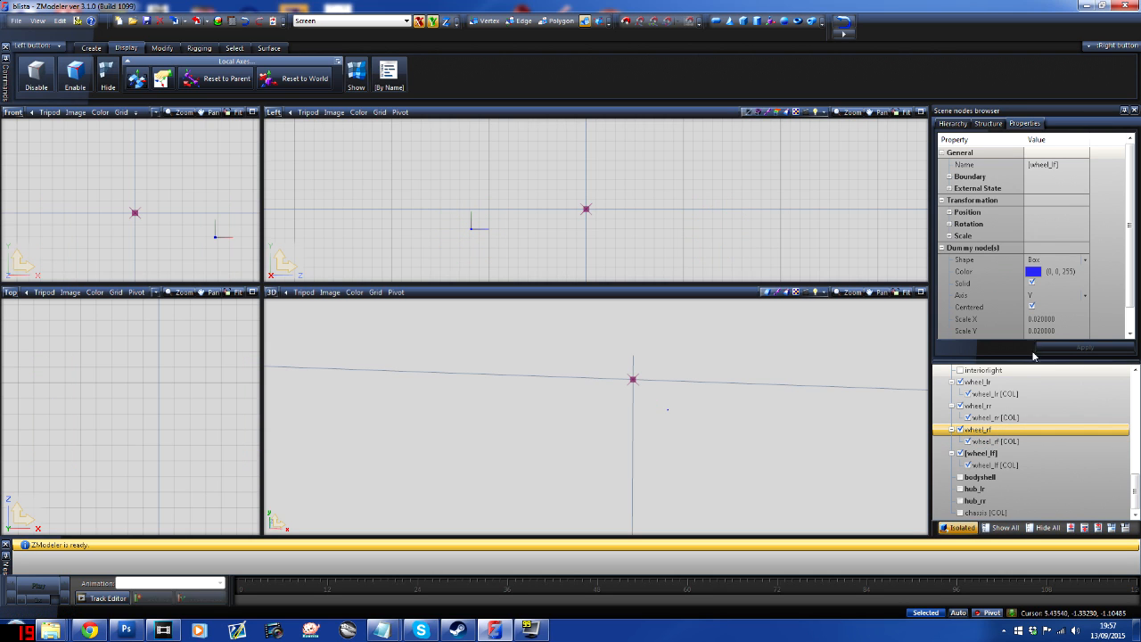
{"action": "left_click", "coordinate": [987, 123]}
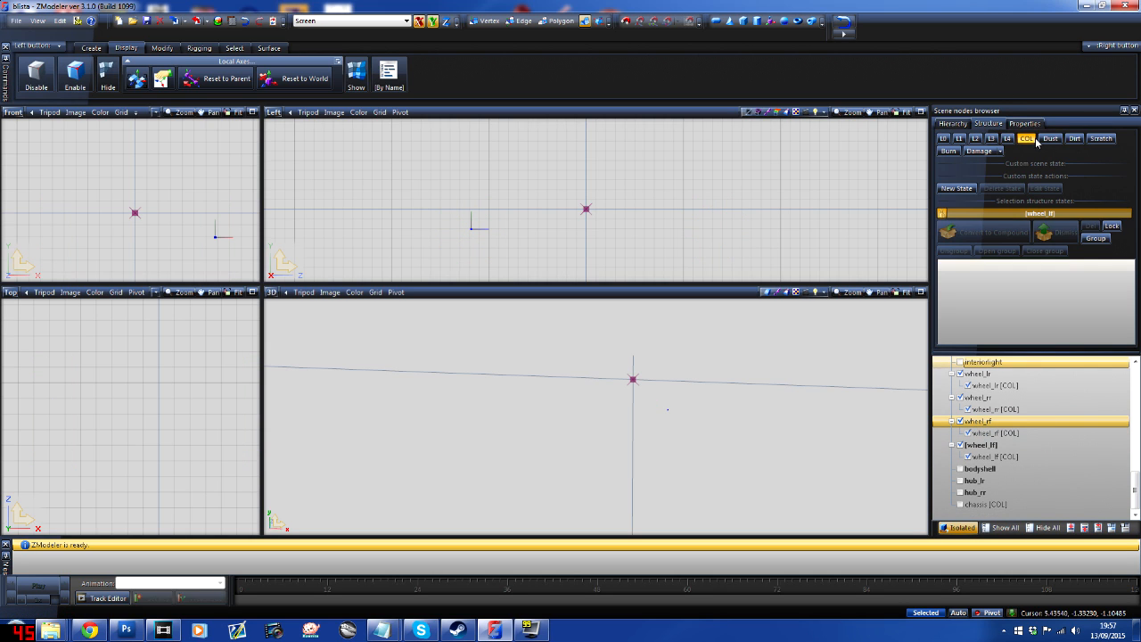
{"action": "left_click", "coordinate": [1025, 122]}
{"action": "left_click", "coordinate": [991, 124]}
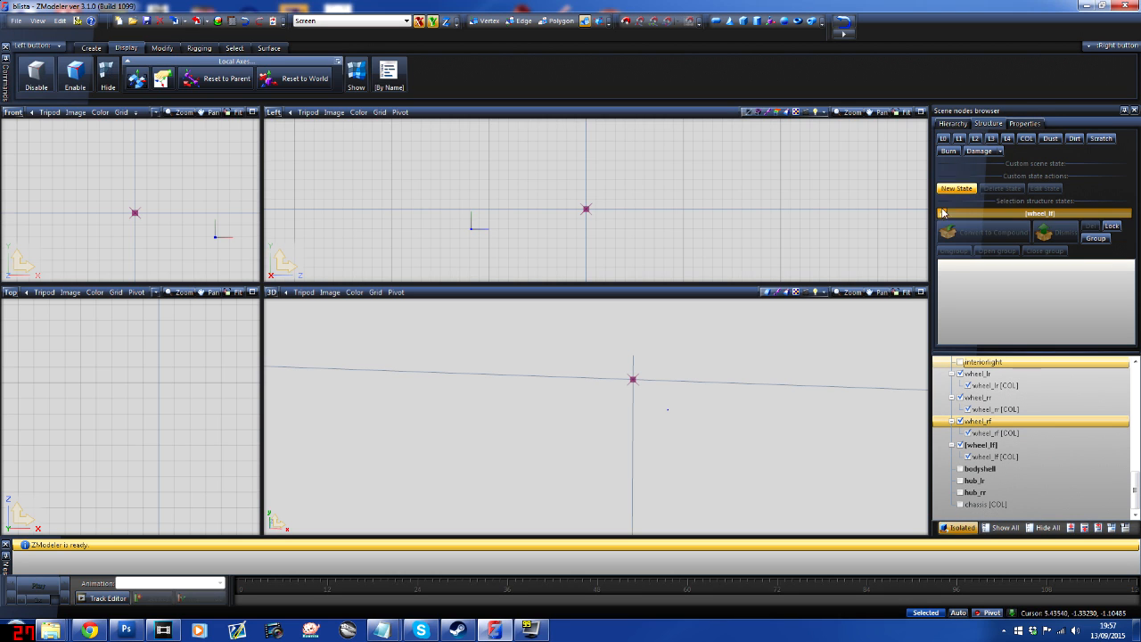
{"action": "left_click", "coordinate": [941, 212]}
{"action": "left_click", "coordinate": [1025, 123]}
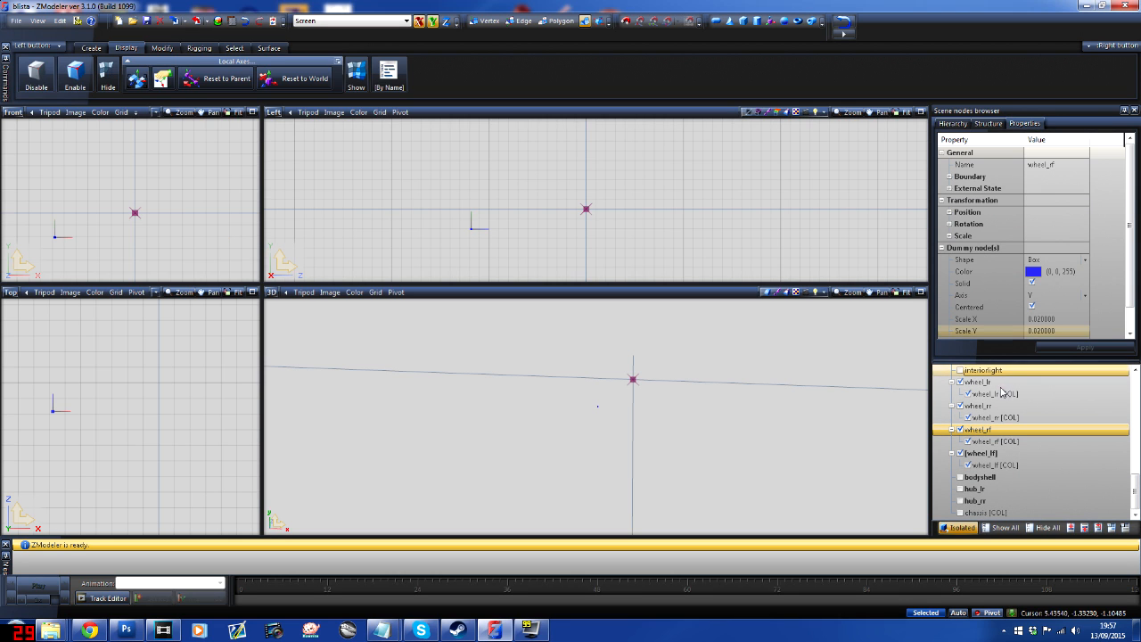
{"action": "left_click", "coordinate": [978, 406]}
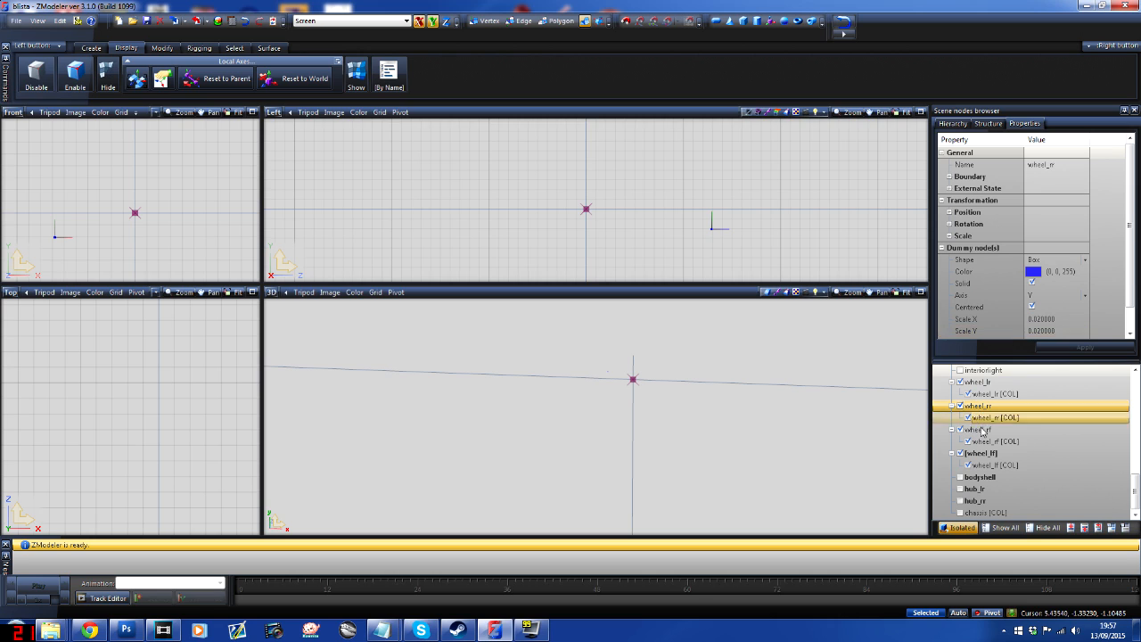
Step: Isolate the wheel_rf node and add a user-defined option named Flags to it
{"action": "left_click", "coordinate": [978, 429]}
{"action": "scroll", "coordinate": [981, 290], "scroll_direction": "down", "scroll_amount": 1}
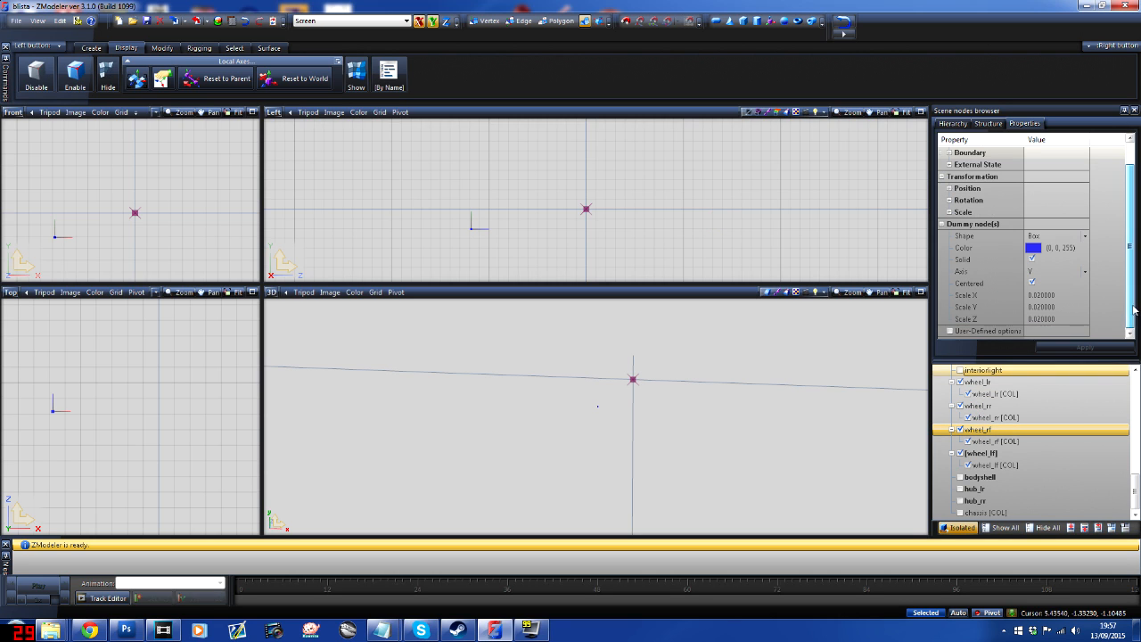
{"action": "double_click", "coordinate": [966, 331]}
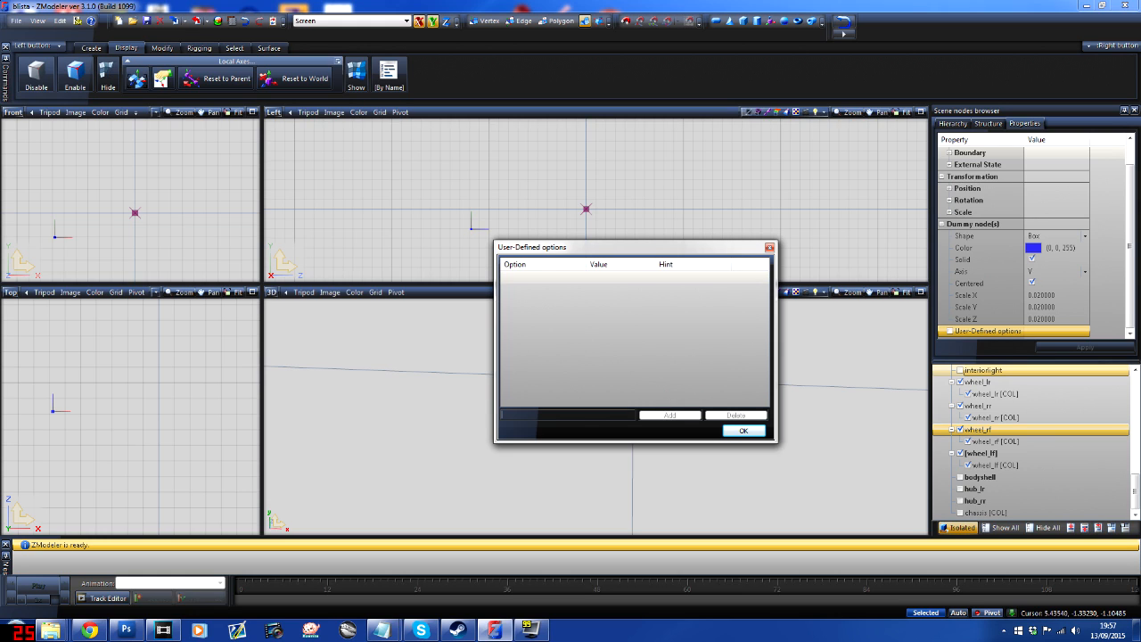
{"action": "type", "text": "fLAG"}
{"action": "key", "text": "BackSpace"}
{"action": "key", "text": "BackSpace"}
{"action": "key", "text": "BackSpace"}
{"action": "key", "text": "BackSpace"}
{"action": "type", "text": "Fla"}
{"action": "left_click", "coordinate": [692, 416]}
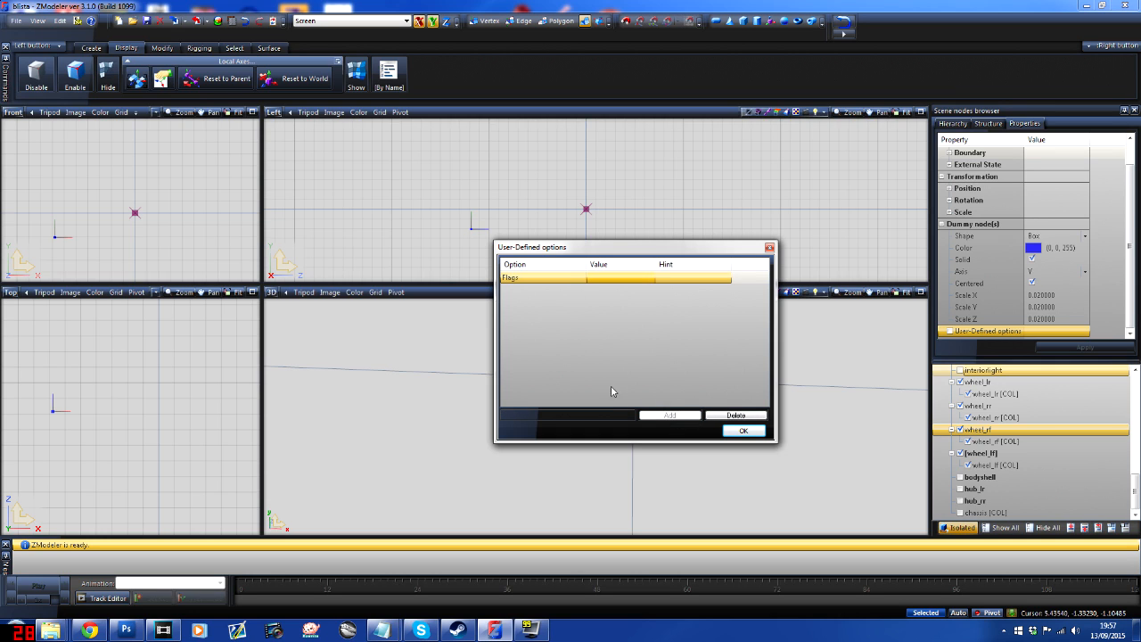
Step: Set the Flags option of wheel_rf to All and apply the change
{"action": "left_click", "coordinate": [606, 279]}
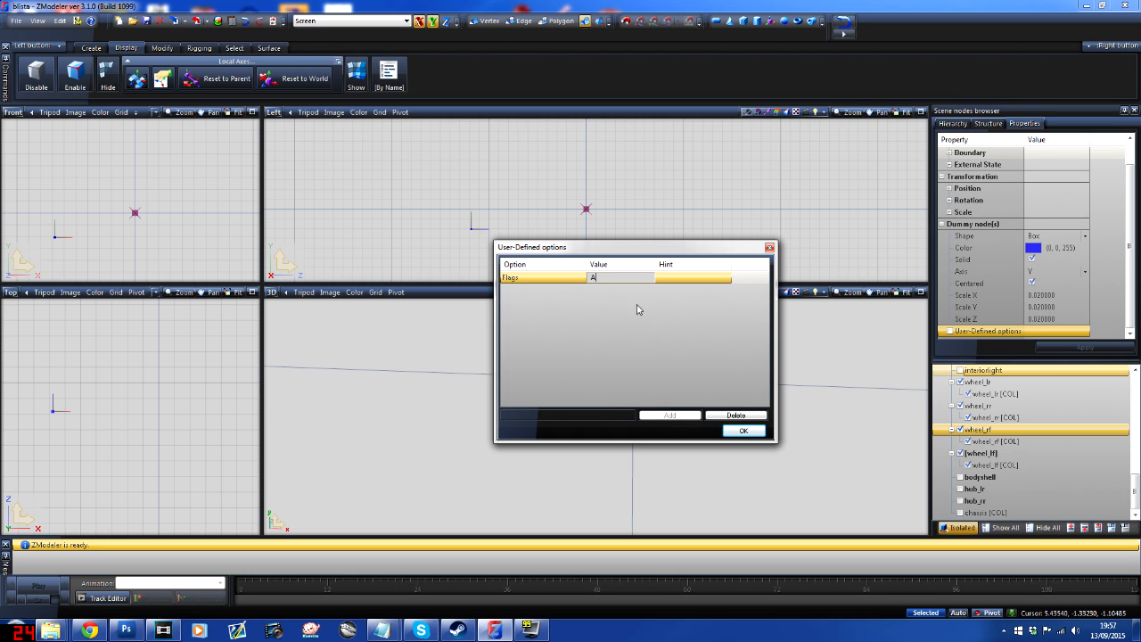
{"action": "type", "text": "A"}
{"action": "left_click", "coordinate": [743, 430]}
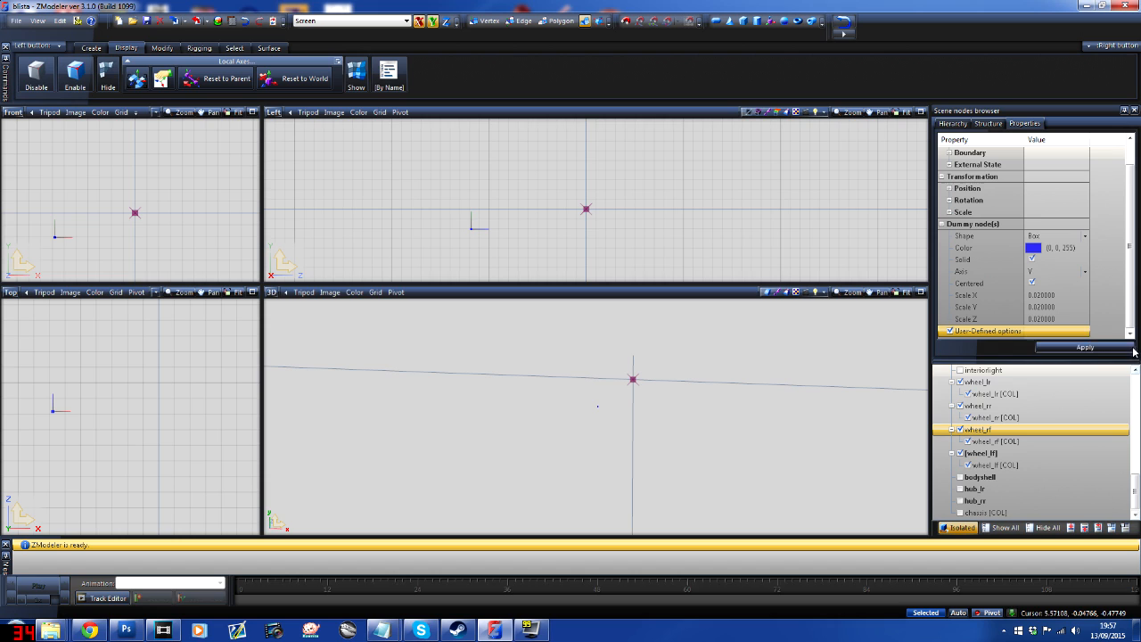
{"action": "left_click", "coordinate": [1086, 348]}
Step: Isolate the wheel_rr node, add a user-defined option Flags with the value All, and apply it
{"action": "left_click", "coordinate": [1025, 405]}
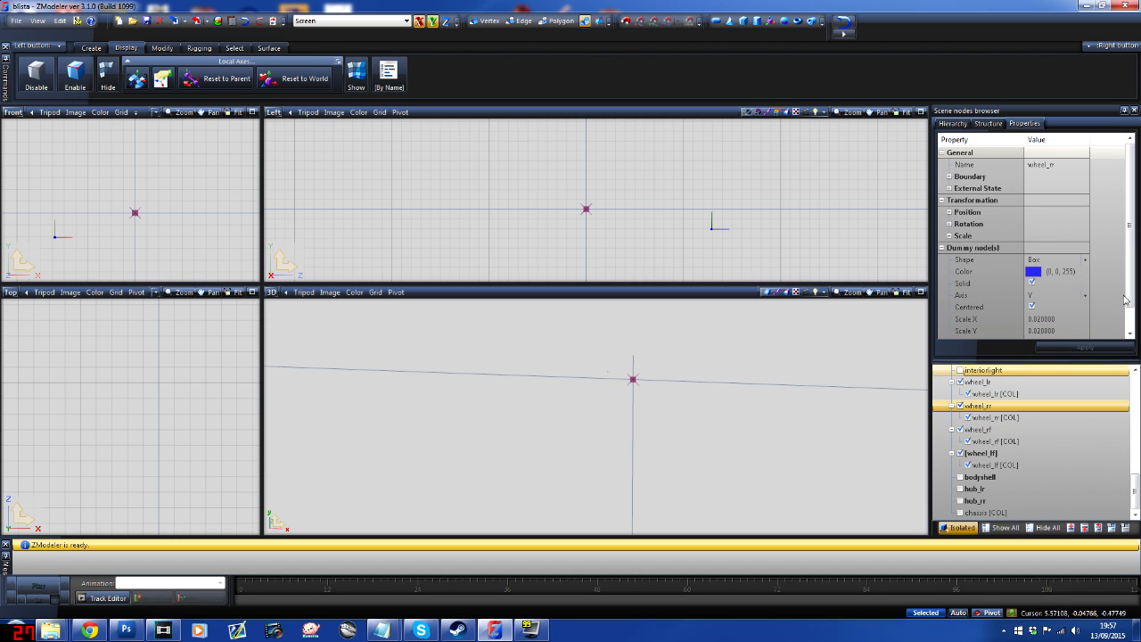
{"action": "left_click_drag", "start_coordinate": [1125, 300], "coordinate": [1128, 335]}
{"action": "left_click", "coordinate": [965, 331]}
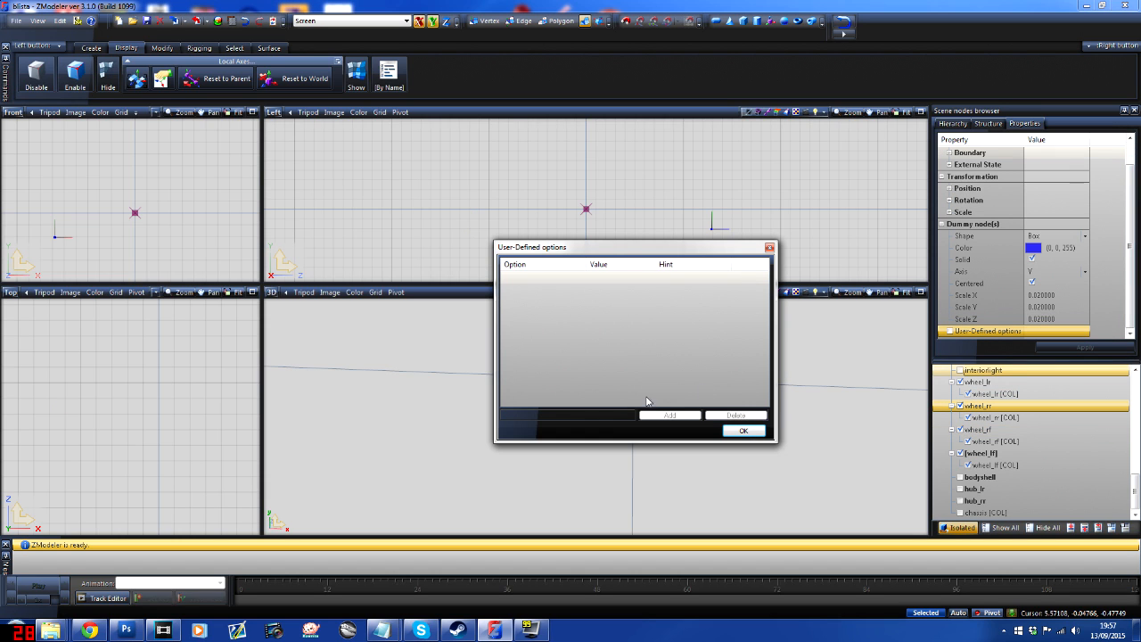
{"action": "type", "text": "Flas"}
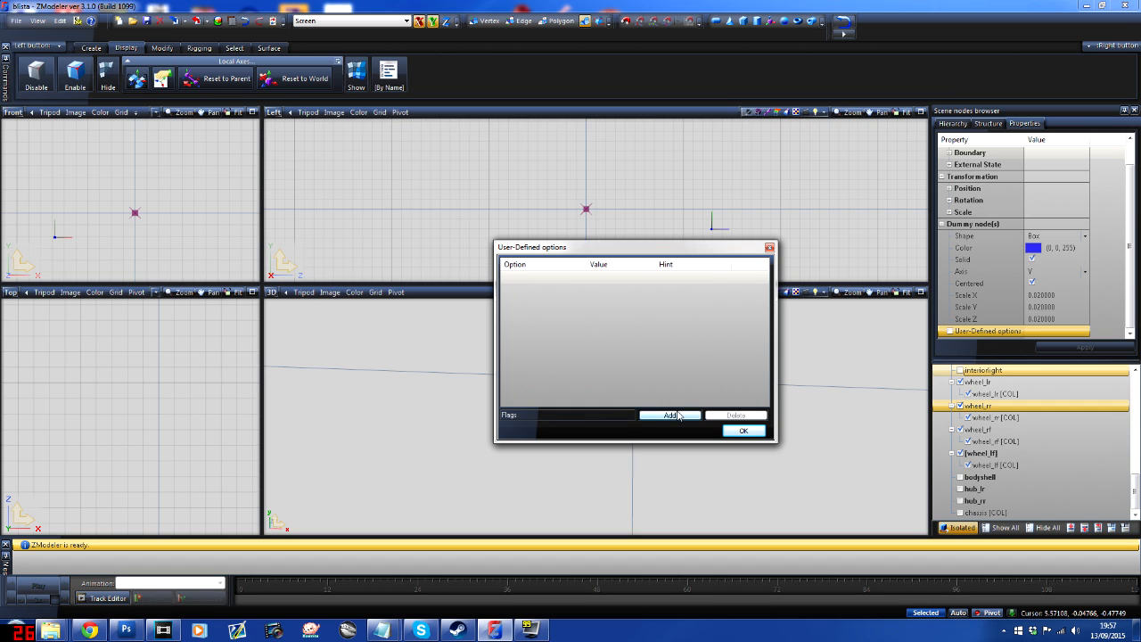
{"action": "left_click", "coordinate": [669, 416]}
{"action": "left_click", "coordinate": [620, 279]}
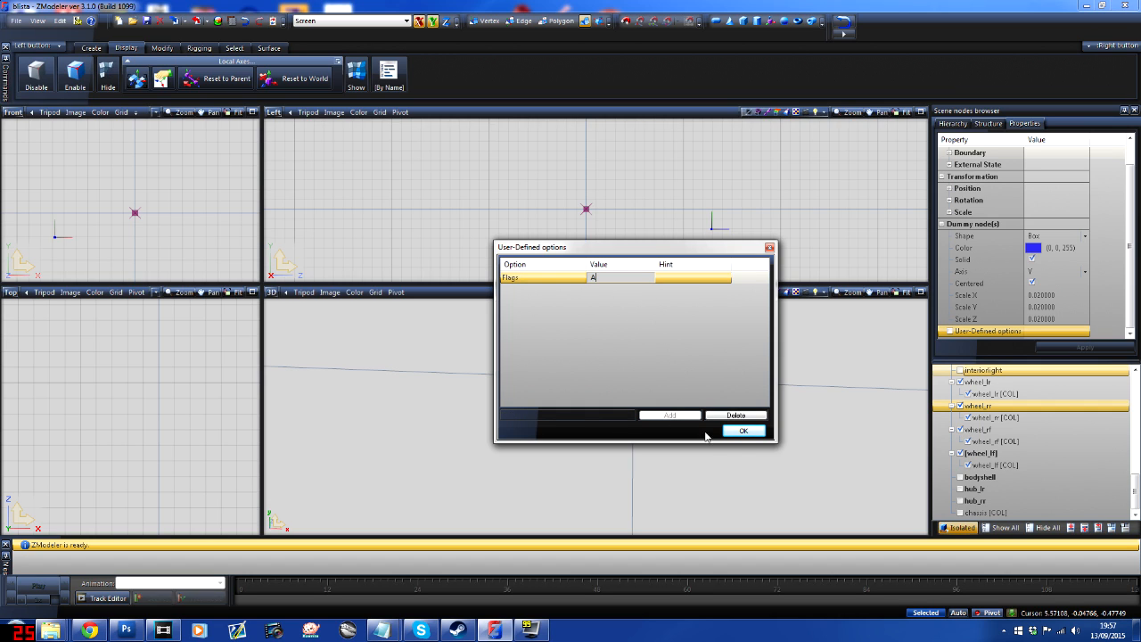
{"action": "left_click", "coordinate": [744, 431]}
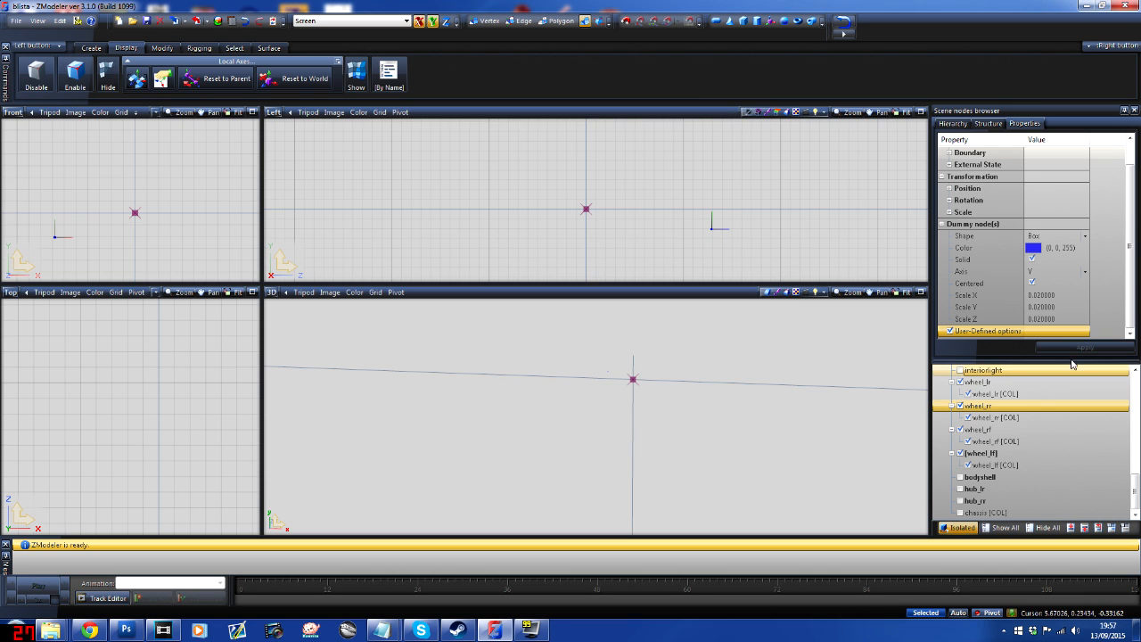
Step: Isolate the wheel_lr node, add a user-defined option Flags with the same value as the other wheels, and apply it
{"action": "left_click", "coordinate": [976, 381]}
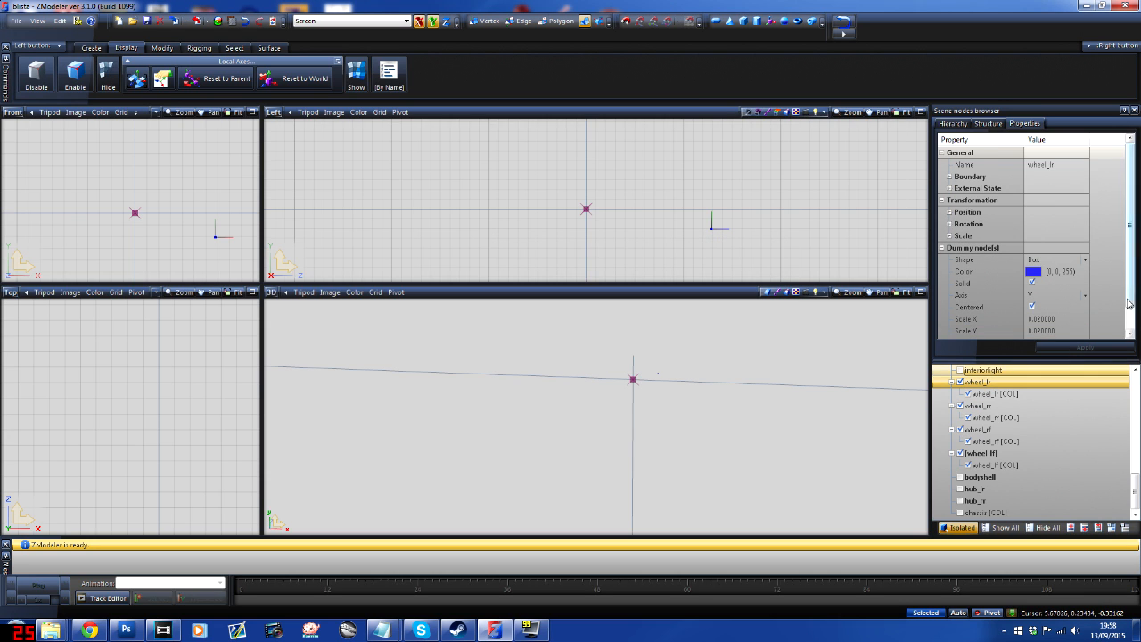
{"action": "scroll", "coordinate": [1025, 294], "scroll_direction": "down", "scroll_amount": 1}
{"action": "left_click", "coordinate": [979, 332]}
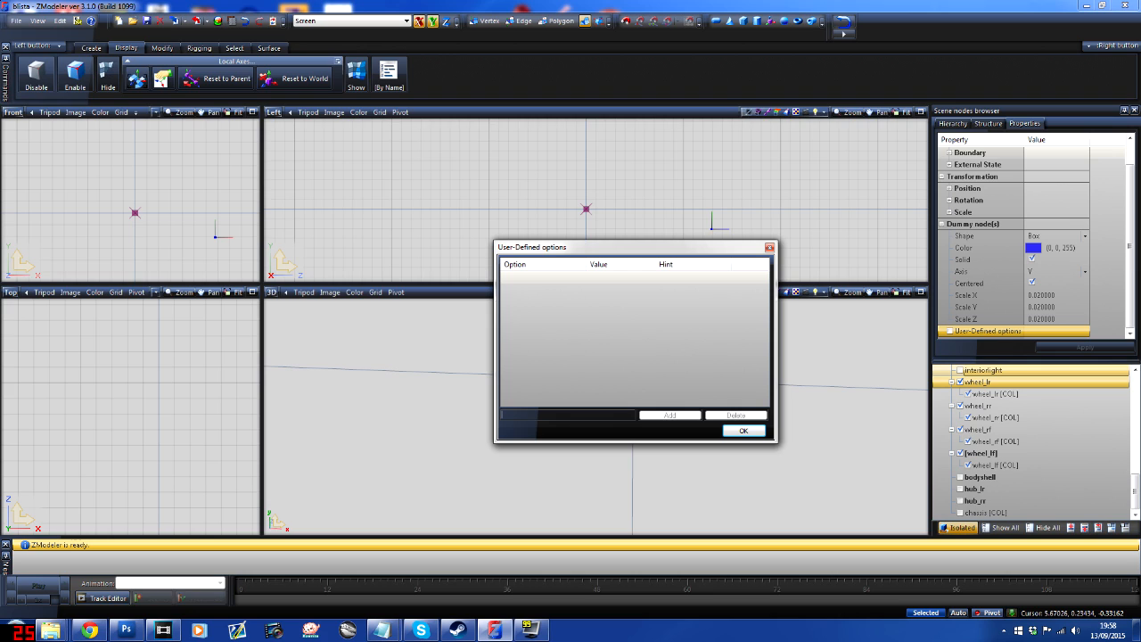
{"action": "type", "text": "Flags"}
{"action": "left_click", "coordinate": [666, 416]}
{"action": "left_click", "coordinate": [599, 278]}
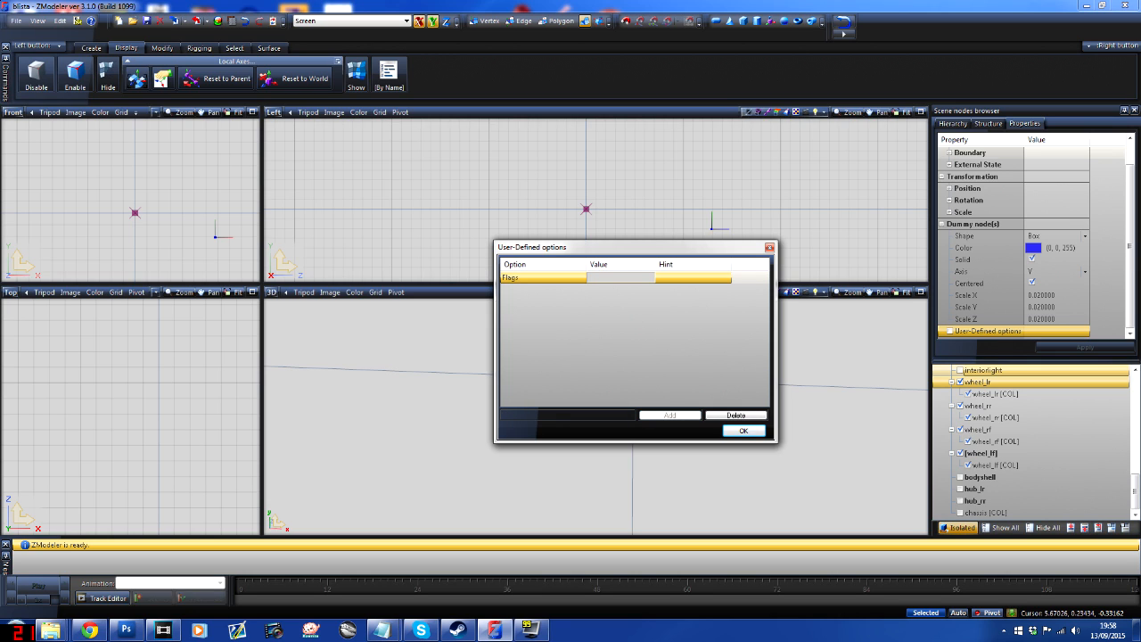
{"action": "left_click", "coordinate": [756, 432]}
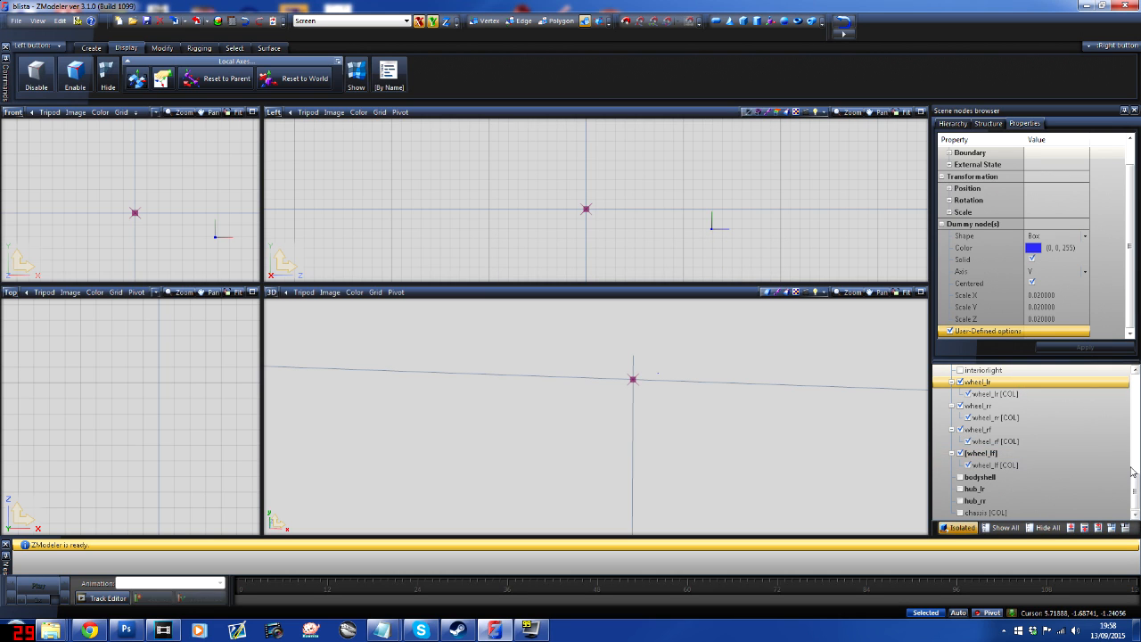
Step: Turn off isolation, show all hidden nodes of the car, and inspect the wheel collision cylinders against the body in 3D
{"action": "scroll", "coordinate": [1132, 446], "scroll_direction": "up", "scroll_amount": 10}
{"action": "scroll", "coordinate": [1132, 425], "scroll_direction": "down", "scroll_amount": 10}
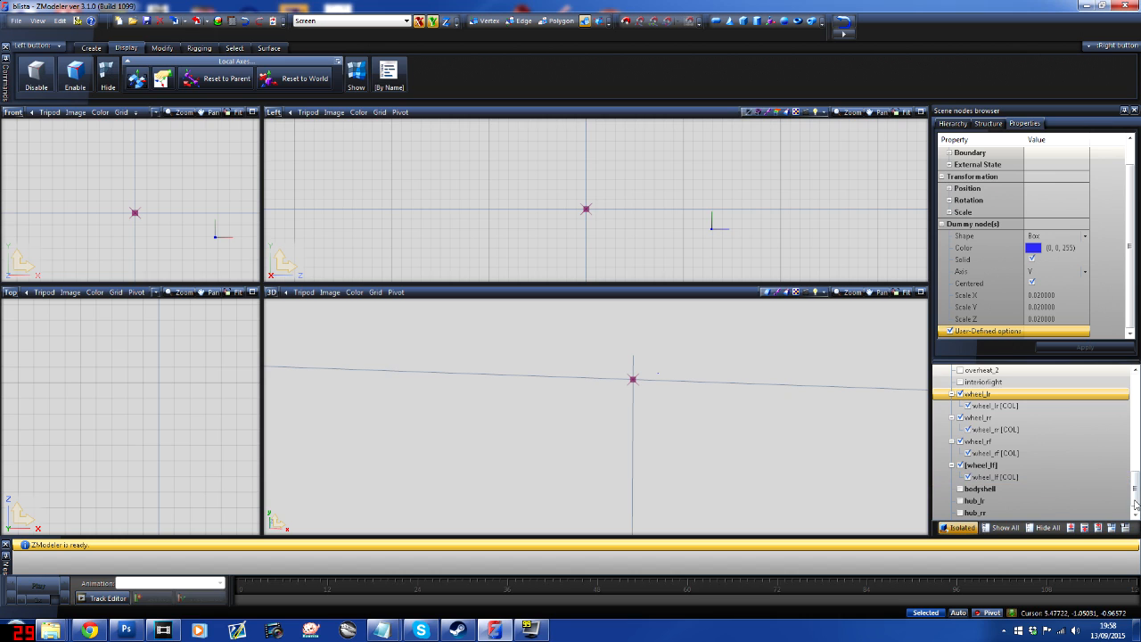
{"action": "mouse_move", "coordinate": [1135, 501]}
{"action": "left_mouse_down"}
{"action": "mouse_move", "coordinate": [1131, 383]}
{"action": "mouse_move", "coordinate": [1137, 519]}
{"action": "left_mouse_up"}
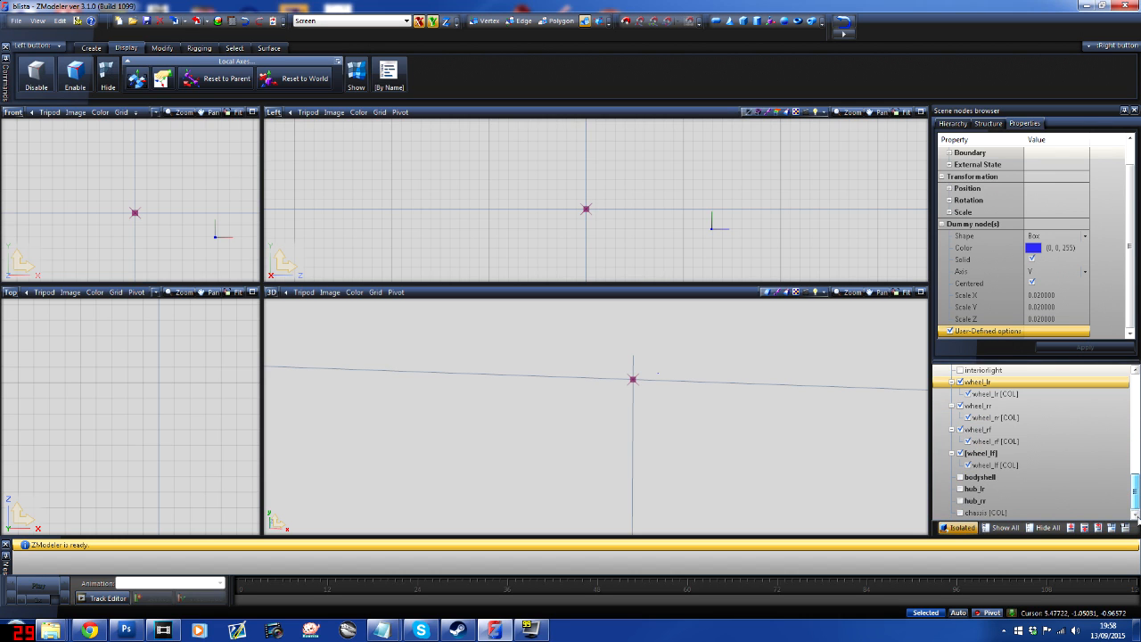
{"action": "left_click", "coordinate": [1048, 531]}
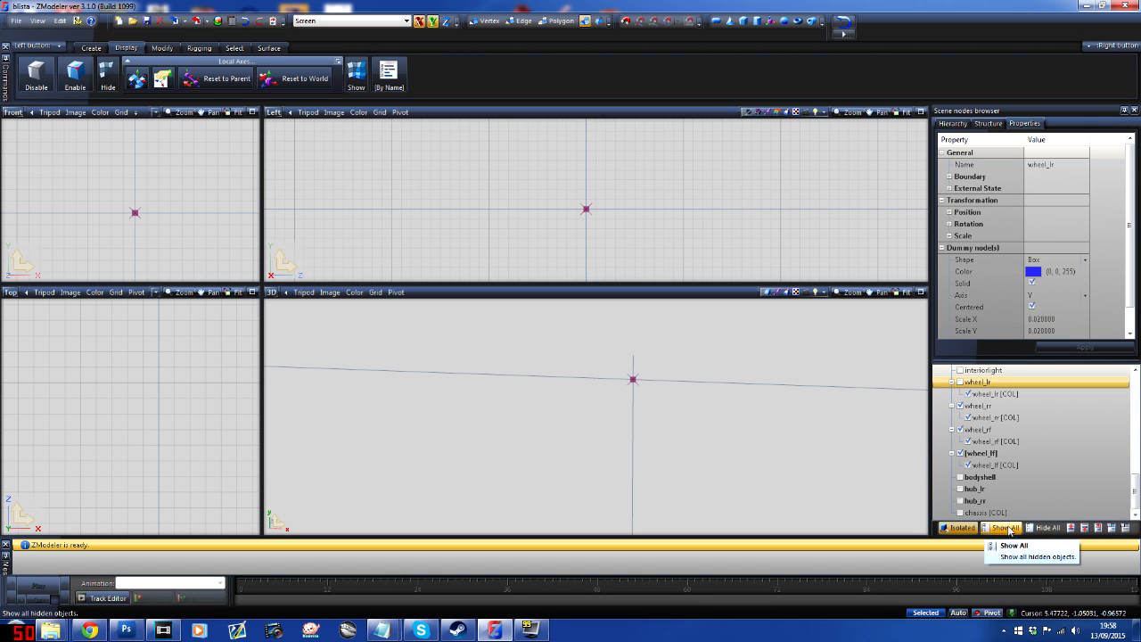
{"action": "left_click", "coordinate": [1005, 529]}
{"action": "left_click", "coordinate": [1005, 530]}
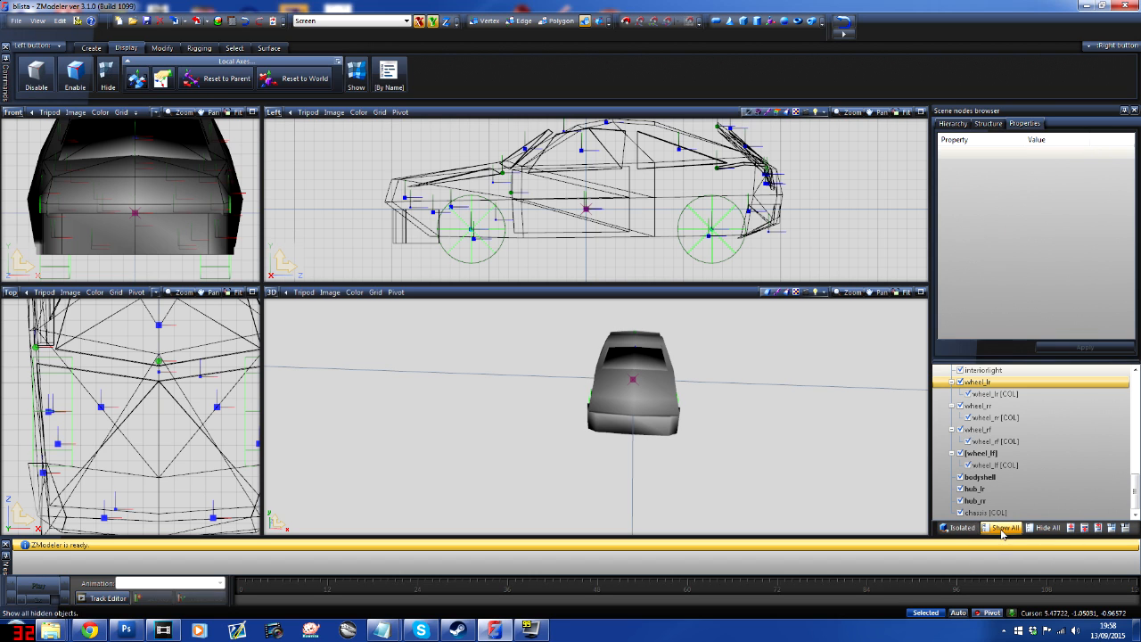
{"action": "middle_click_drag", "start_coordinate": [747, 410], "coordinate": [721, 399]}
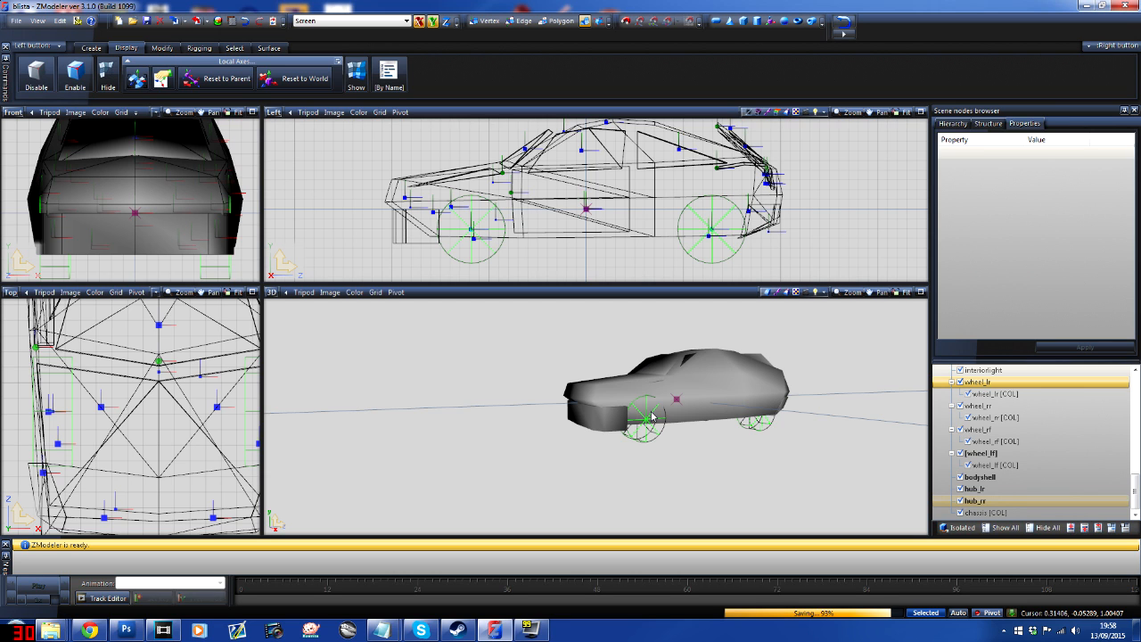
{"action": "middle_click_drag", "start_coordinate": [684, 414], "coordinate": [472, 438]}
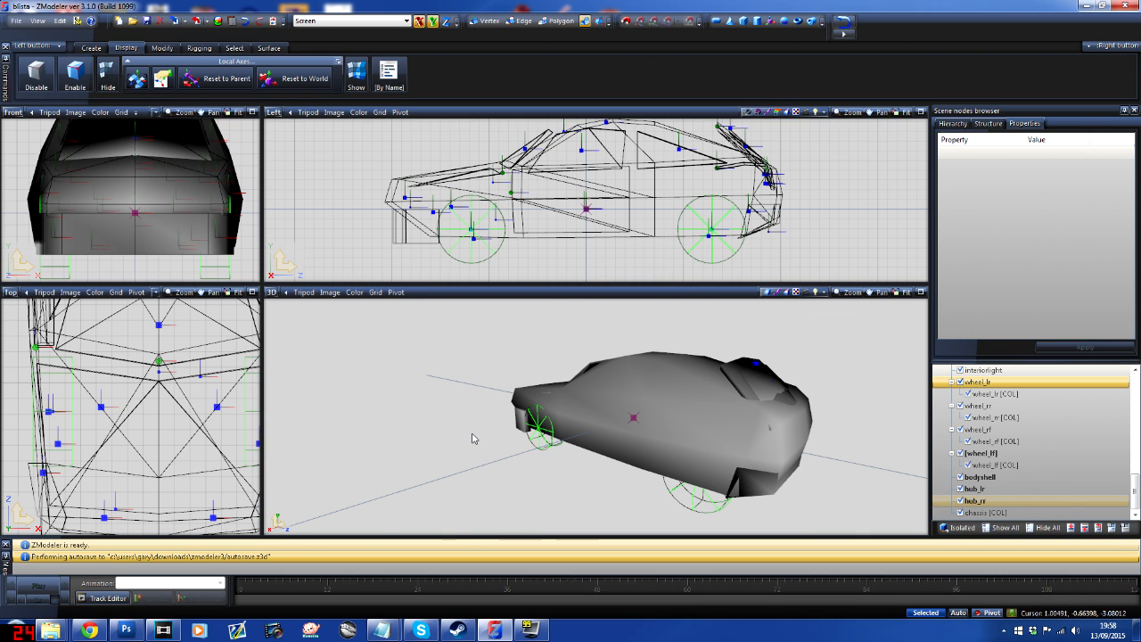